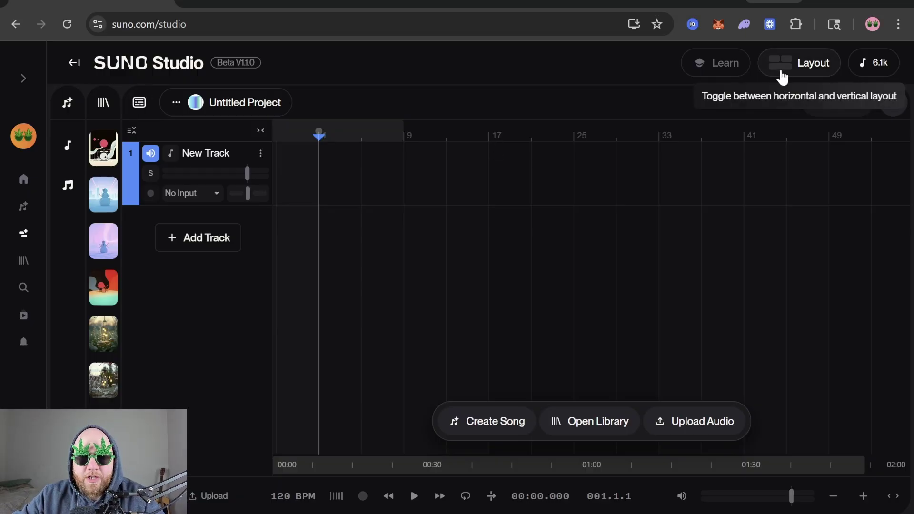
Step: Switch to the alternate layout with the creation form, My Workspace library and details pane
left_click(809, 74)
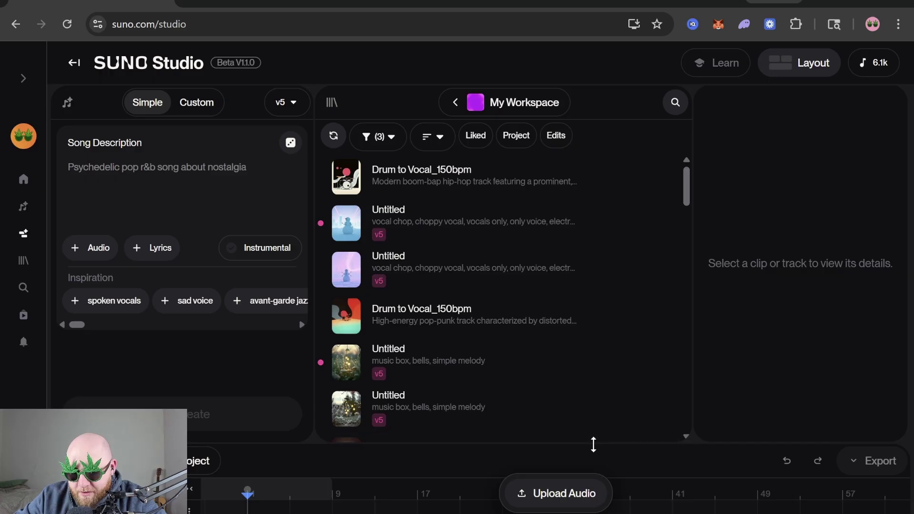
Step: Restore the panel divider and full-width timeline layout, then show the Simple song-creation form
left_click_drag(593, 444, 594, 429)
left_click_drag(593, 346, 593, 233)
left_click(813, 85)
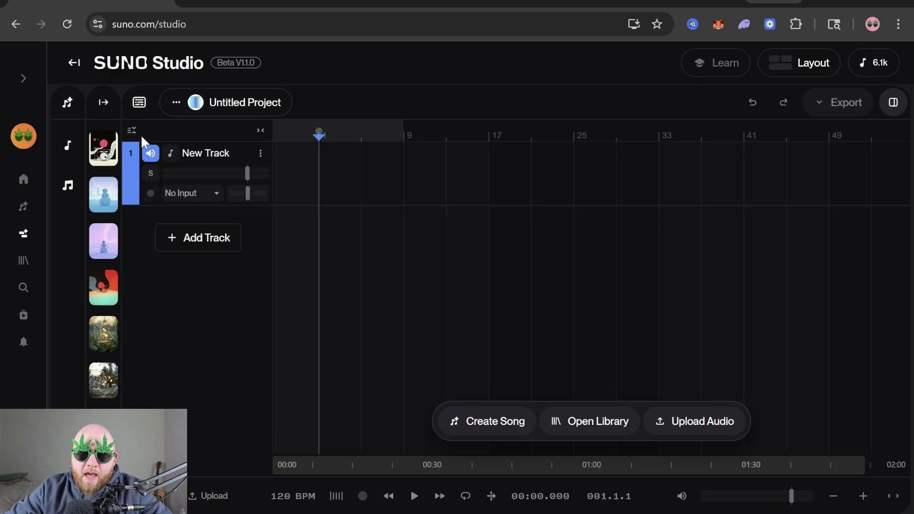
left_click(69, 105)
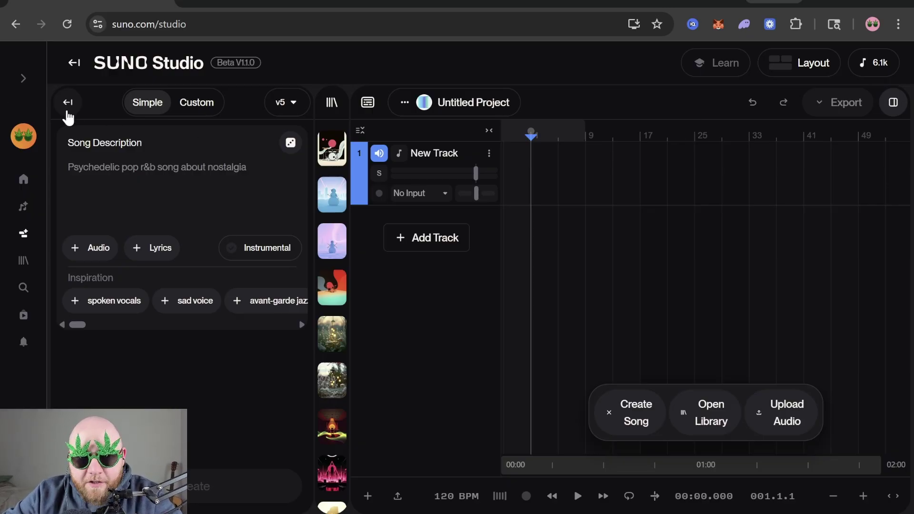
Step: Close the song-creation form, then open, browse and collapse the library song list
left_click(69, 110)
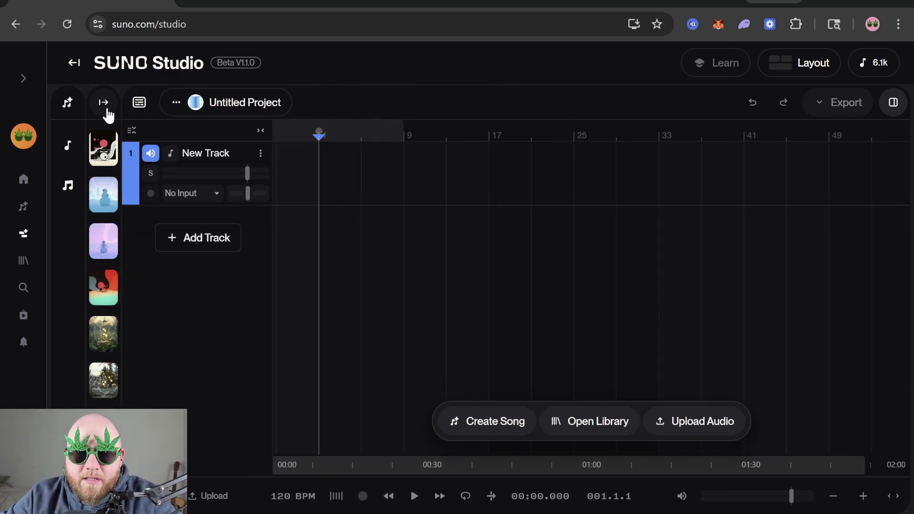
left_click(105, 103)
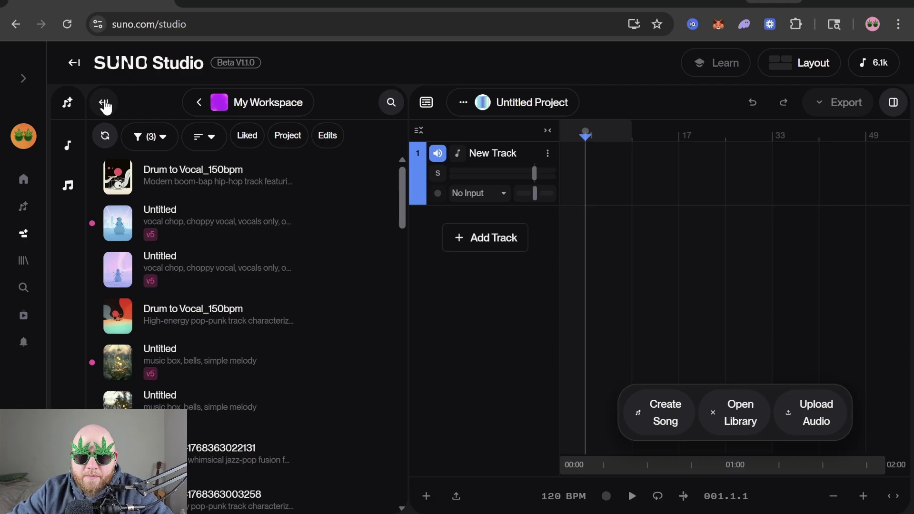
scroll(210, 266, "down", 5)
scroll(198, 288, "up", 5)
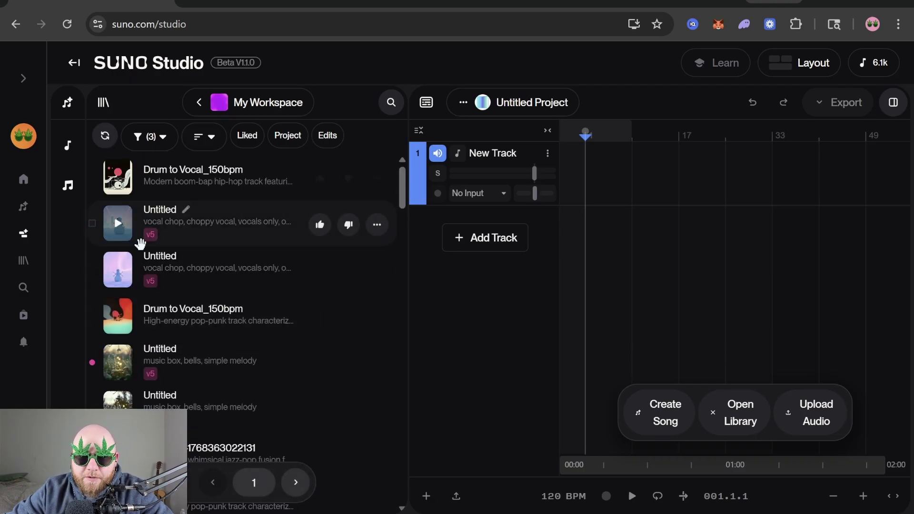
scroll(171, 268, "down", 5)
scroll(180, 292, "up", 5)
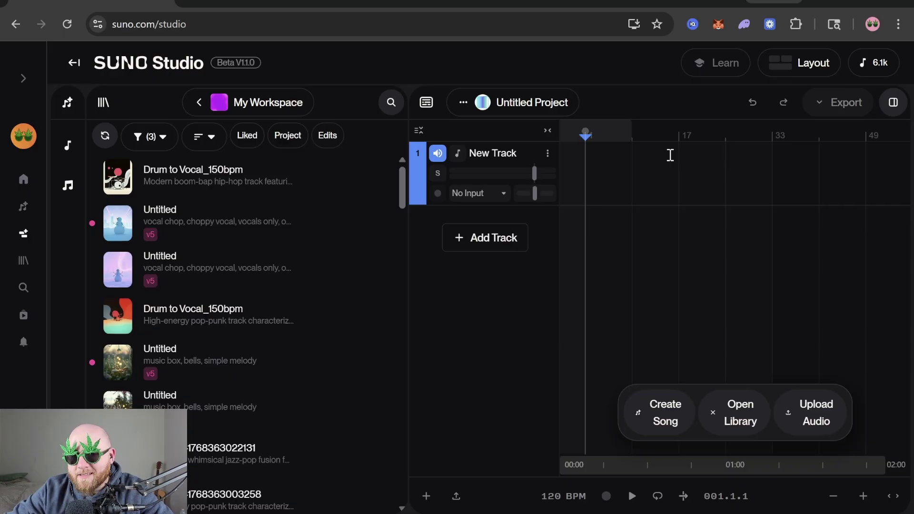
left_click(104, 102)
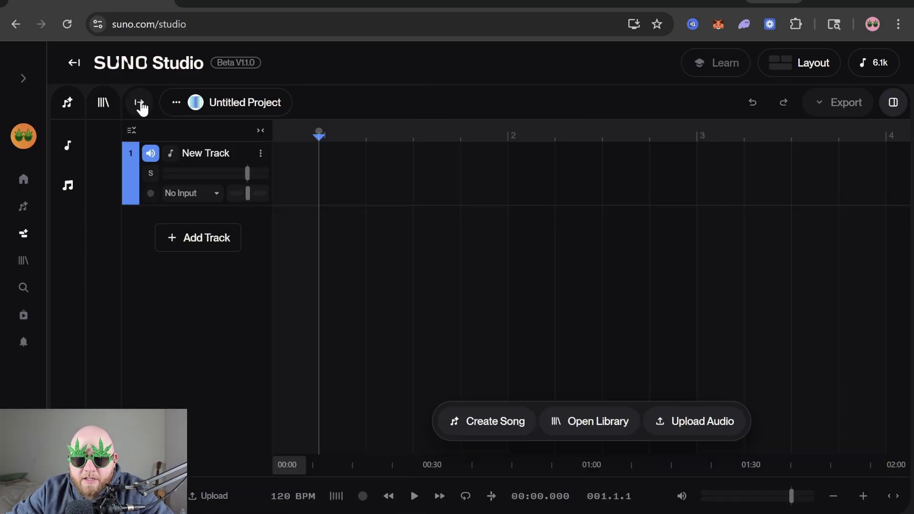
Step: Toggle the library between the full list and the thumbnail strip, and close the details panel
left_click(140, 103)
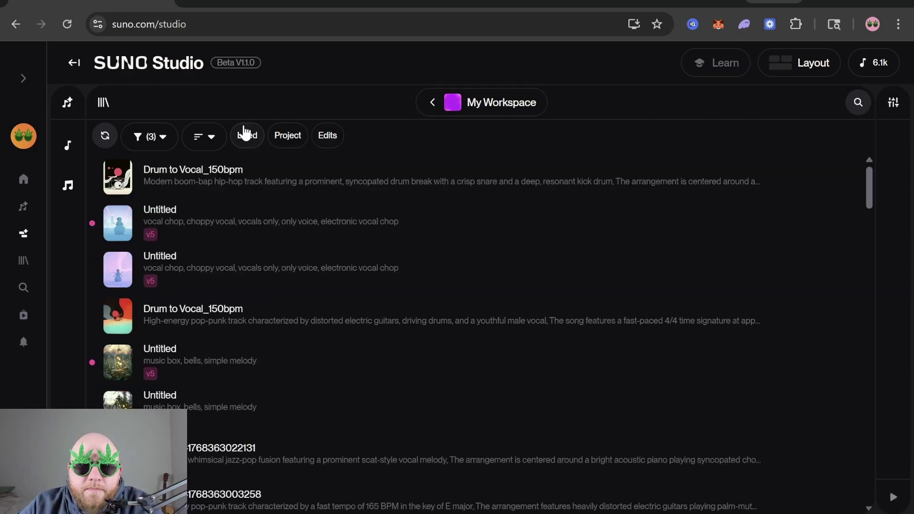
left_click(894, 111)
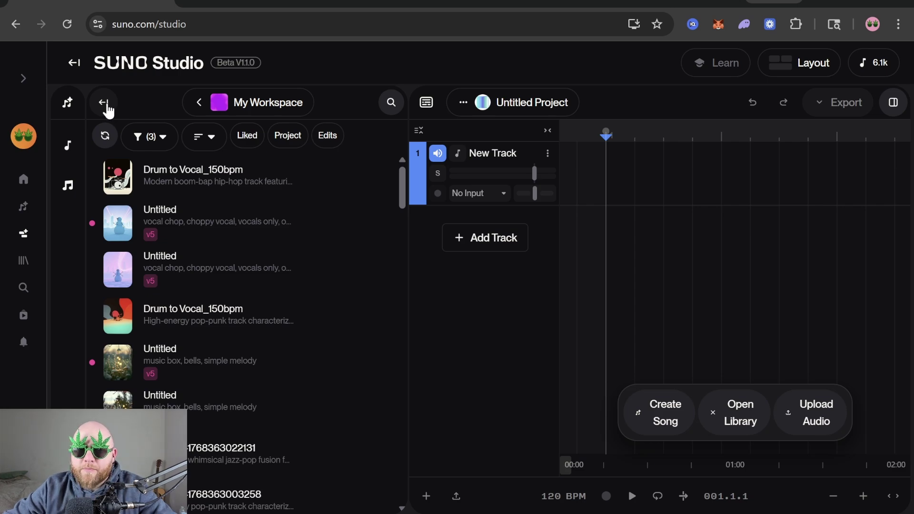
left_click(104, 103)
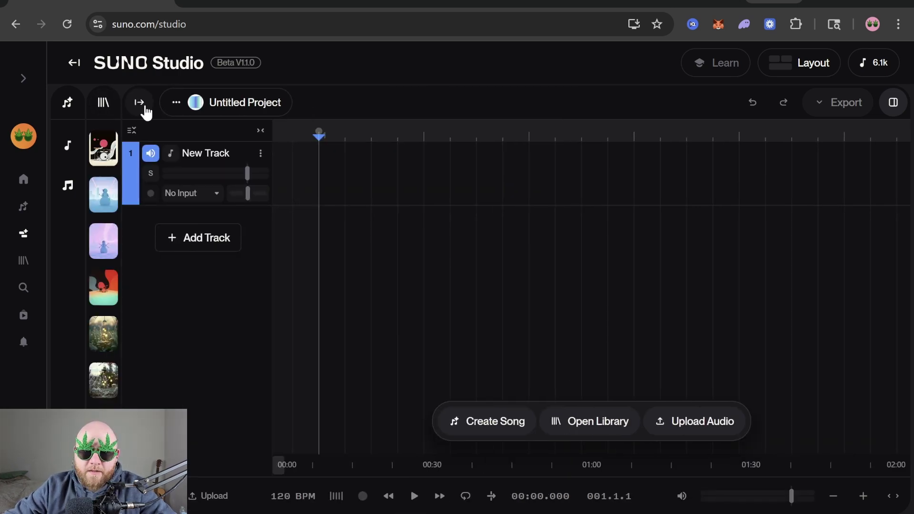
left_click(139, 103)
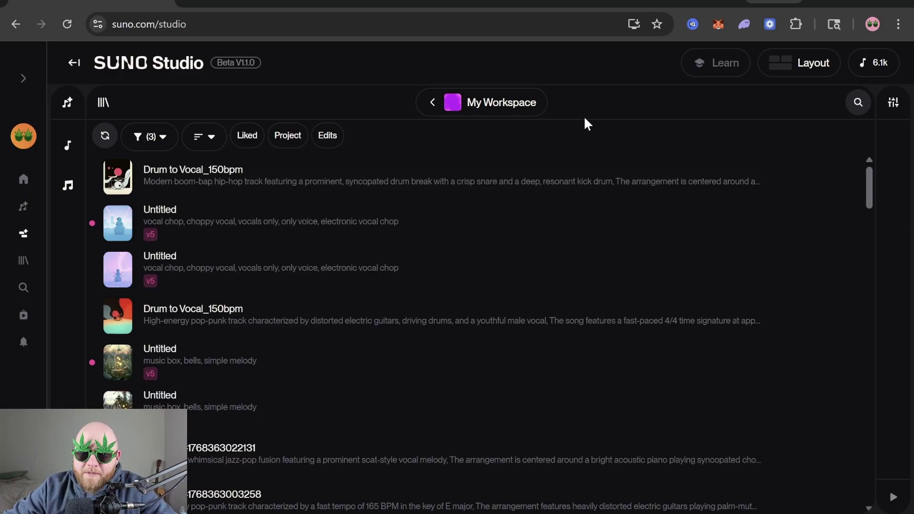
left_click(893, 102)
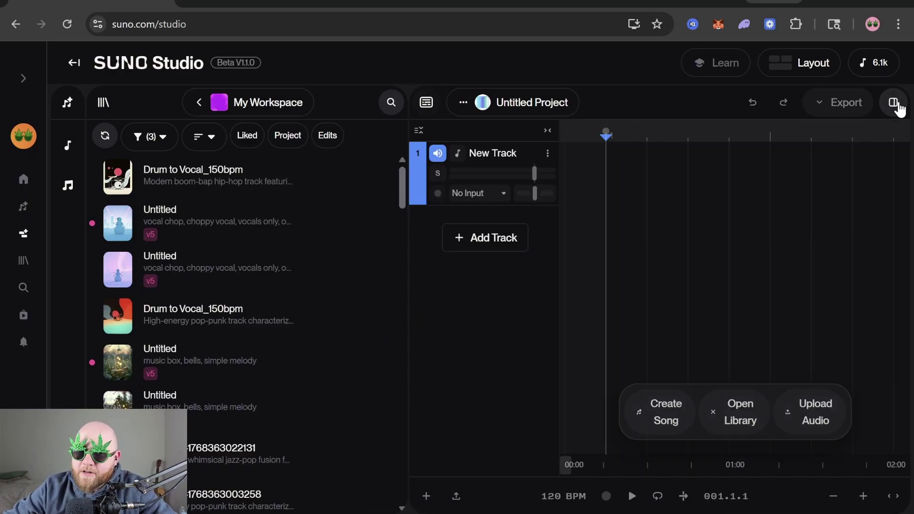
left_click(108, 104)
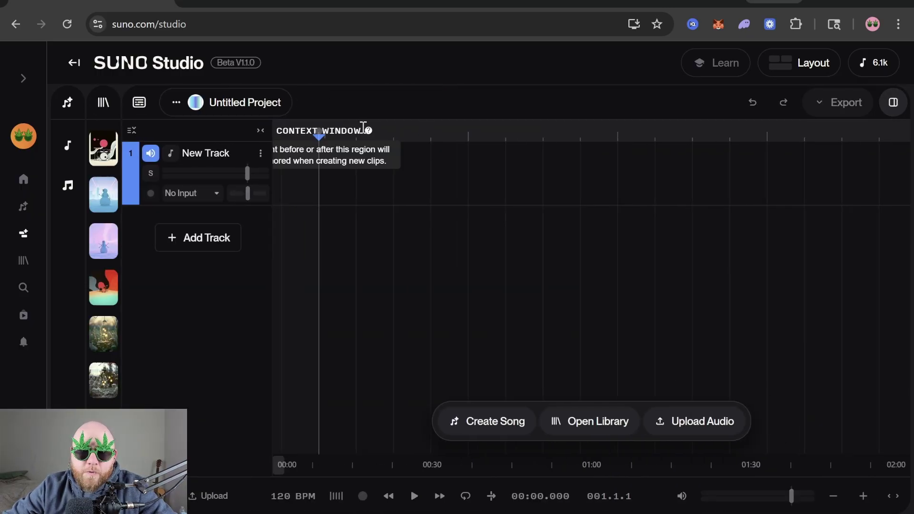
left_click(894, 105)
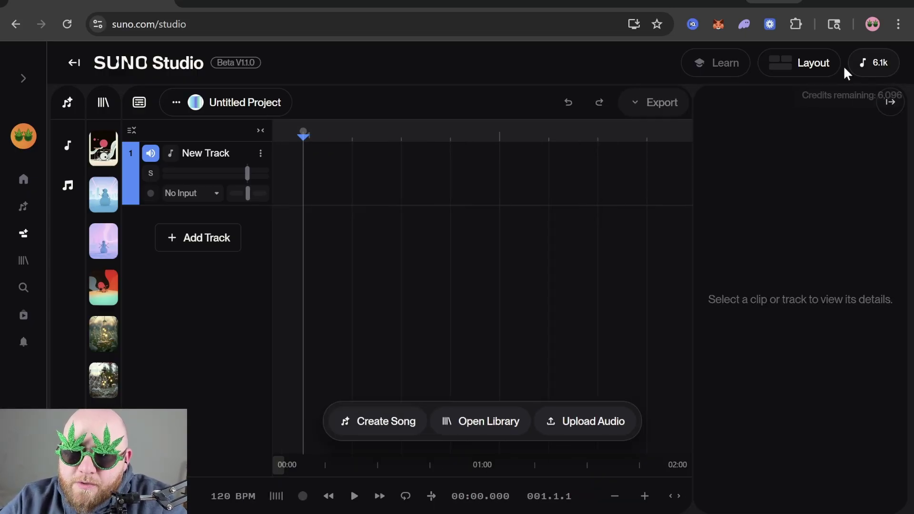
left_click(891, 103)
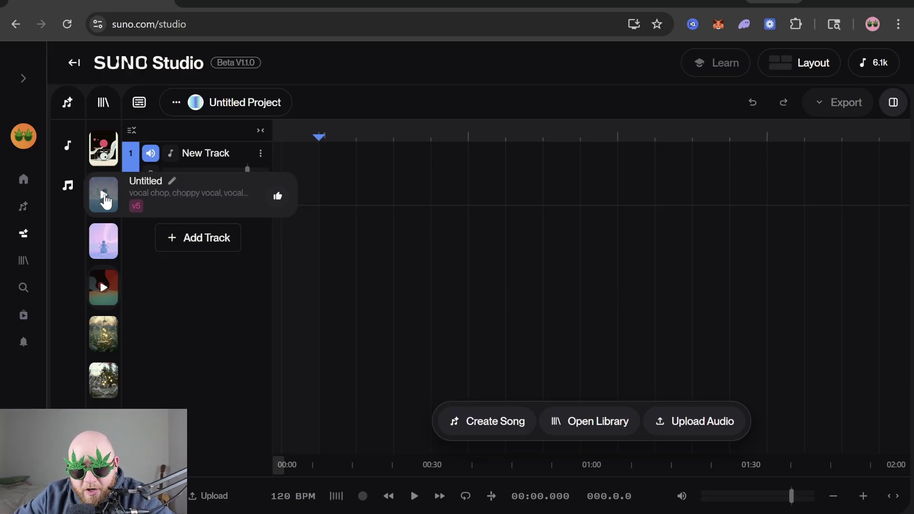
Step: Place the snowman vocal-chop song on New Track as an UNTITLED clip and select it
left_click(105, 197)
left_click_drag(106, 200, 309, 166)
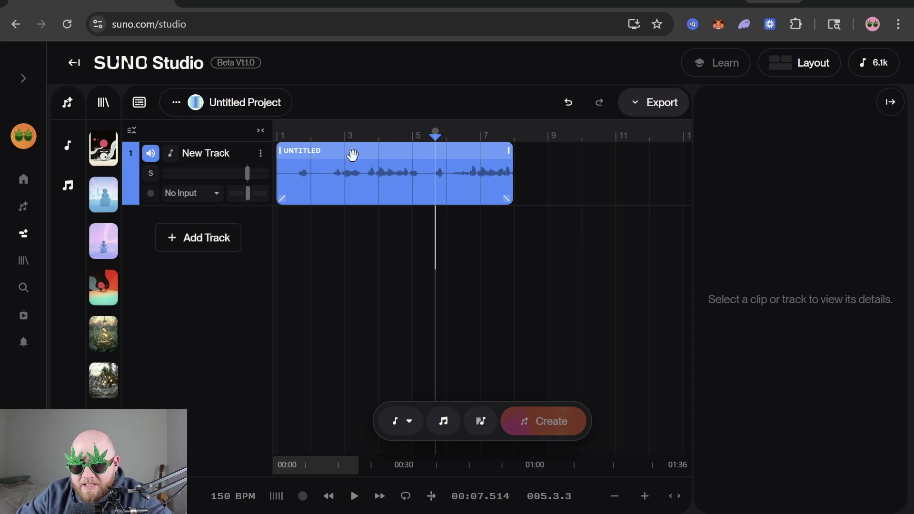
left_click(352, 154)
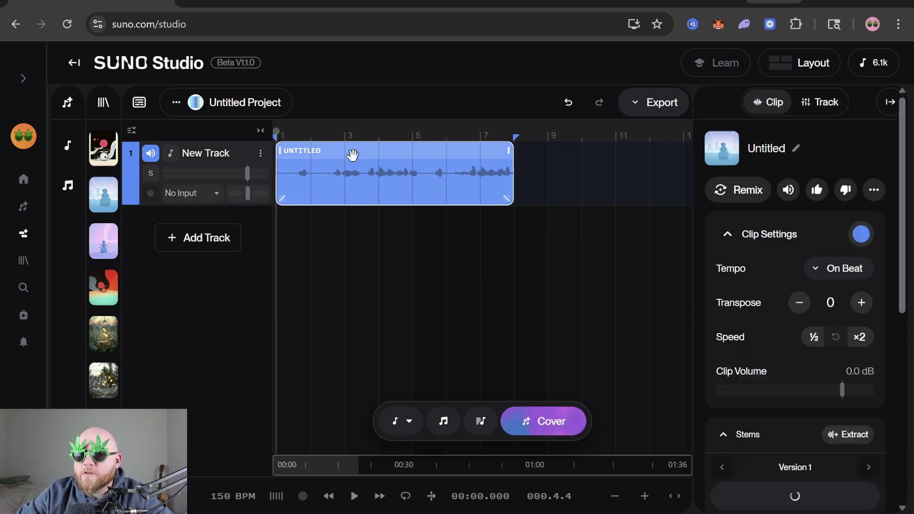
Step: Inspect the Untitled clip's settings: Track view, remix options, mute toggle and extra options
left_click(835, 107)
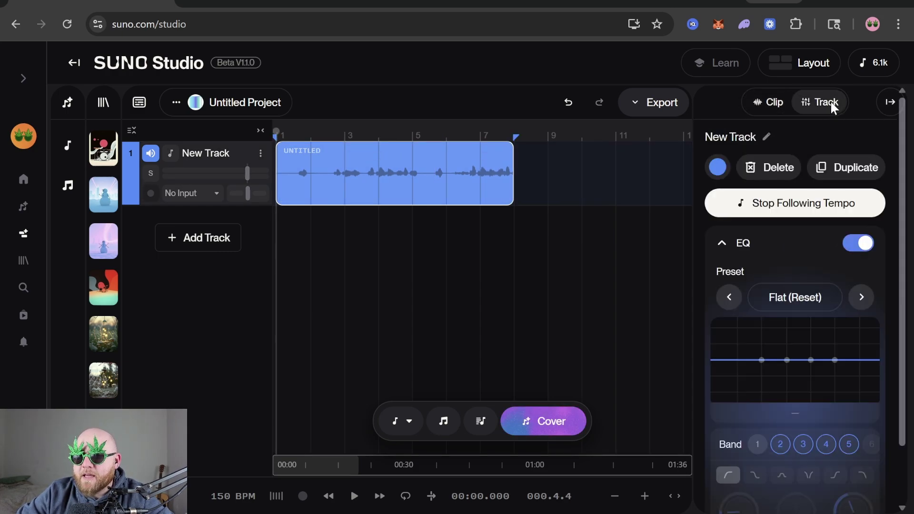
left_click(769, 105)
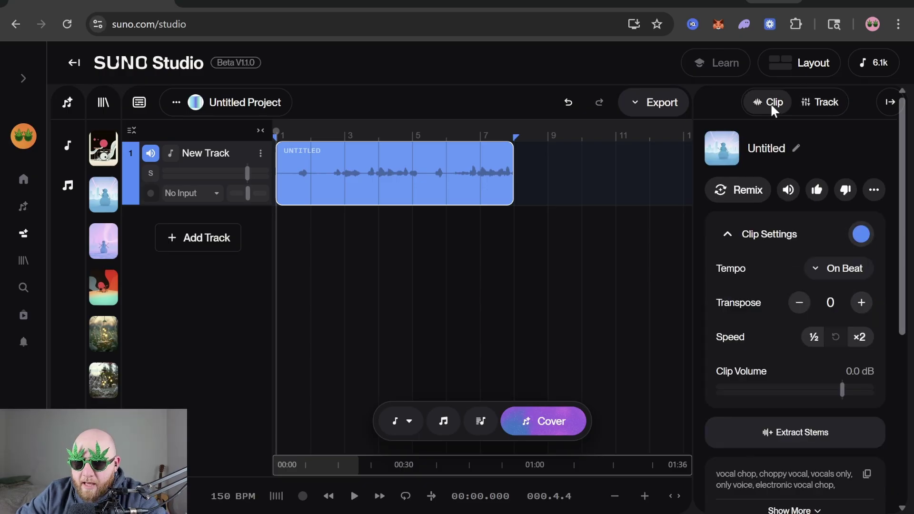
left_click(747, 192)
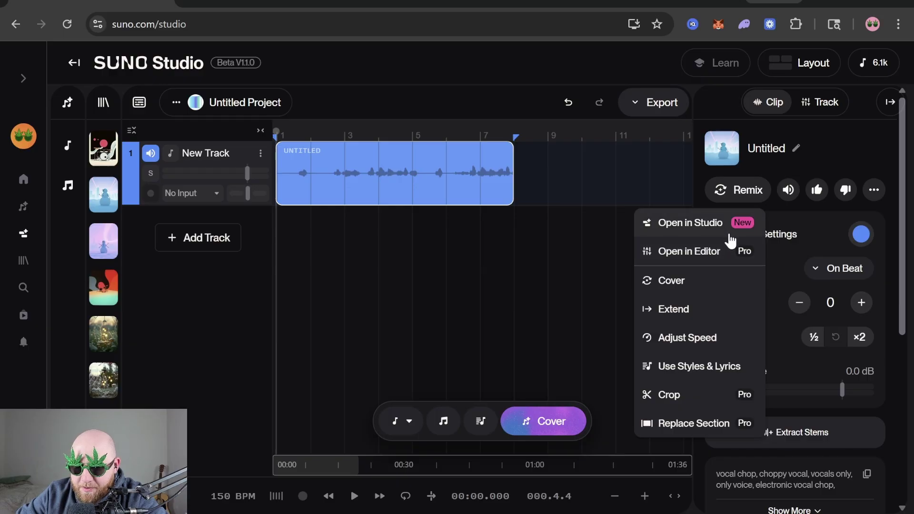
left_click(718, 190)
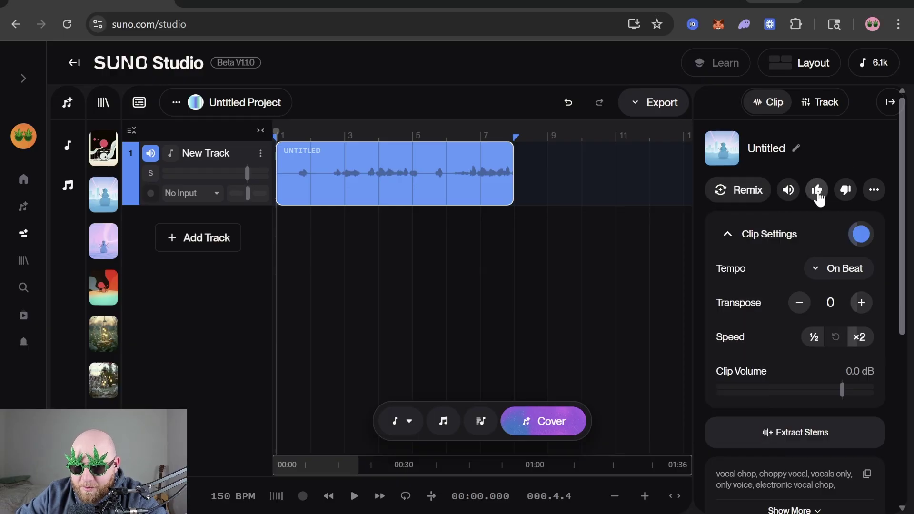
left_click(789, 190)
left_click(788, 191)
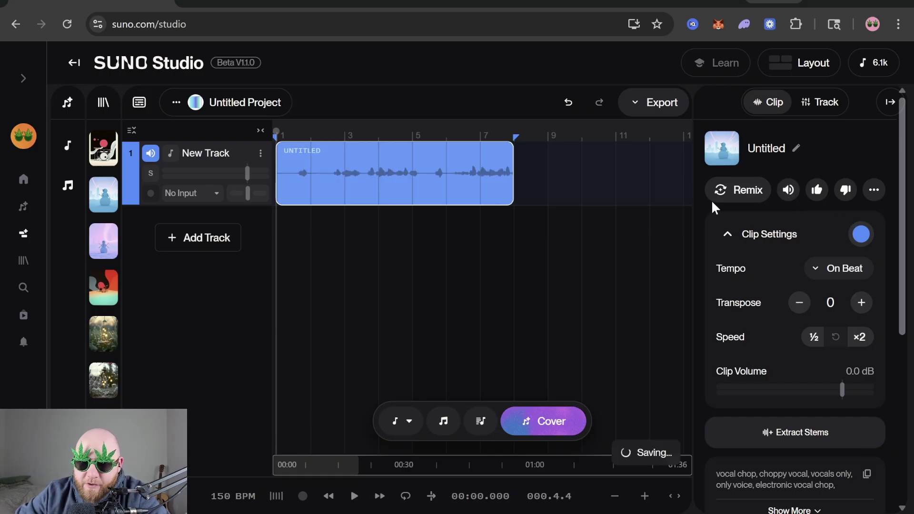
left_click(874, 190)
key("Escape")
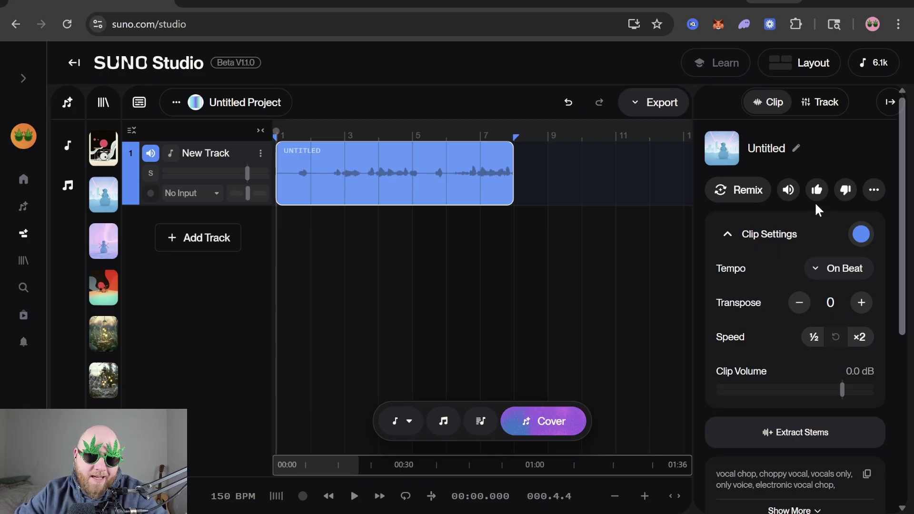
scroll(804, 177, "down", 2)
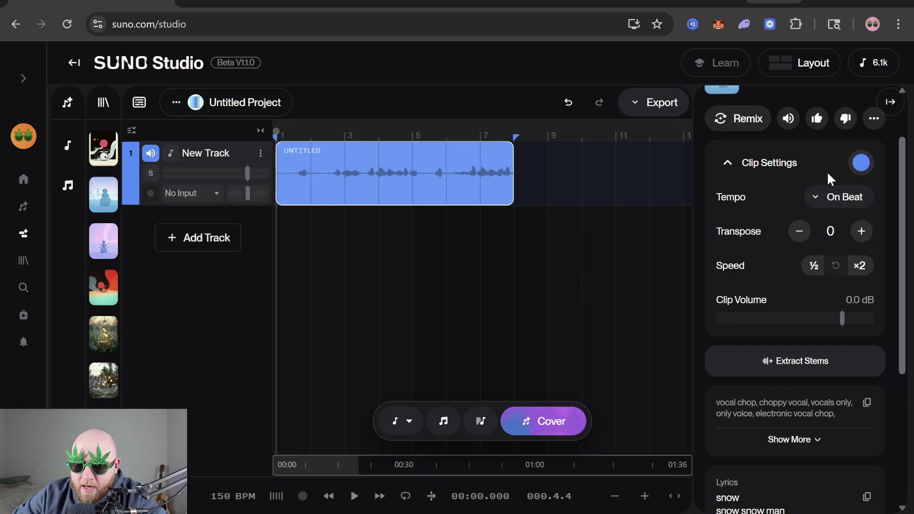
left_click(860, 162)
left_click(830, 197)
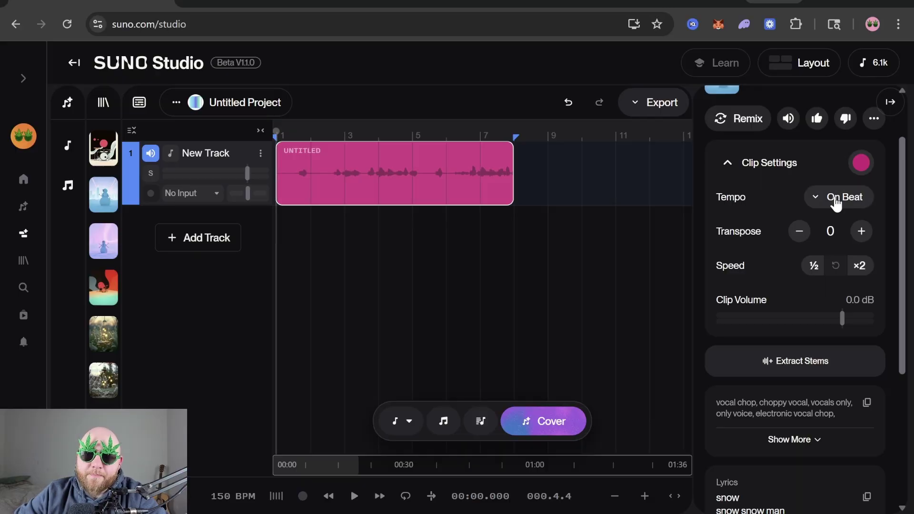
left_click(838, 198)
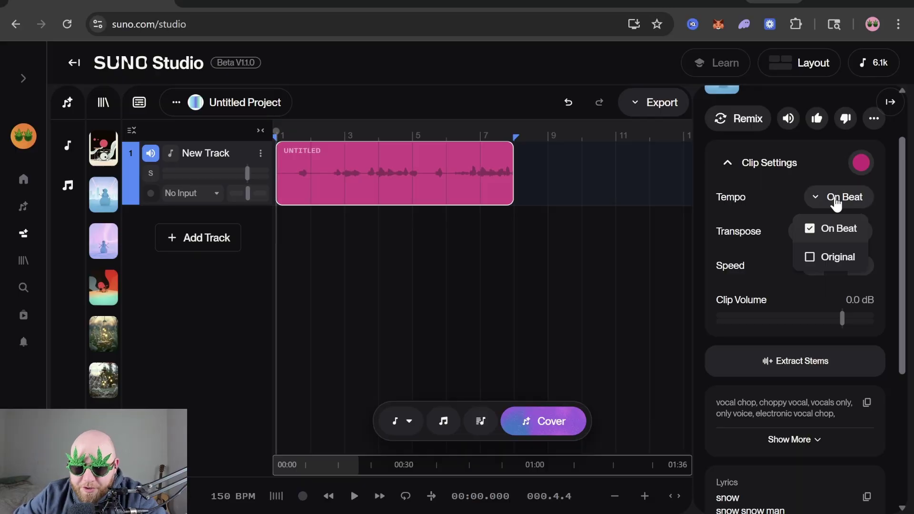
left_click(814, 258)
left_click(838, 198)
left_click(838, 229)
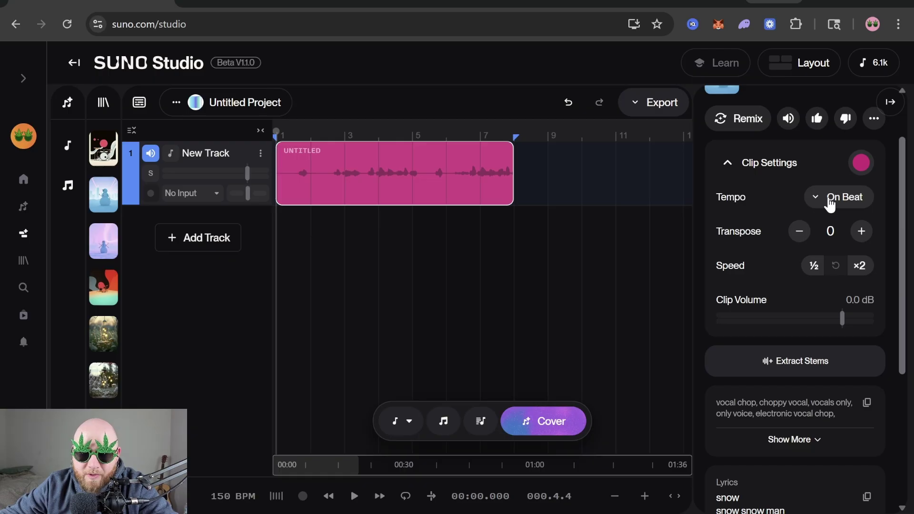
mouse_move(405, 156)
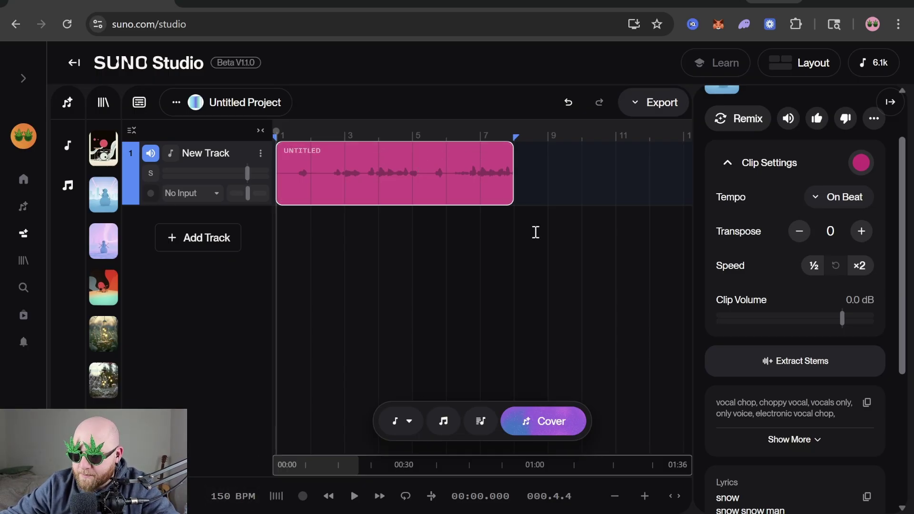
left_click(862, 234)
left_click(800, 231)
left_click(800, 231)
left_click(862, 233)
left_click(862, 233)
left_click(800, 232)
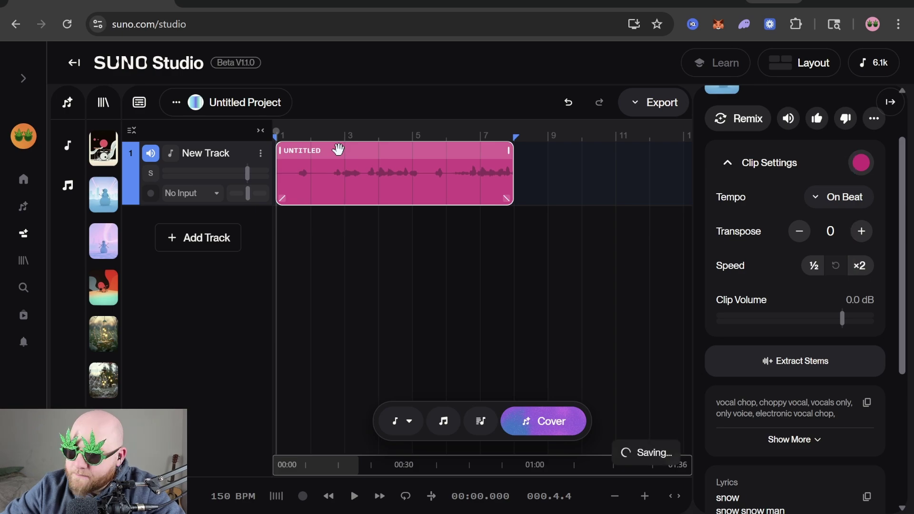
left_click(862, 232)
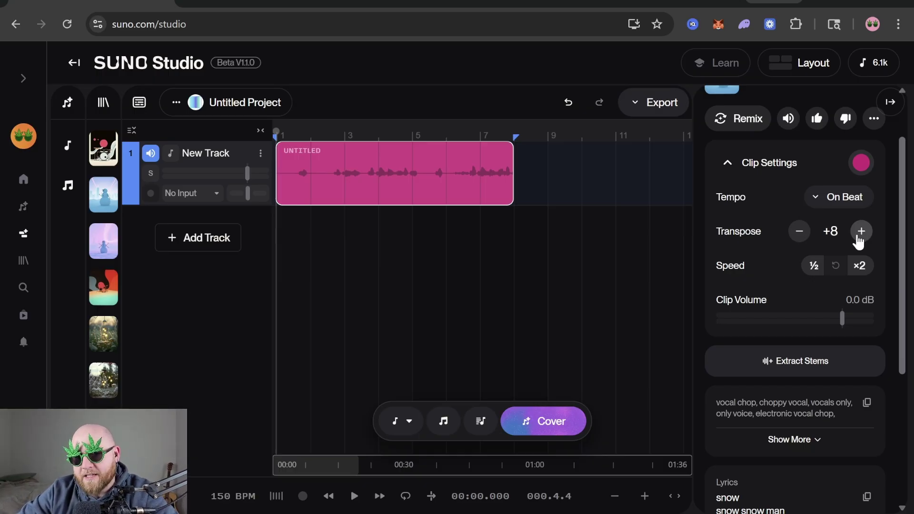
left_click(861, 233)
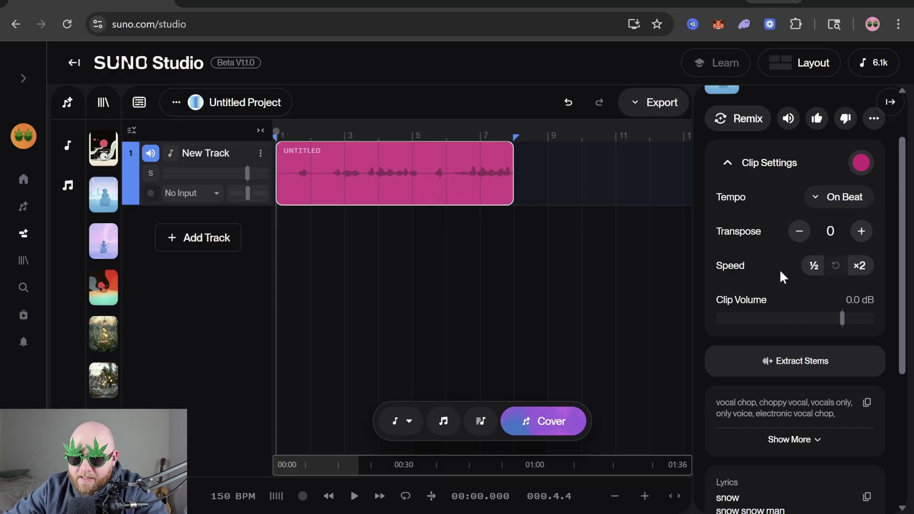
left_click(814, 266)
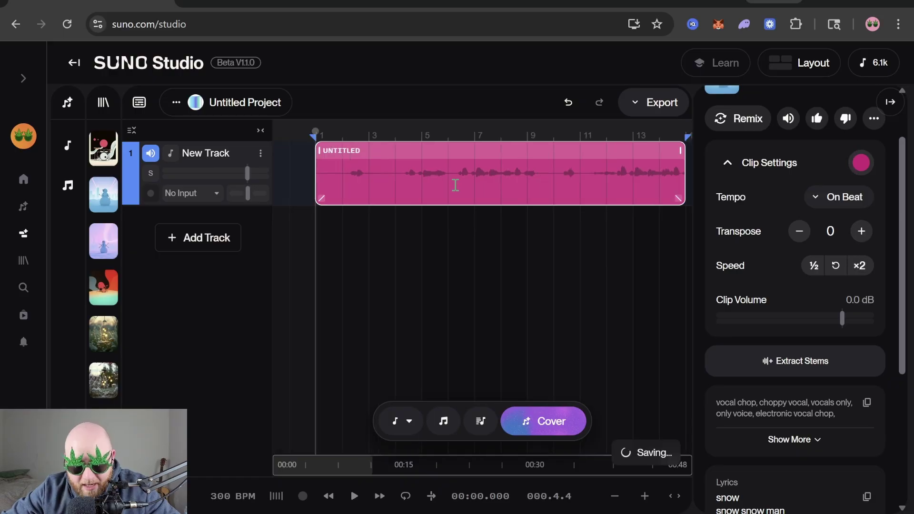
scroll(456, 185, "down", 3)
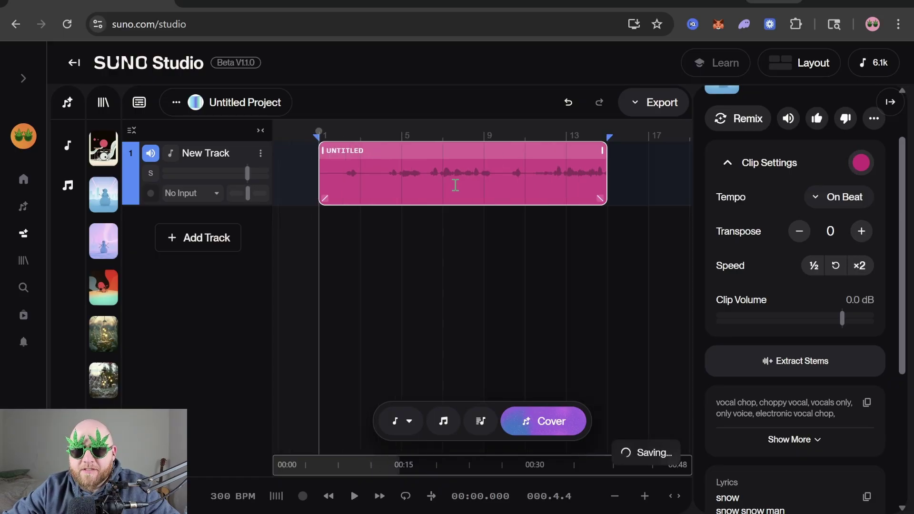
key("ctrl+z")
left_click(432, 177)
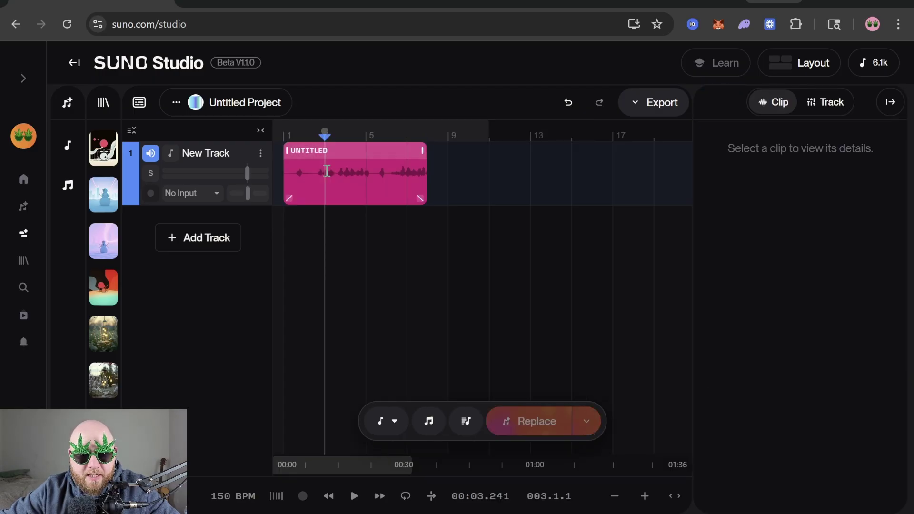
key("space")
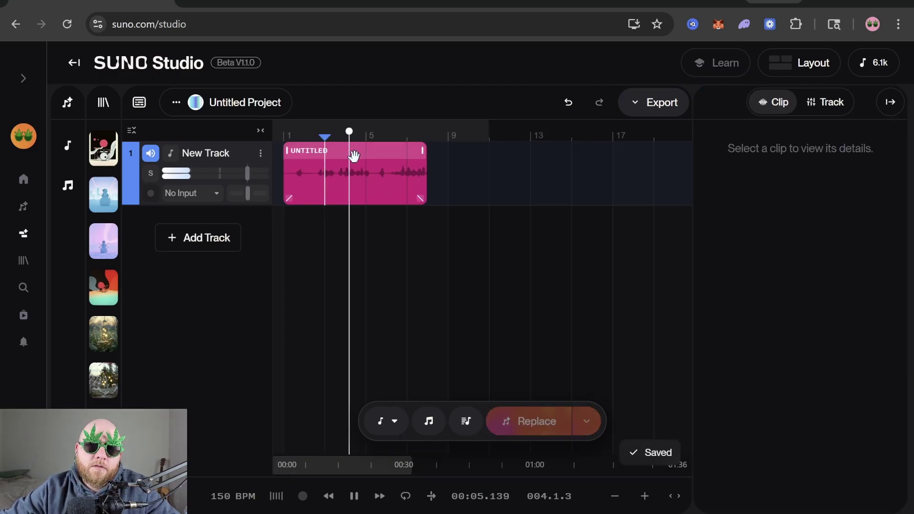
left_click(353, 151)
left_click(812, 337)
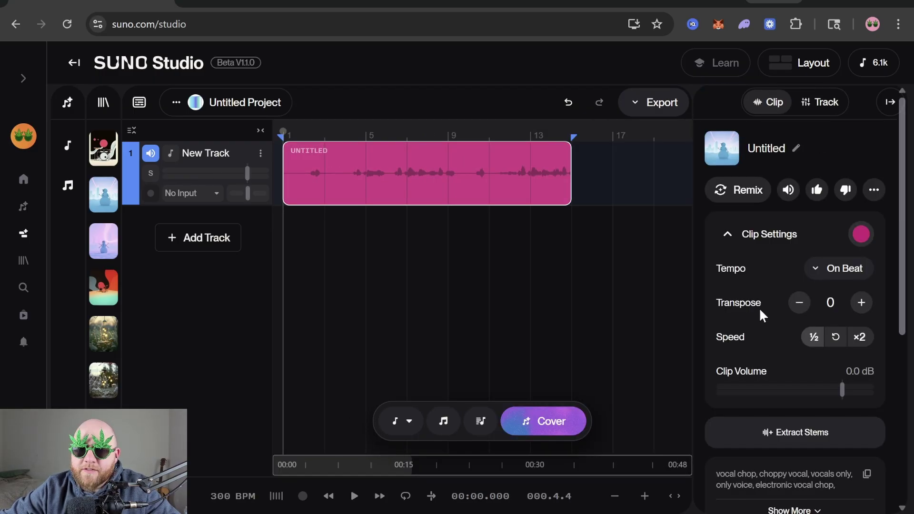
left_click(366, 168)
key("ctrl+z")
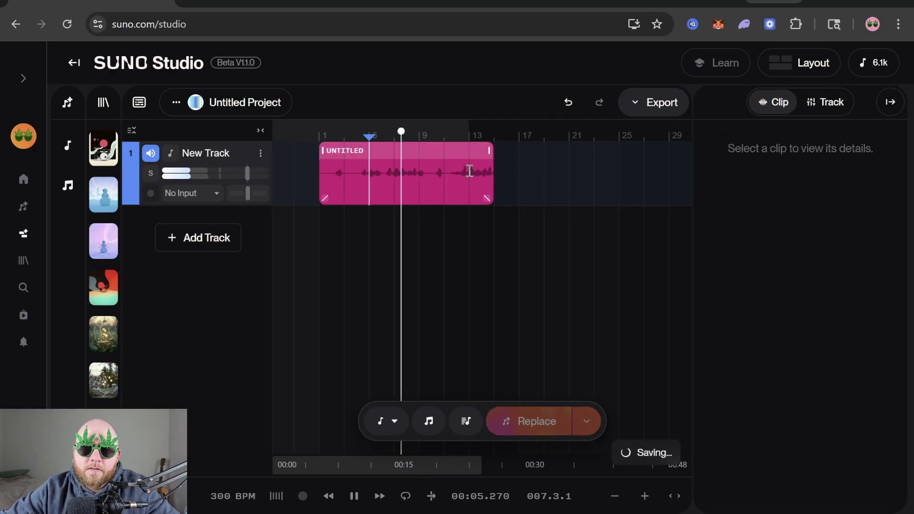
left_click(435, 187)
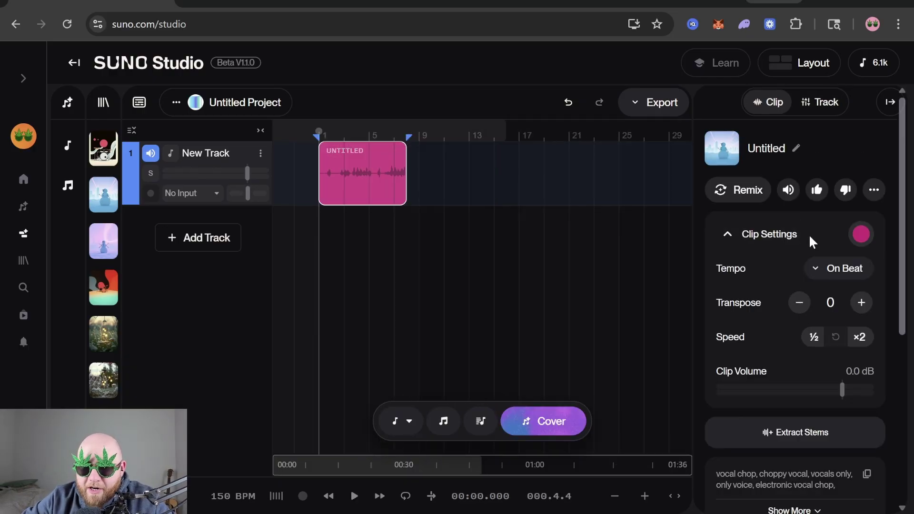
Step: Lower the old clip's volume slightly, then delete that clip from New Track
mouse_move(842, 390)
left_mouse_down()
mouse_move(799, 390)
mouse_move(835, 389)
left_mouse_up()
left_click_drag(247, 173, 244, 173)
scroll(784, 256, "down", 2)
scroll(785, 257, "down", 4)
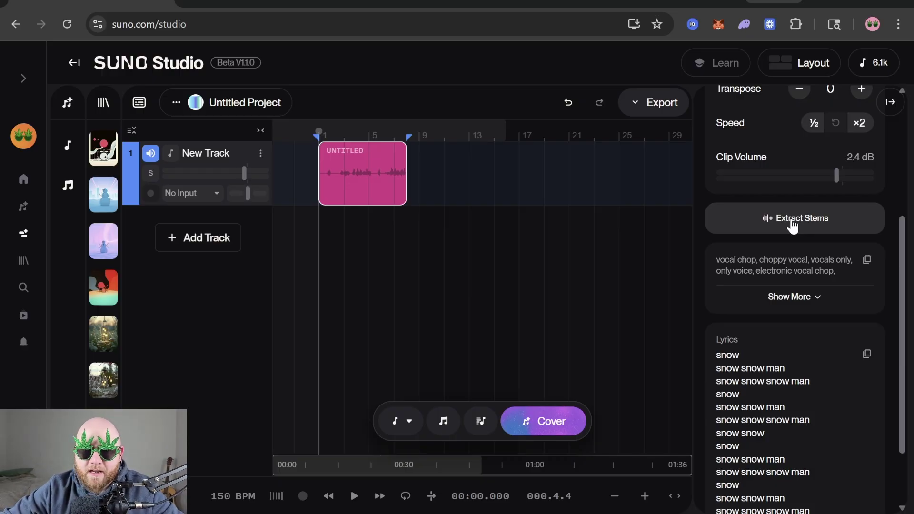
left_click(792, 226)
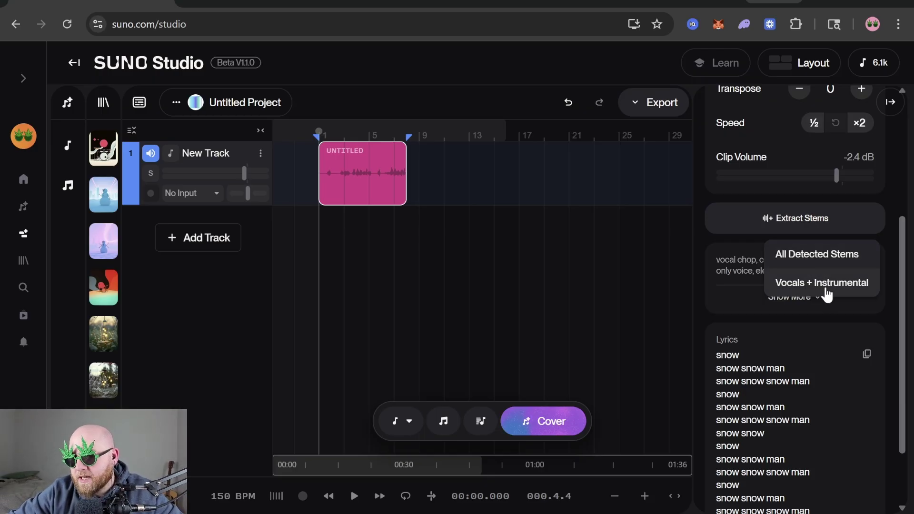
left_click(355, 151)
key("Delete")
Step: Place Swamp Country on New Track and extract All Detected Stems
scroll(103, 296, "down", 5)
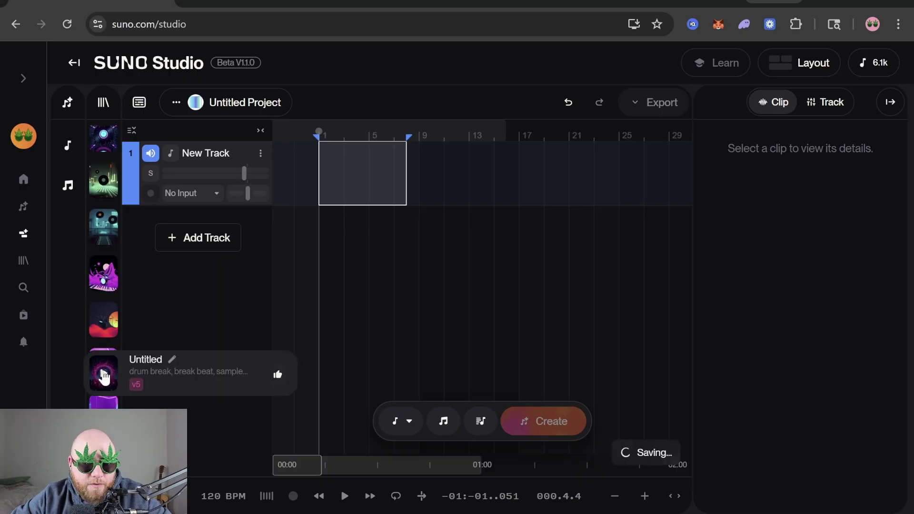
left_click(104, 376)
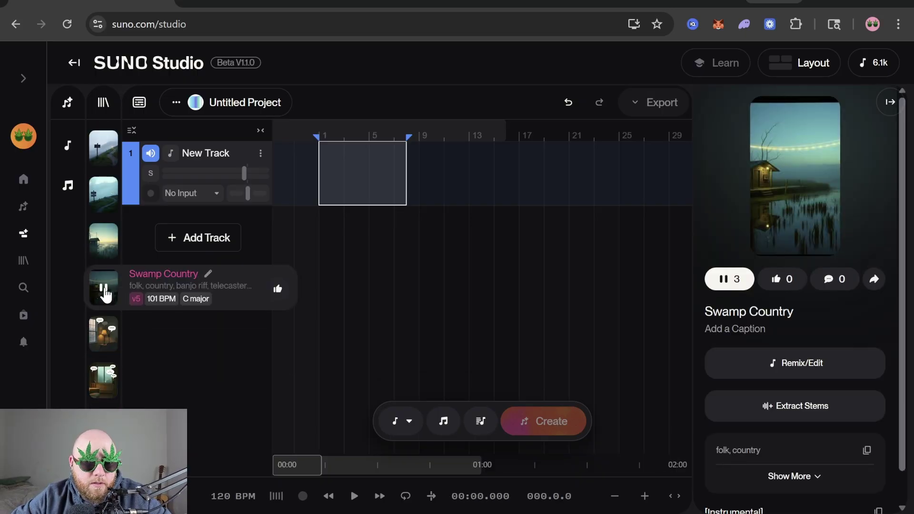
left_click_drag(106, 295, 329, 188)
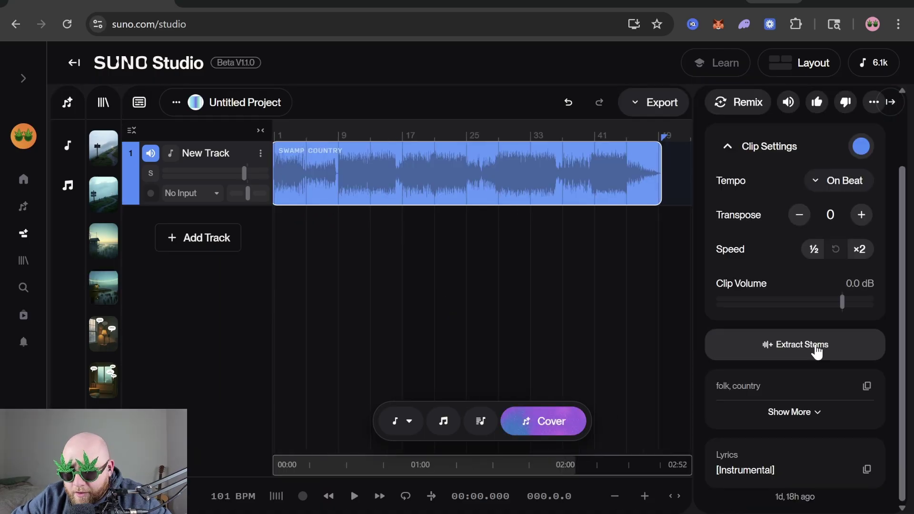
left_click(817, 351)
left_click(825, 382)
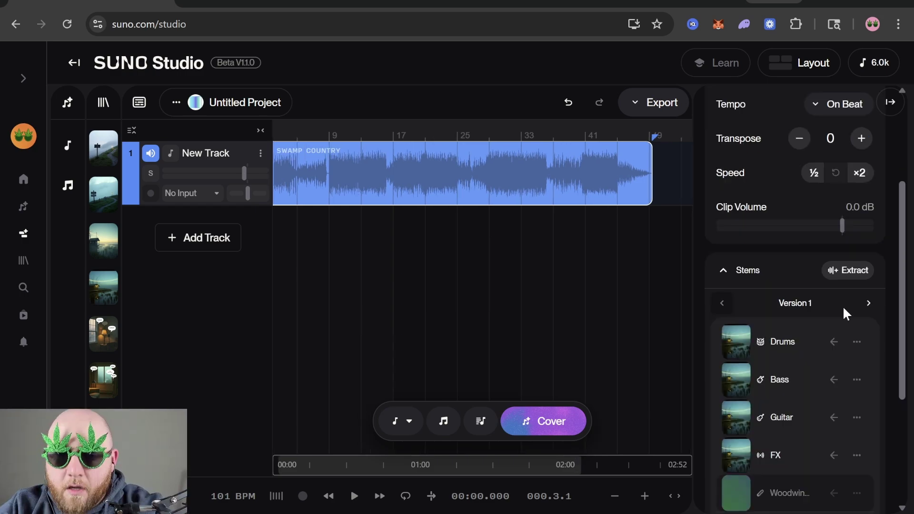
Step: Compare both stem versions and insert all stems as tracks, then undo it
scroll(838, 319, "down", 3)
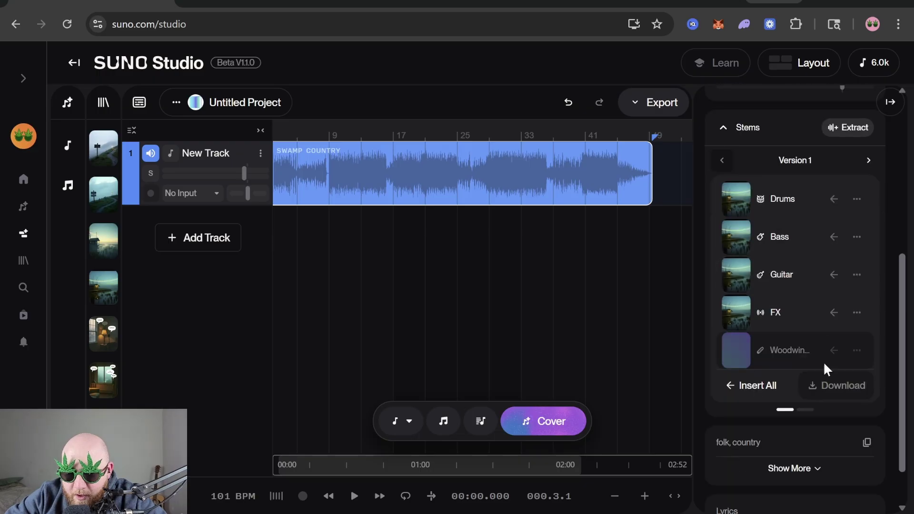
scroll(827, 370, "up", 2)
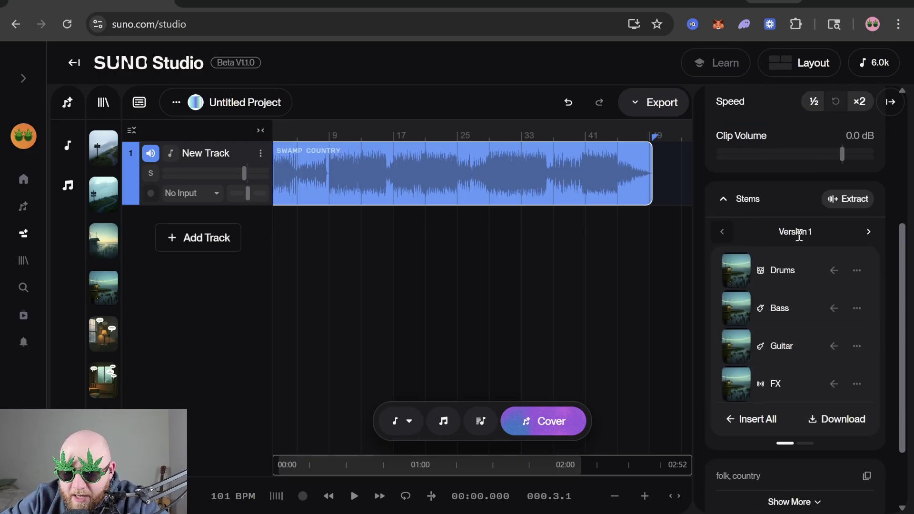
left_click(869, 232)
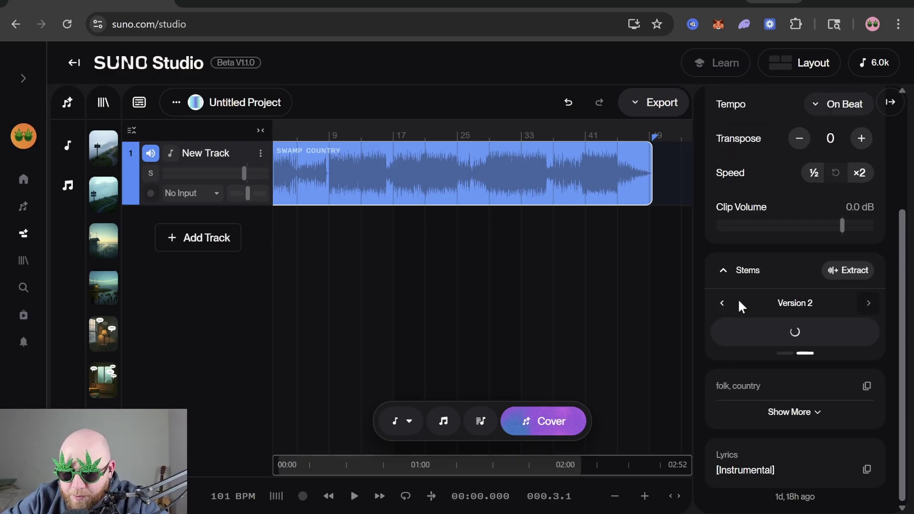
left_click(724, 303)
scroll(806, 302, "down", 3)
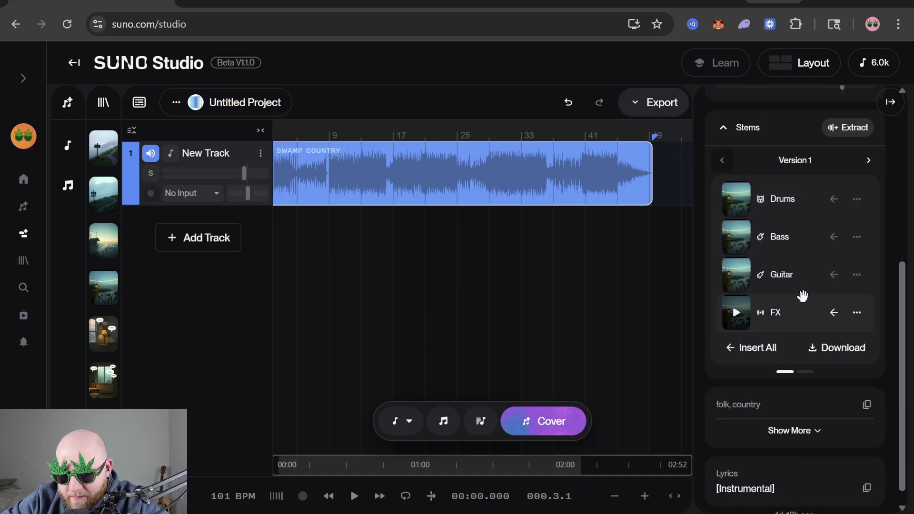
scroll(803, 298, "up", 2)
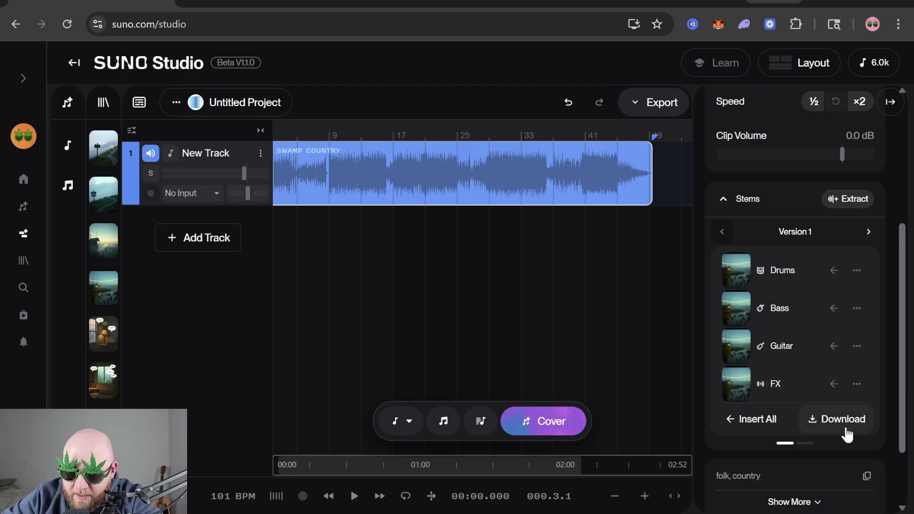
left_click(766, 421)
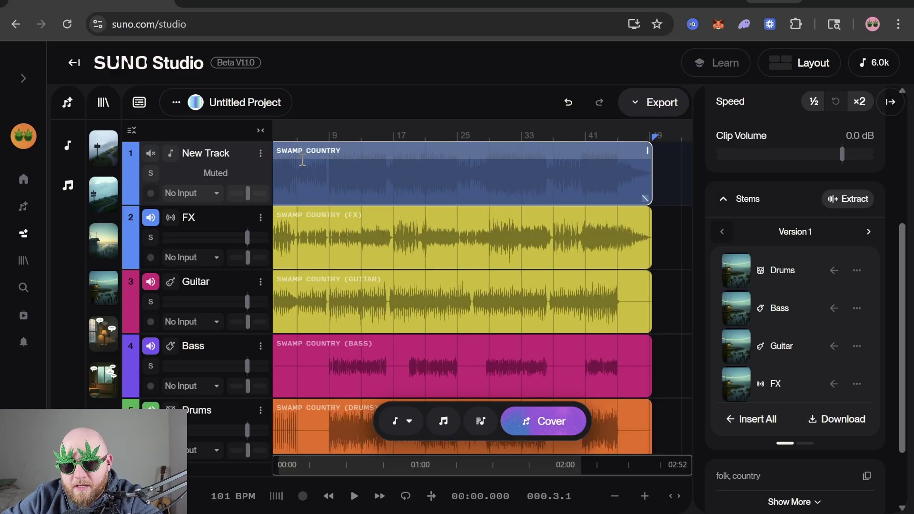
key("ctrl+z")
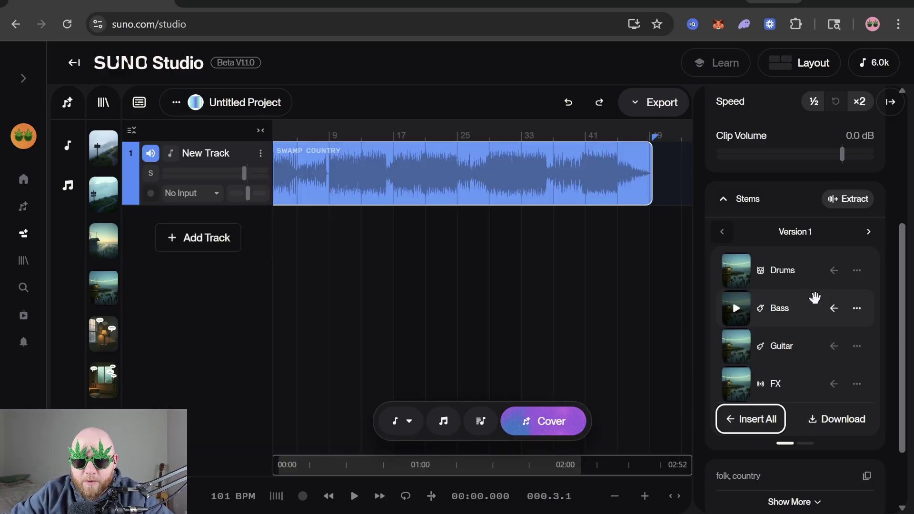
Step: Add only the Drums stem as its own track and play from bar 9
scroll(821, 316, "down", 2)
scroll(824, 295, "up", 2)
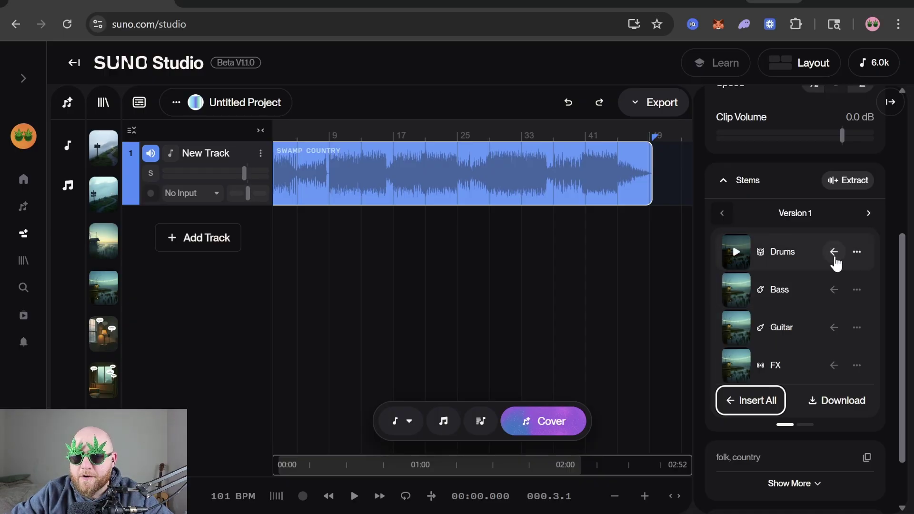
left_click(834, 253)
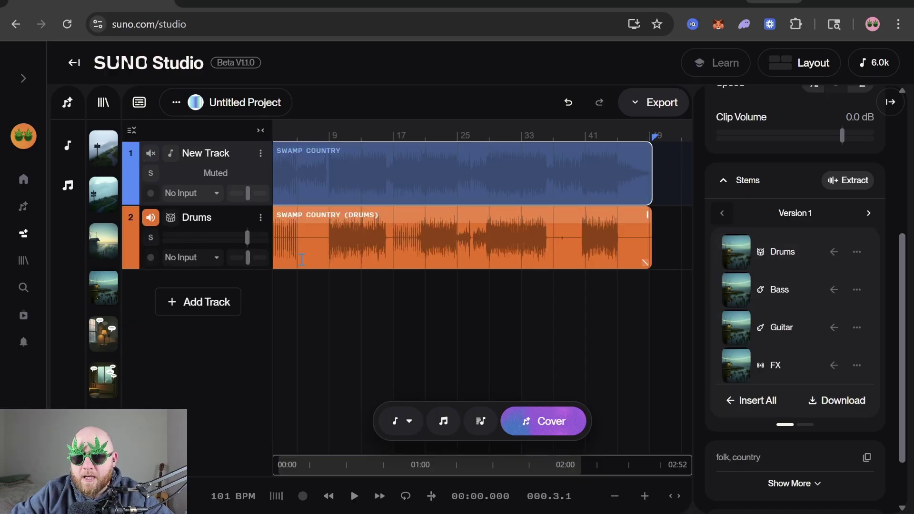
left_click(330, 240)
key("space")
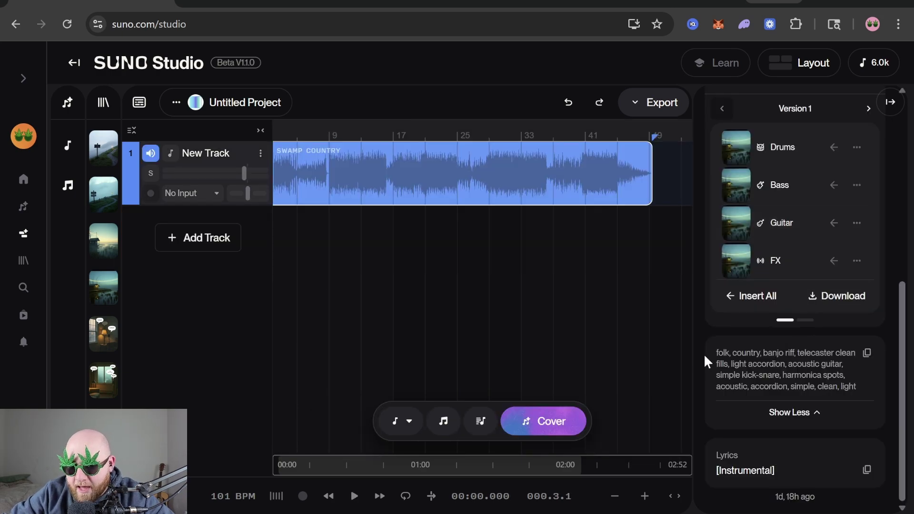
Step: Highlight and deselect the style description, then show New Track's settings with its EQ
left_click_drag(714, 351, 881, 392)
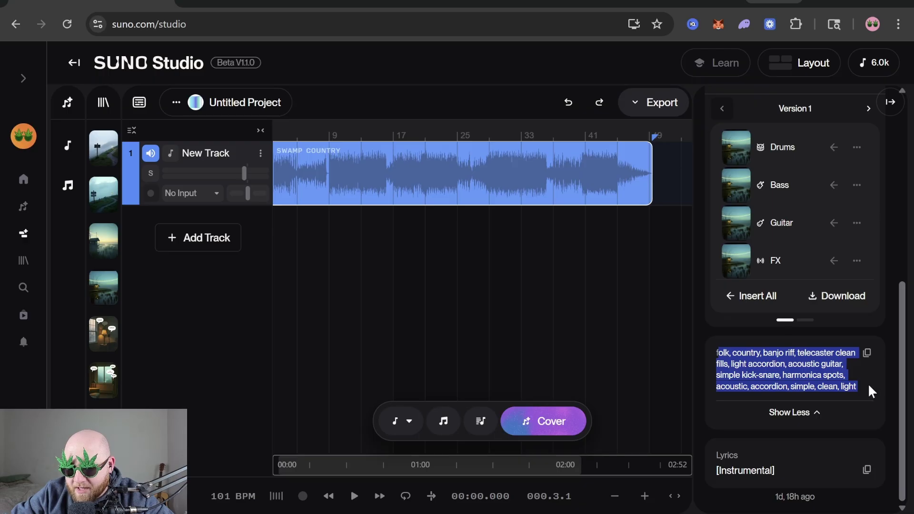
left_click(869, 387)
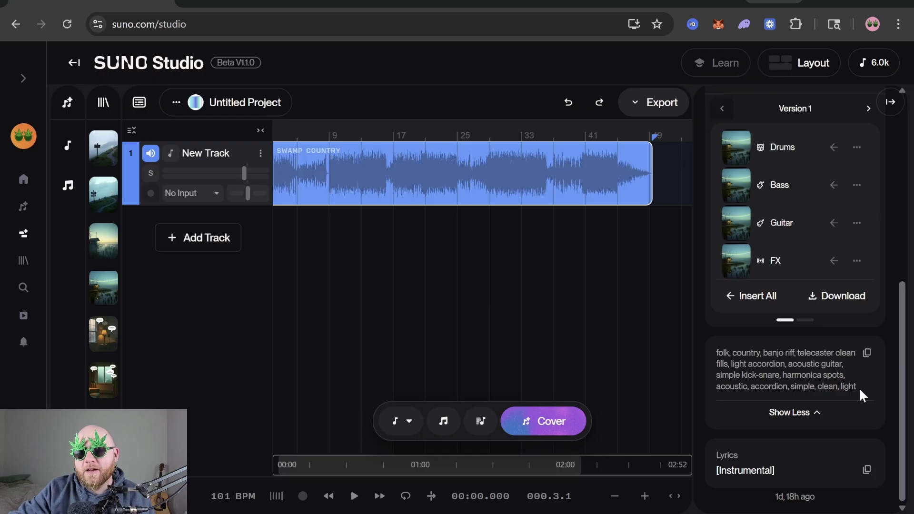
scroll(826, 325, "up", 8)
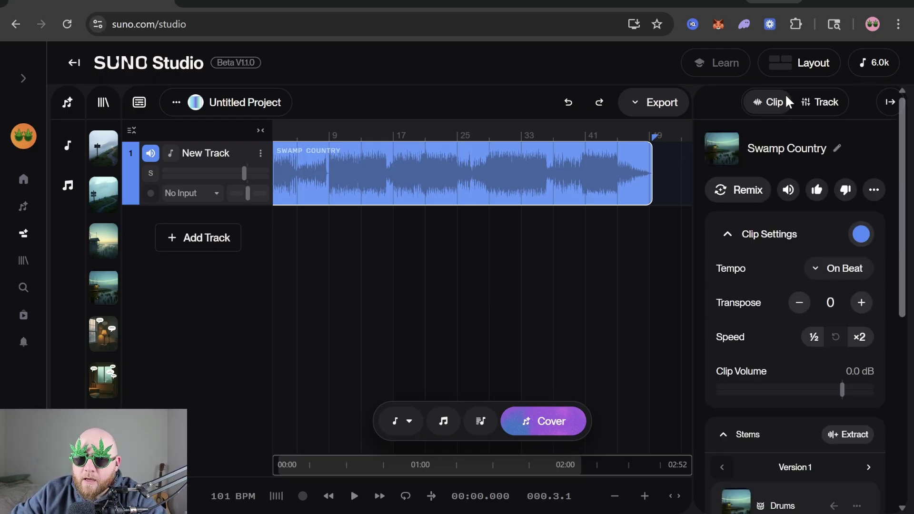
left_click(822, 107)
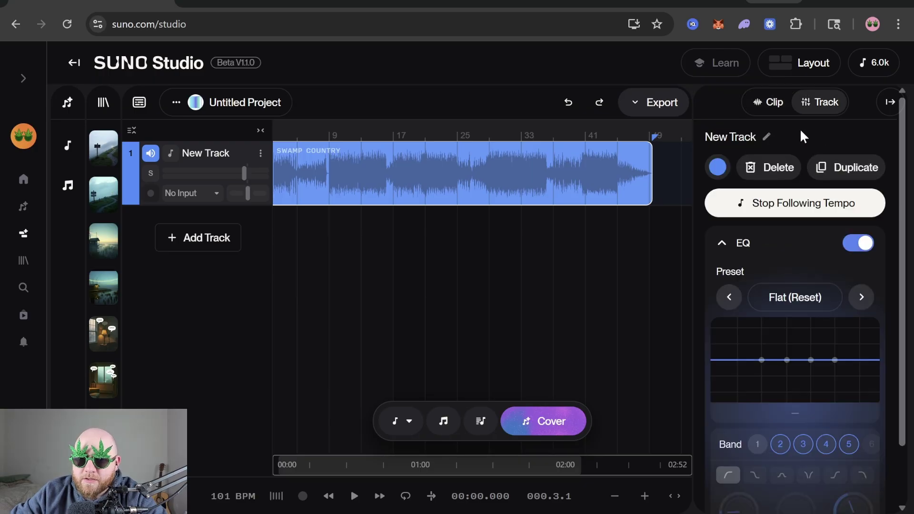
Step: Drag an EQ band down to the low end near 37Hz, making the preset Custom
scroll(760, 178, "down", 2)
scroll(814, 353, "up", 2)
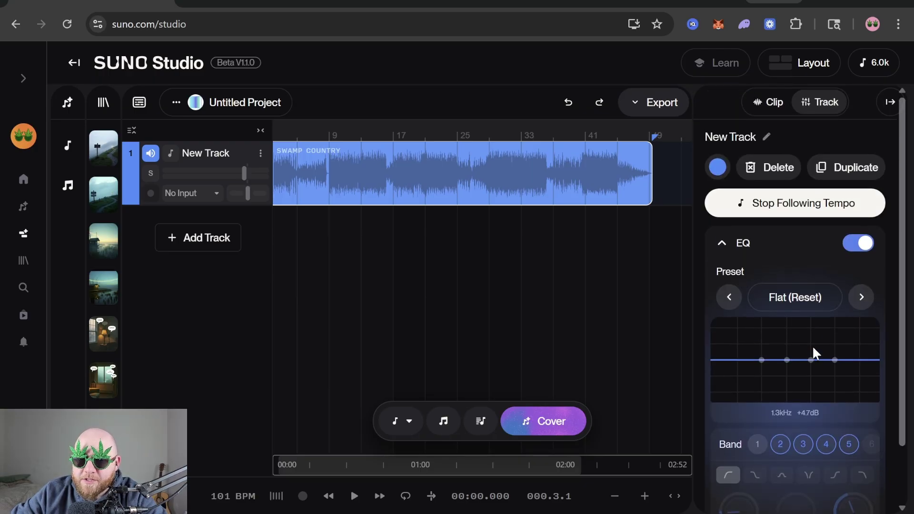
left_click_drag(761, 360, 729, 360)
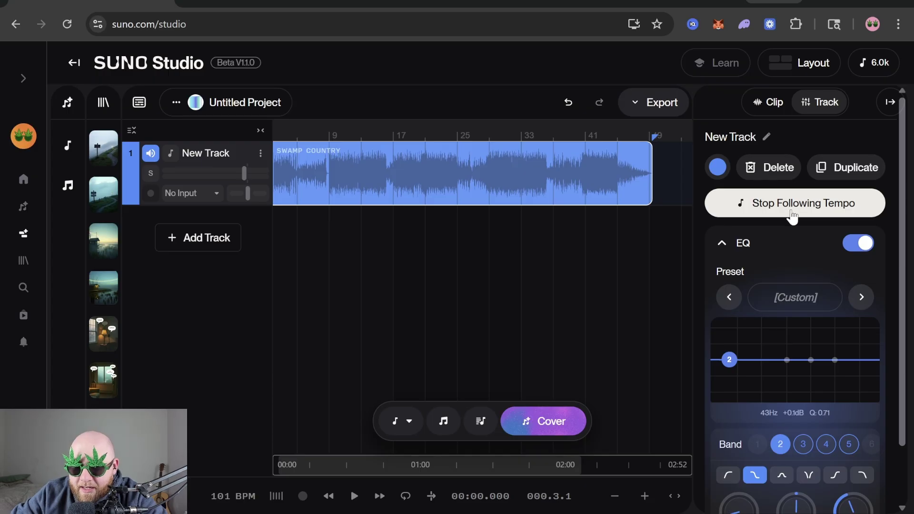
Step: Check the Swamp Country clip's Tempo options, then lower the high EQ band near 4.7kHz
left_click(784, 106)
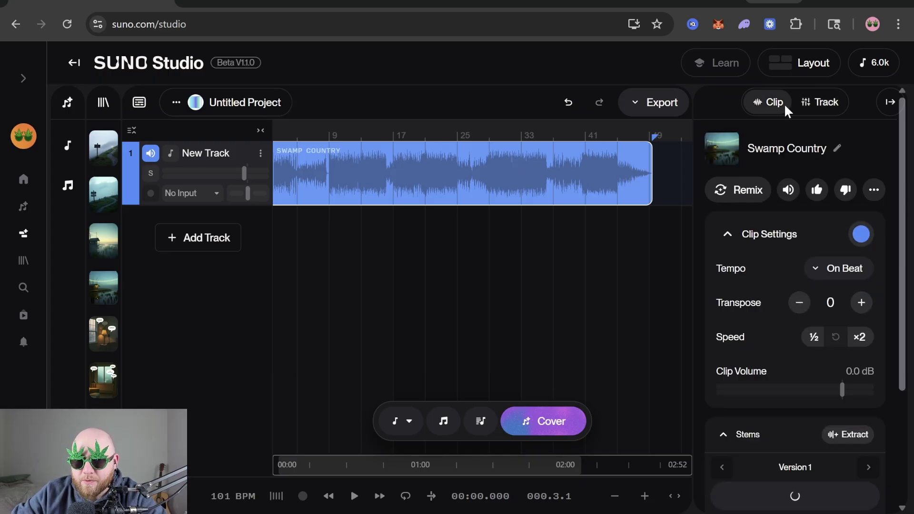
left_click(838, 268)
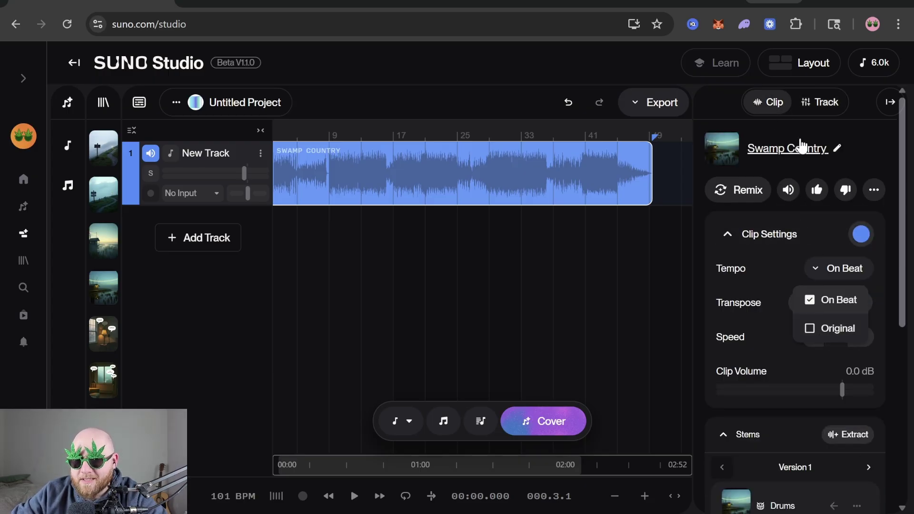
left_click(814, 103)
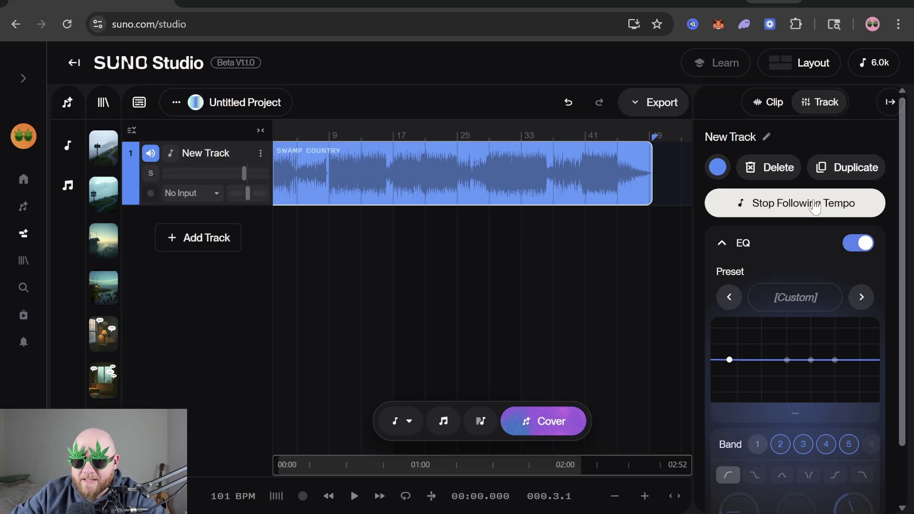
left_click(774, 102)
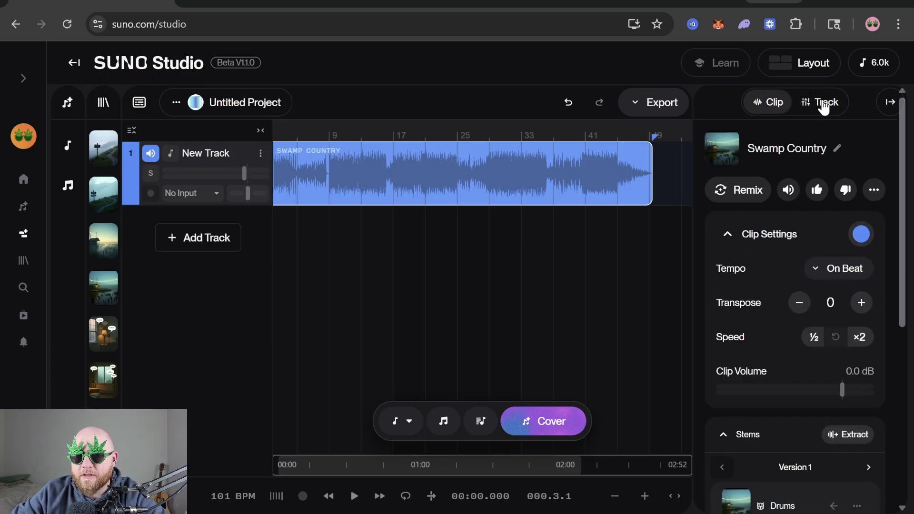
left_click(823, 104)
scroll(832, 214, "down", 2)
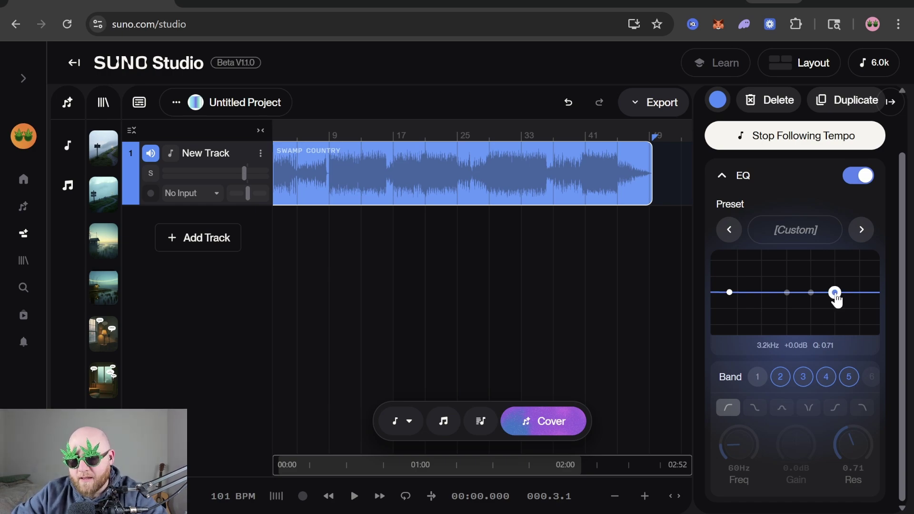
left_click_drag(836, 299, 844, 295)
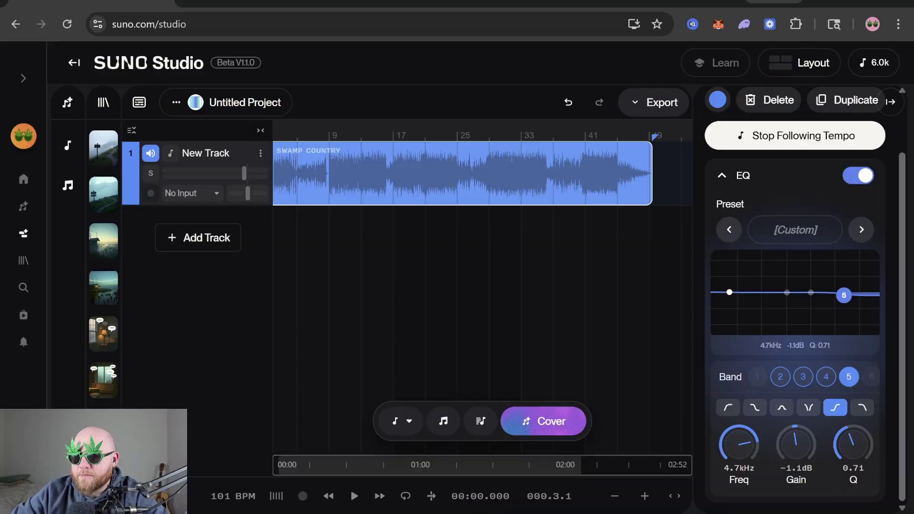
Step: Nudge the high band to 4.3kHz, -0.3dB, and boost the low shelf to +16dB before flattening it
left_click_drag(843, 295, 841, 293)
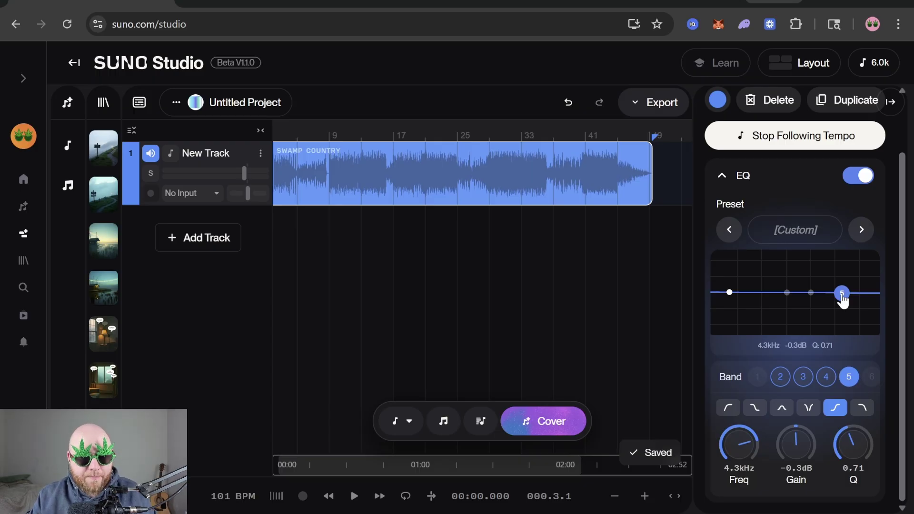
left_click_drag(729, 293, 760, 342)
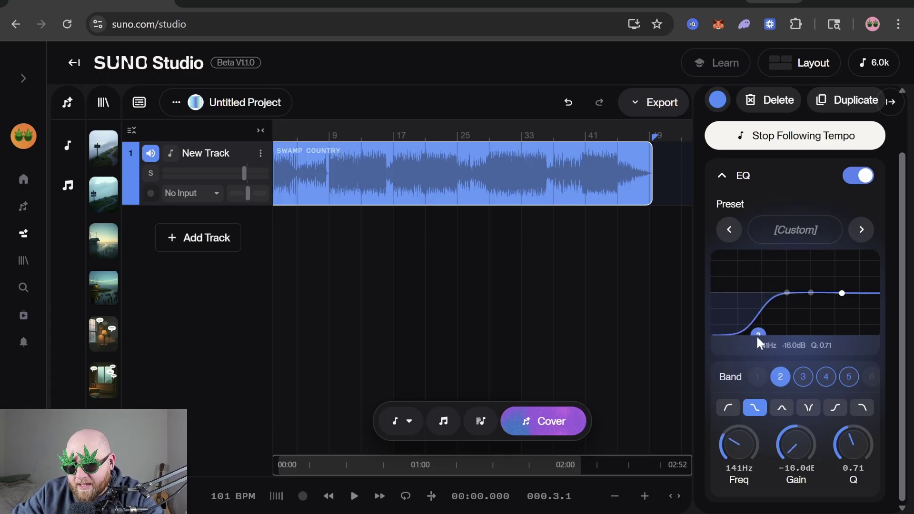
left_click_drag(752, 293, 748, 294)
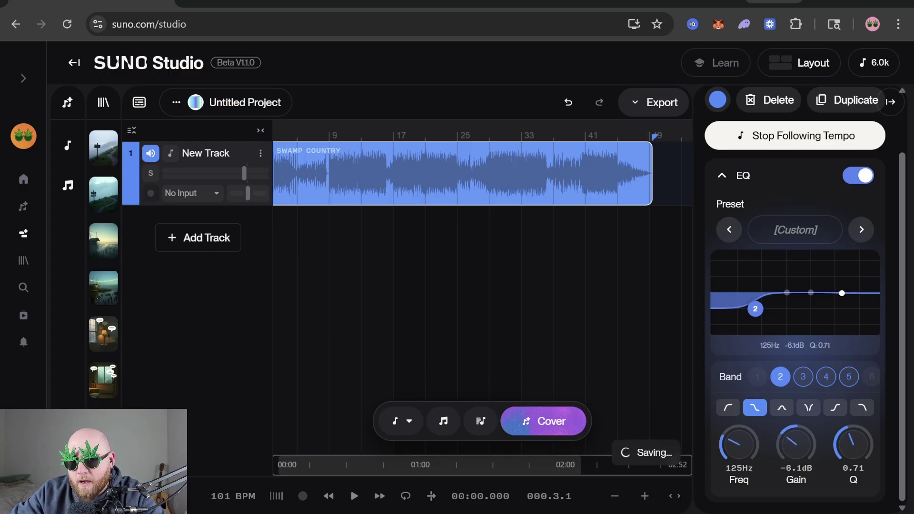
mouse_move(843, 293)
left_mouse_down()
mouse_move(828, 272)
mouse_move(830, 291)
mouse_move(851, 294)
mouse_move(832, 336)
mouse_move(834, 293)
left_mouse_up()
Step: Enable a 23Hz high-pass, then set band 3 to a Low-Shelf at 137Hz
left_click(757, 377)
left_click(748, 293)
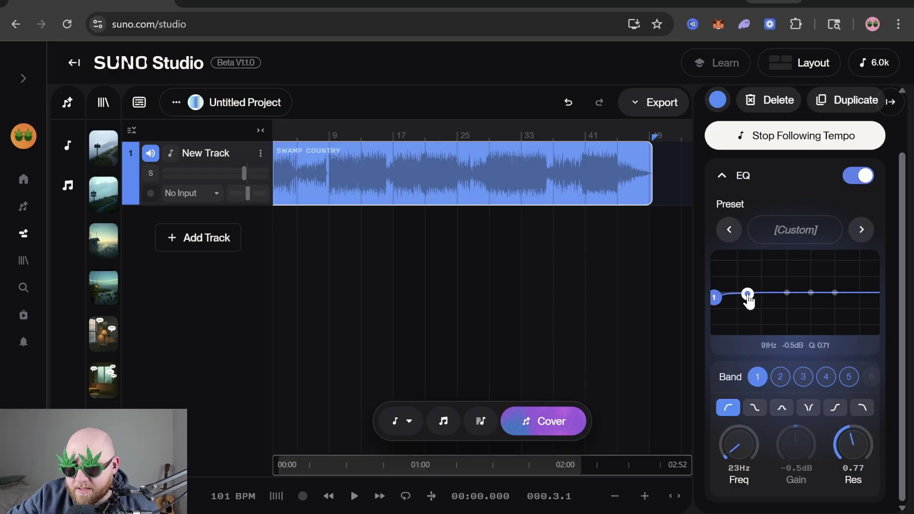
left_click(786, 293)
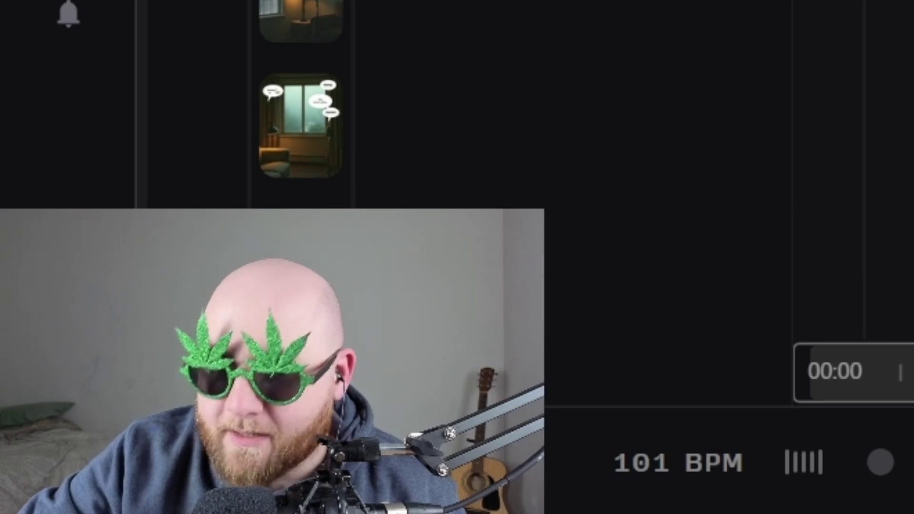
left_click(748, 293)
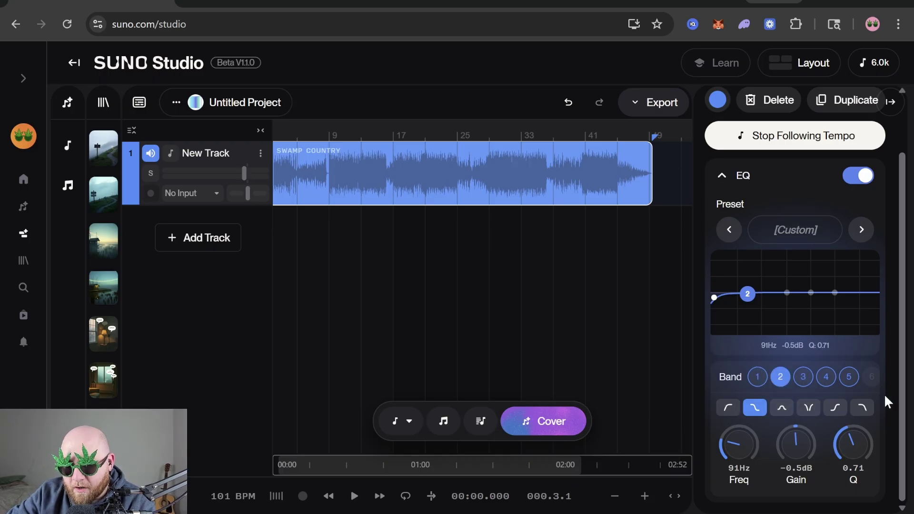
left_click(732, 410)
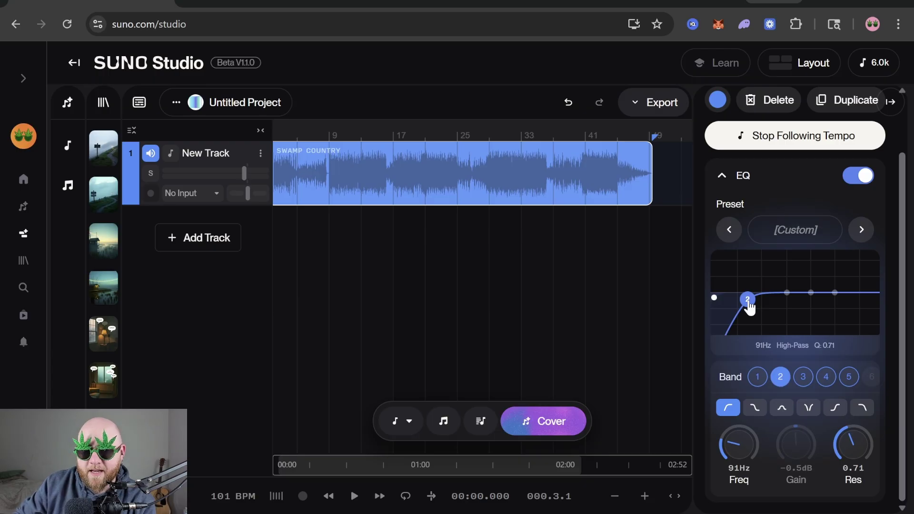
left_click(728, 408)
left_click(755, 408)
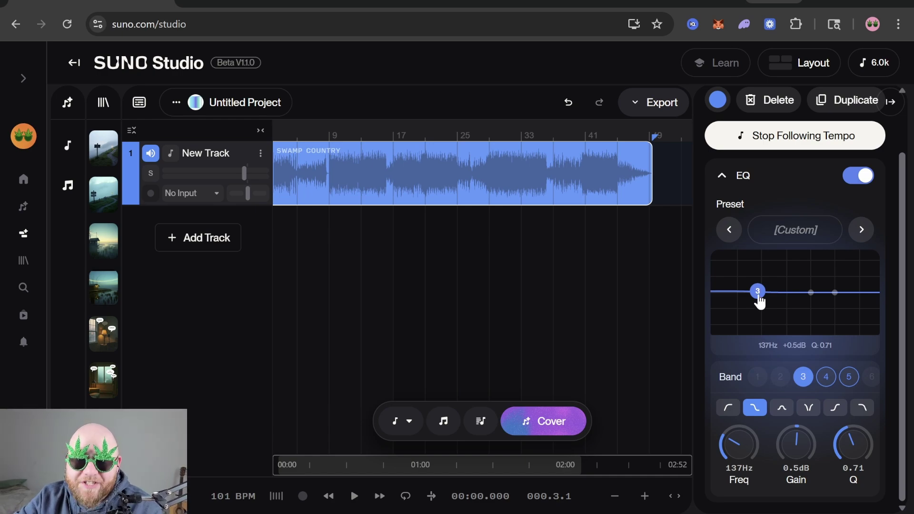
Step: Raise the low shelf to +4.8dB, then make it a peaking band at 218Hz, +6.1dB
left_click_drag(758, 291, 759, 294)
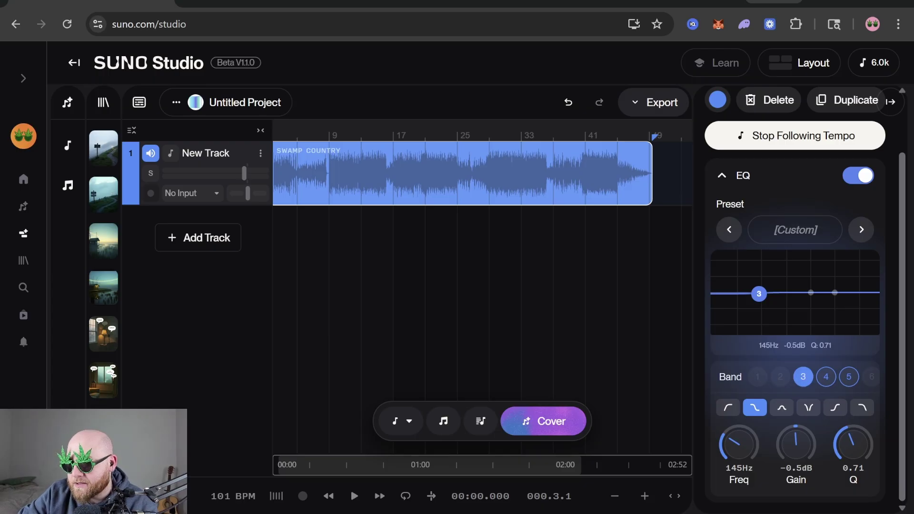
mouse_move(759, 294)
left_mouse_down()
mouse_move(763, 262)
mouse_move(760, 329)
mouse_move(753, 291)
mouse_move(755, 316)
mouse_move(757, 299)
mouse_move(749, 310)
mouse_move(749, 297)
left_mouse_up()
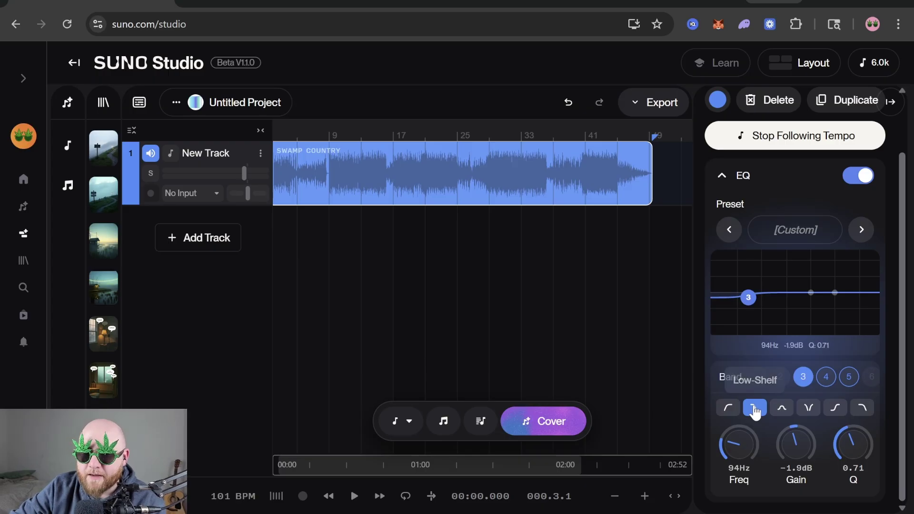
left_click(782, 409)
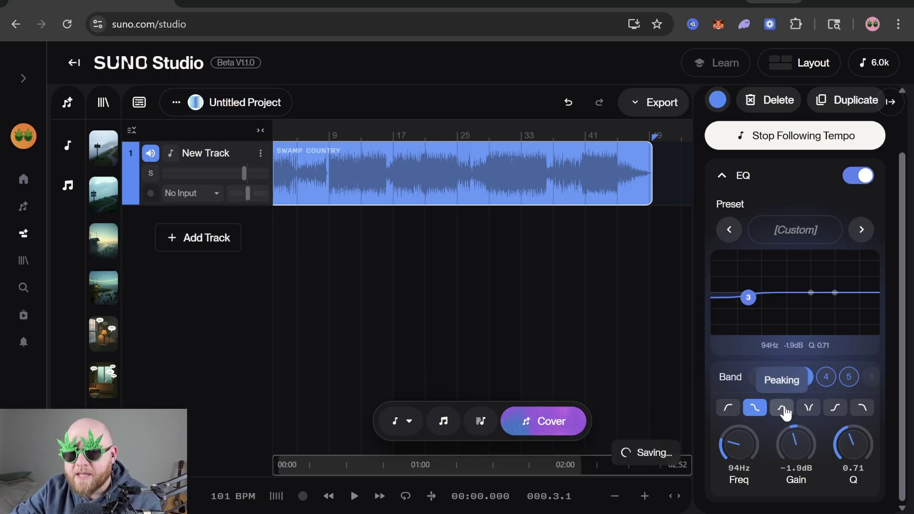
left_click_drag(748, 294, 811, 272)
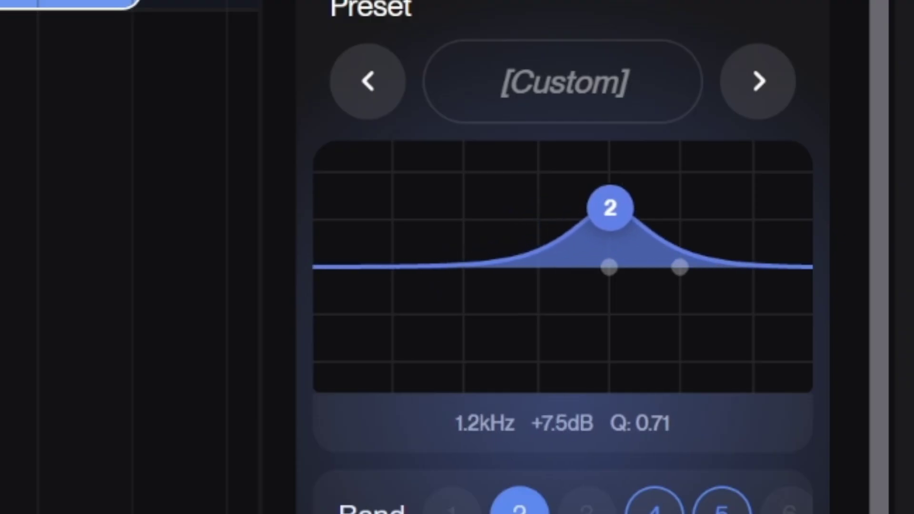
left_click_drag(610, 208, 477, 229)
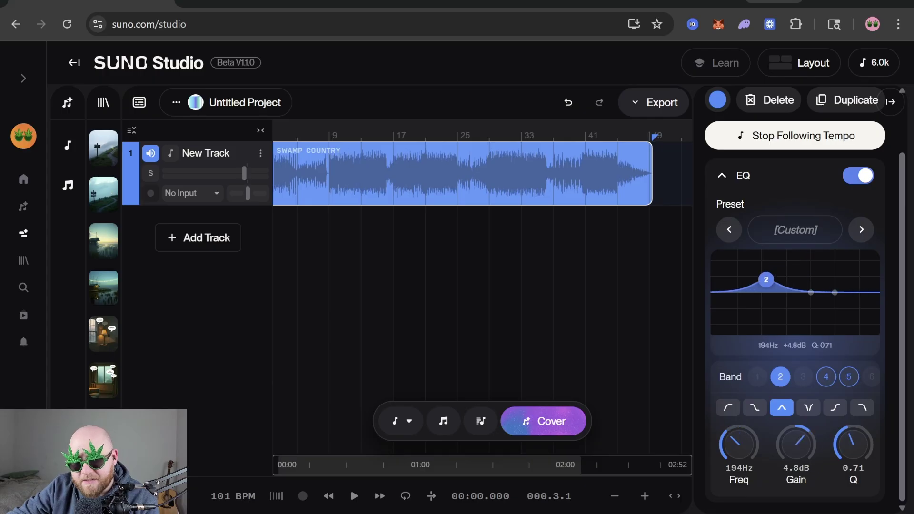
left_click_drag(763, 280, 776, 305)
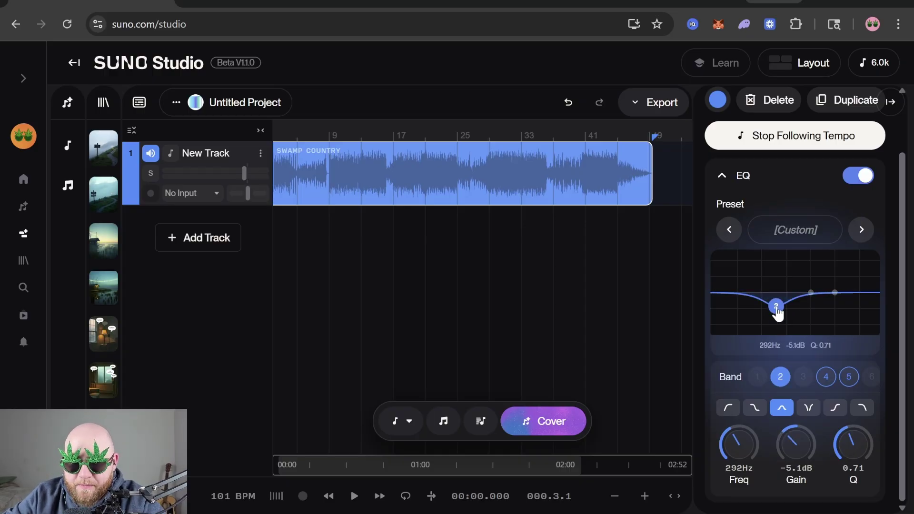
Step: Narrow and widen the peak near 245Hz, then switch to a notch at 358Hz
left_click_drag(855, 450, 855, 414)
mouse_move(777, 307)
left_mouse_down()
mouse_move(771, 261)
mouse_move(772, 271)
mouse_move(788, 270)
mouse_move(779, 266)
mouse_move(796, 308)
mouse_move(776, 307)
left_mouse_up()
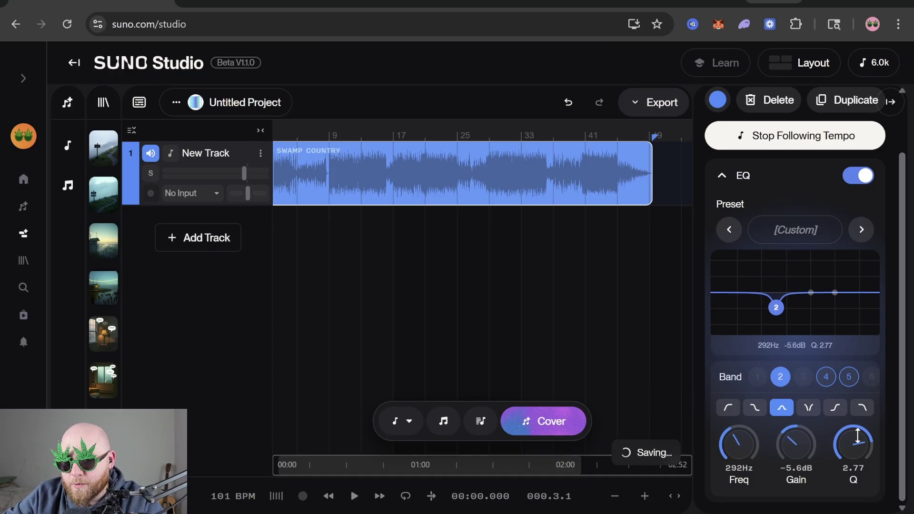
left_click(809, 408)
left_click_drag(776, 269, 796, 285)
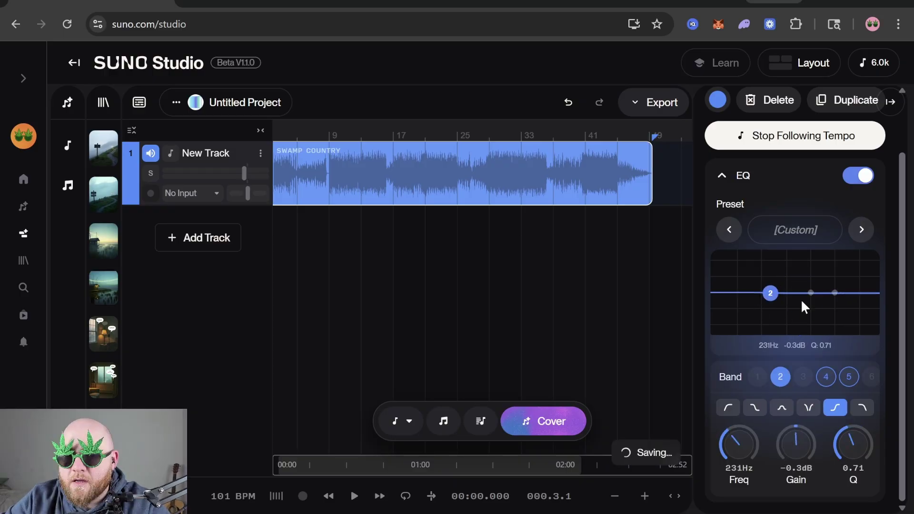
Step: Make band 2 a High-Shelf and move its node to about 4.9kHz, +1.9dB
left_click(835, 408)
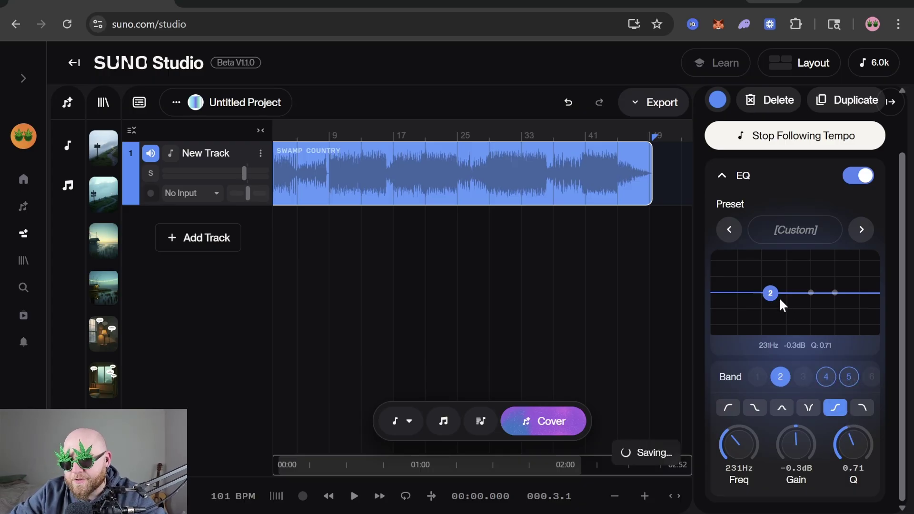
left_click_drag(771, 299, 848, 289)
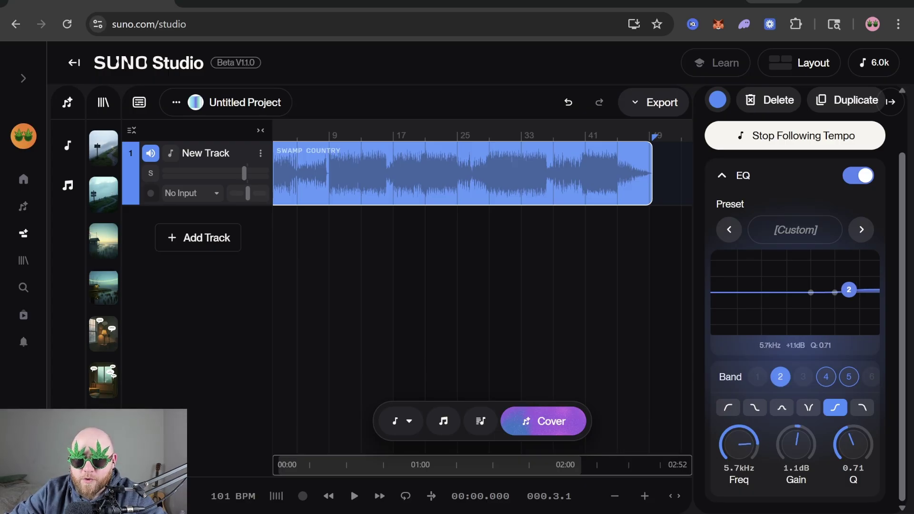
left_click_drag(848, 290, 879, 427)
Step: Try a low-pass band and the Bass Boost EQ preset, nudging the boost to 218Hz, +2.5dB
left_click(863, 408)
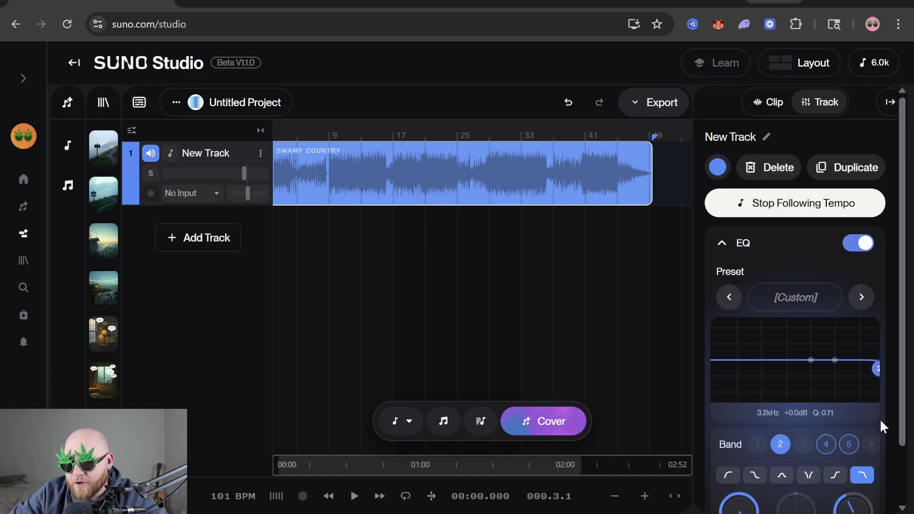
left_click(810, 296)
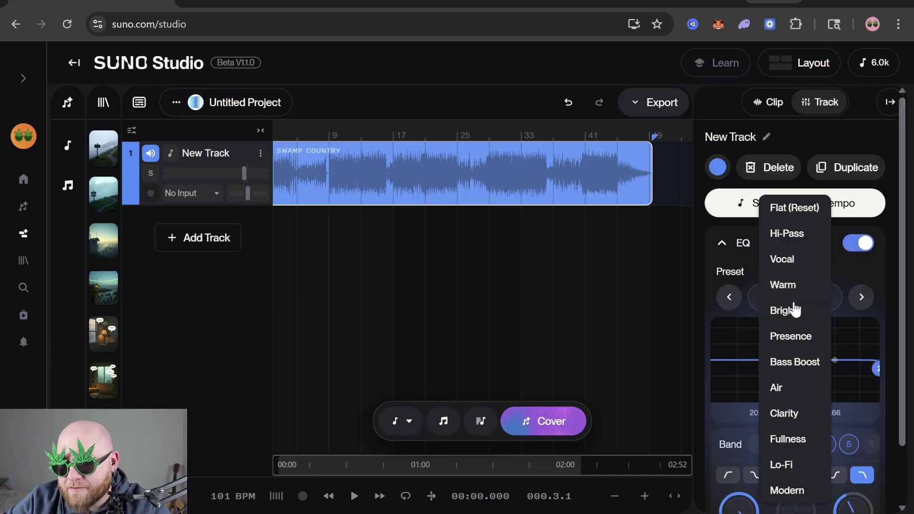
left_click(796, 367)
left_click_drag(769, 361, 771, 358)
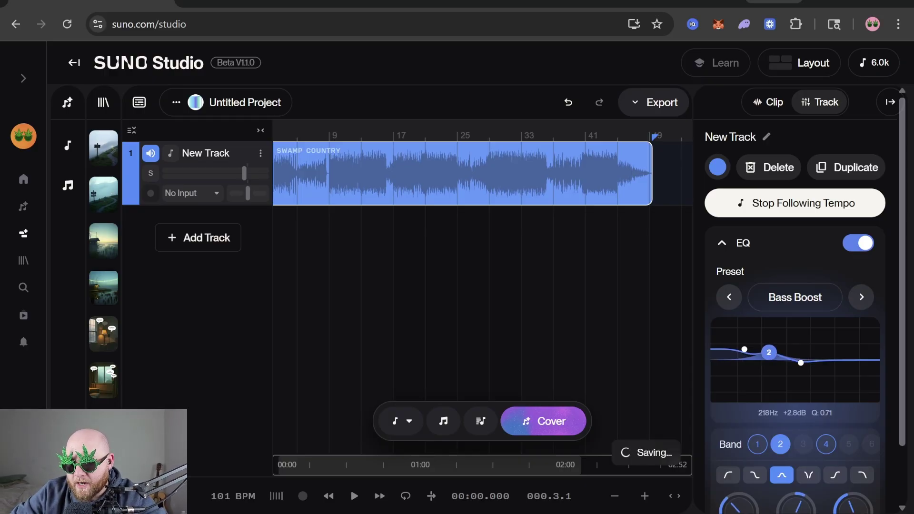
Step: With the Vocal preset, inspect the high-pass, mid and 6 kHz shelf bands, then switch the EQ off
left_click(744, 349)
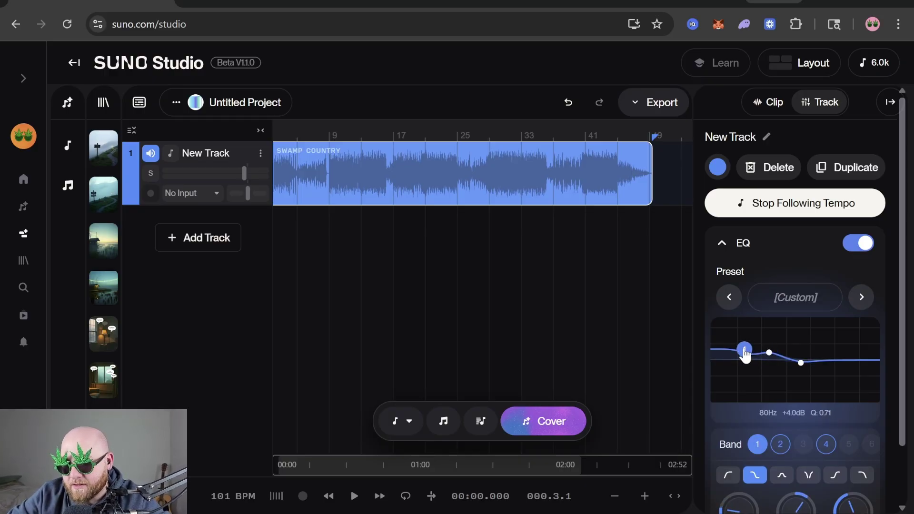
left_click(861, 297)
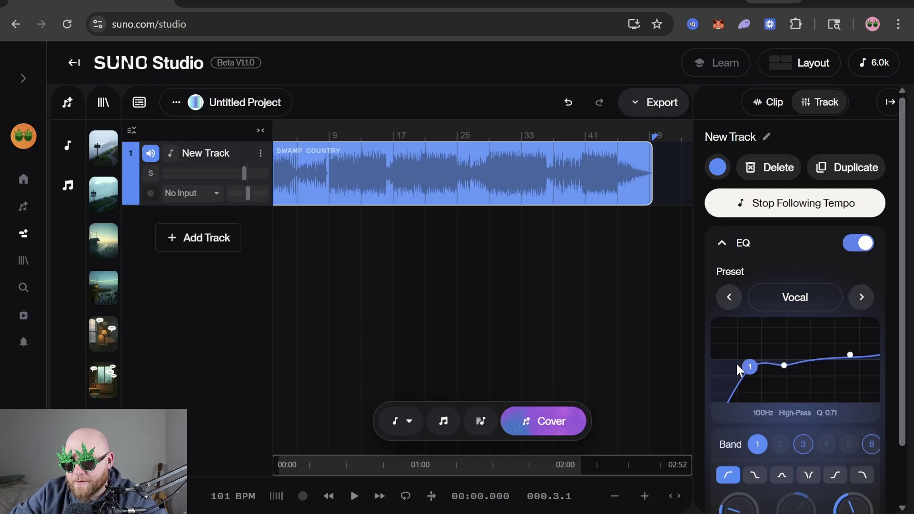
left_click(784, 366)
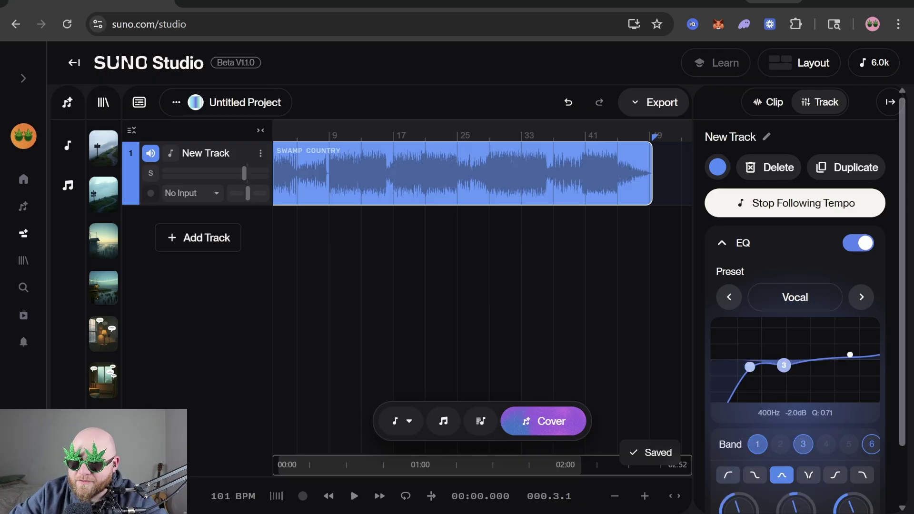
left_click(850, 355)
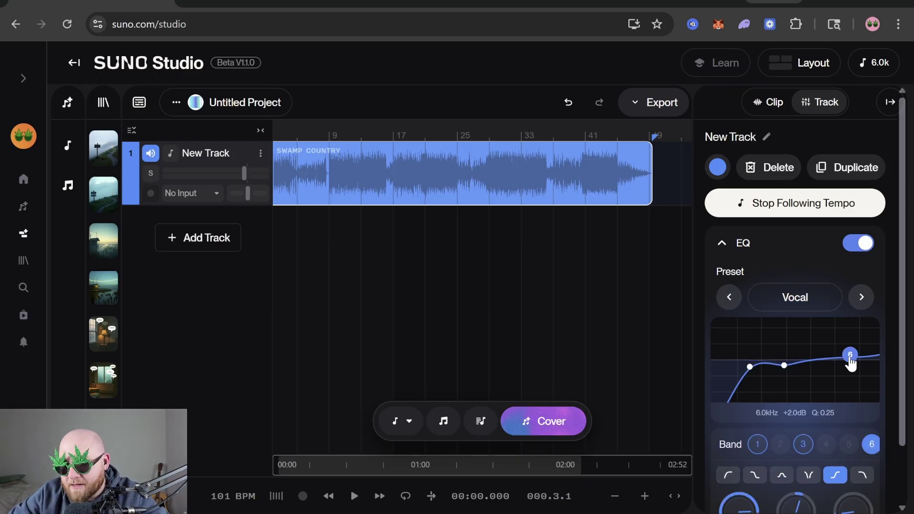
left_click(857, 243)
Step: Collapse the track settings panel, mute and unmute the track to compare, then reopen the panel
scroll(871, 181, "down", 1)
scroll(889, 105, "up", 1)
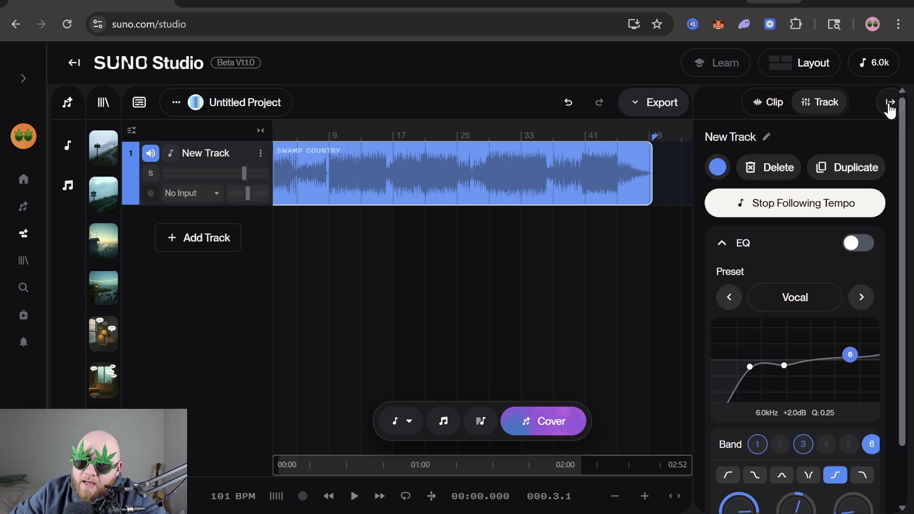
left_click(889, 103)
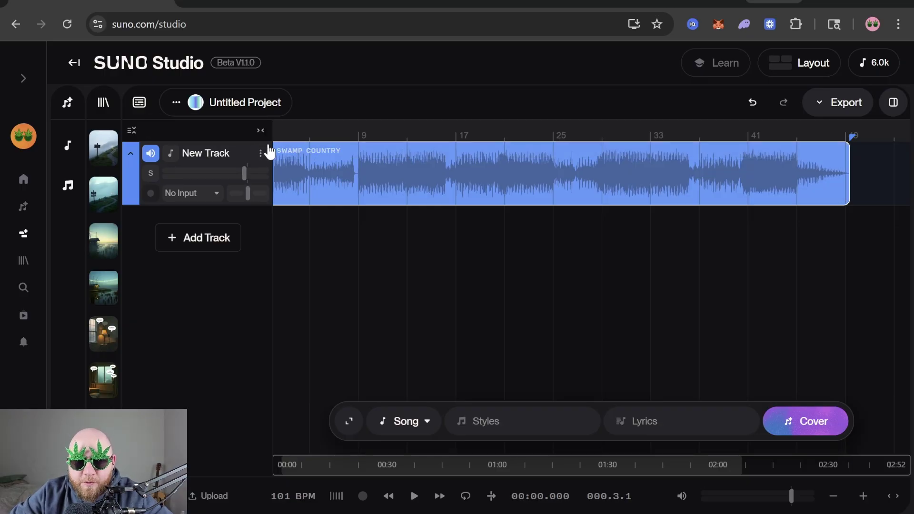
left_click(151, 153)
left_click(151, 153)
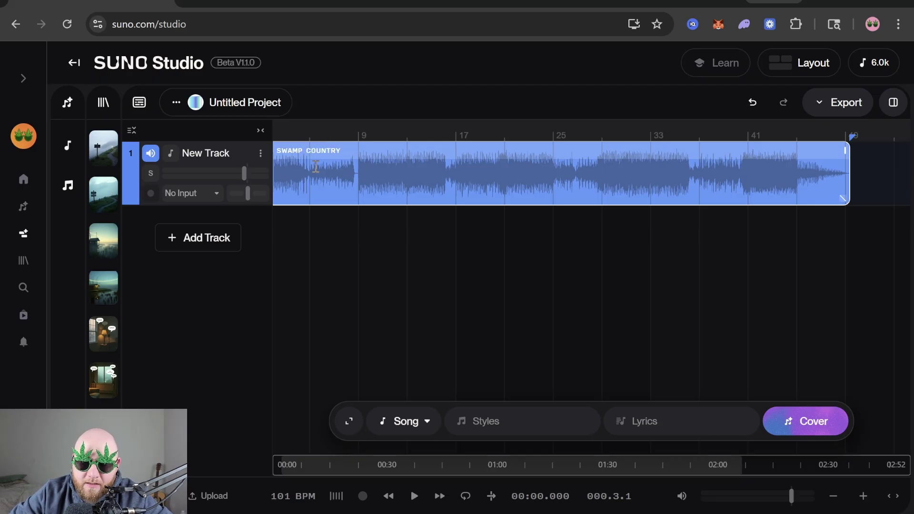
left_click(893, 103)
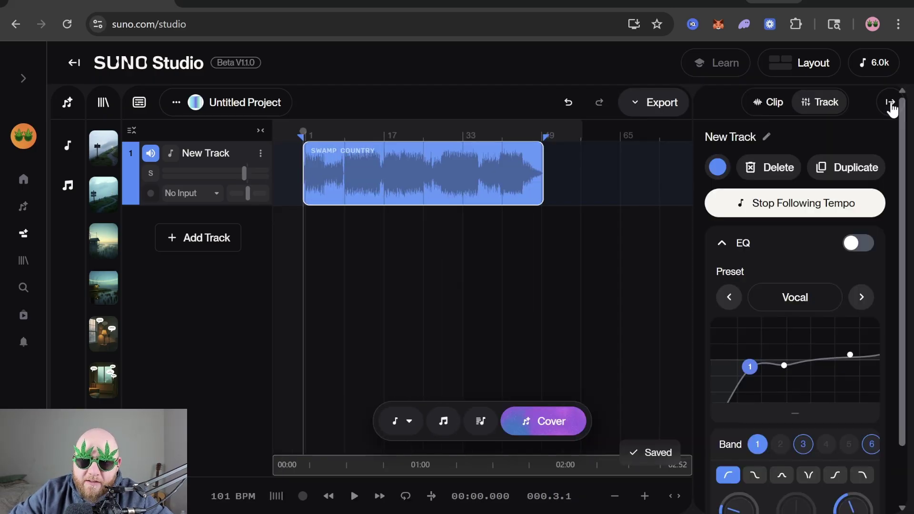
Step: In the clip's stems view, select the FX stem and lower the FX track to -11.6 dB
left_click(769, 102)
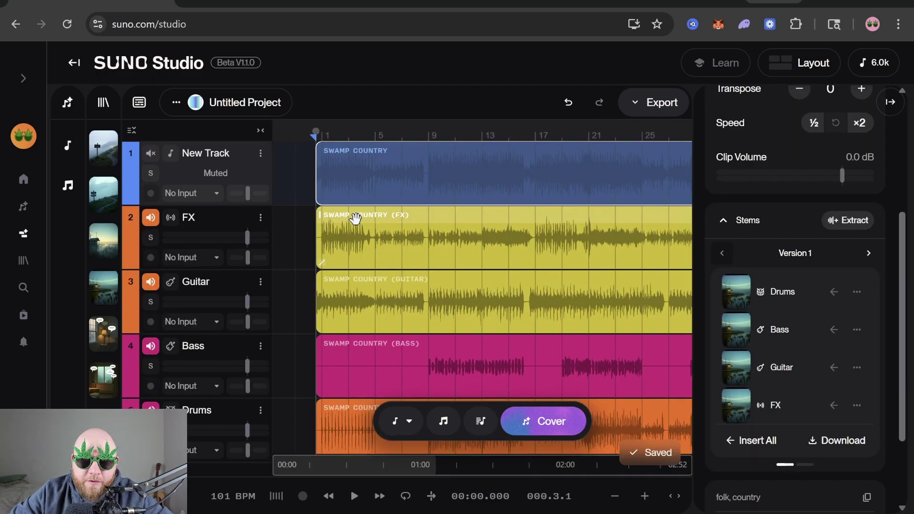
left_click(356, 219)
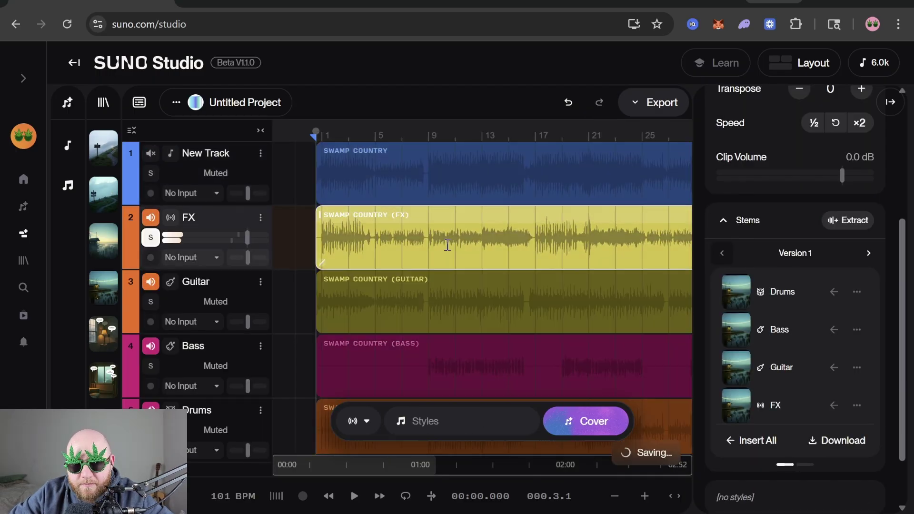
left_click_drag(157, 238, 138, 238)
Step: Pan the Drums track back and forth during playback, settling near centre at 4L
scroll(317, 265, "down", 2)
left_click_drag(244, 352, 247, 353)
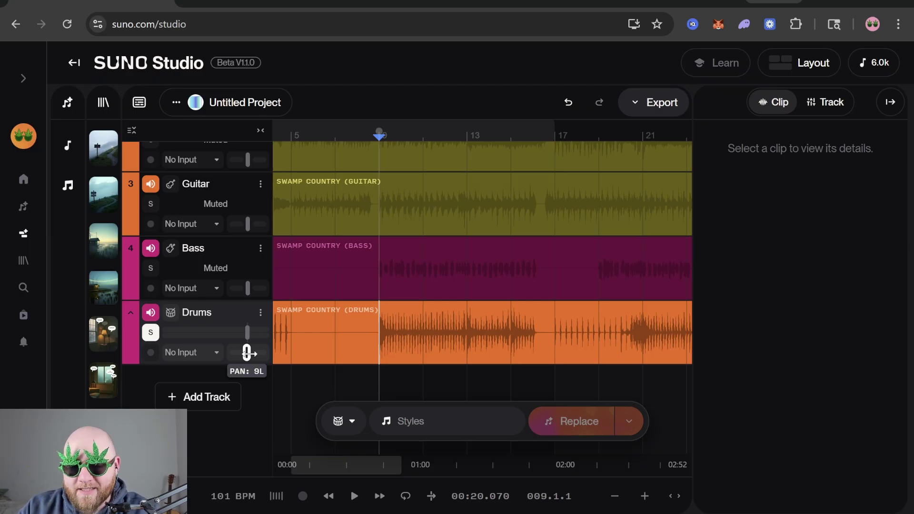
mouse_move(247, 352)
left_mouse_down()
mouse_move(229, 351)
mouse_move(264, 352)
left_mouse_up()
key("space")
key("space")
key("space")
key("space")
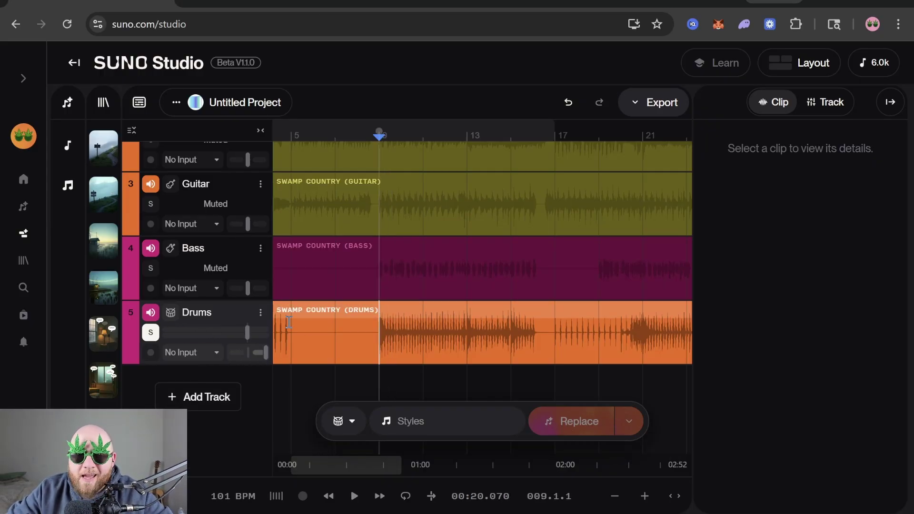
mouse_move(270, 352)
left_mouse_down()
mouse_move(257, 351)
mouse_move(279, 352)
left_mouse_up()
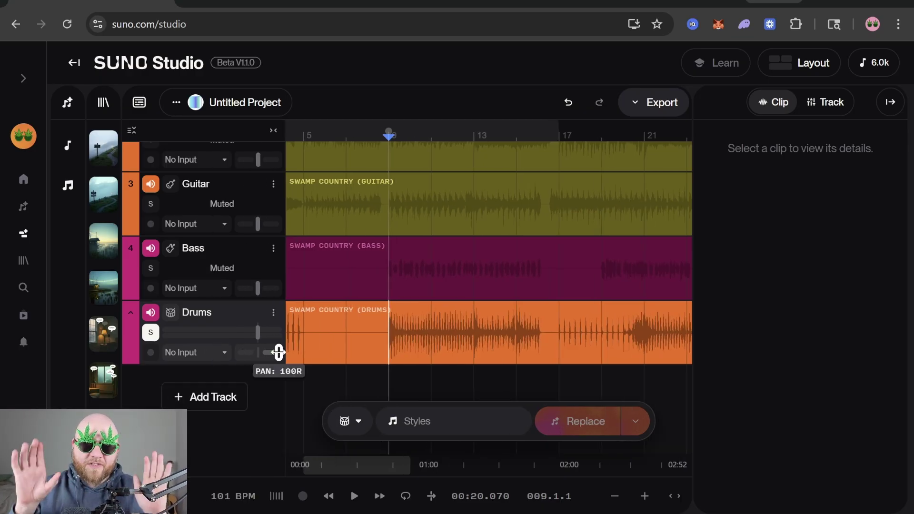
left_click_drag(279, 352, 265, 353)
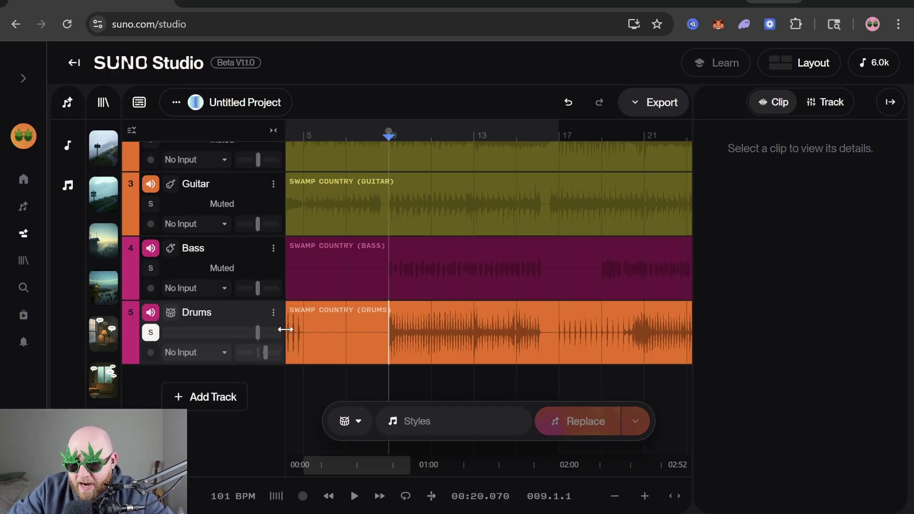
key("space")
left_click_drag(264, 353, 257, 352)
key("space")
key("space")
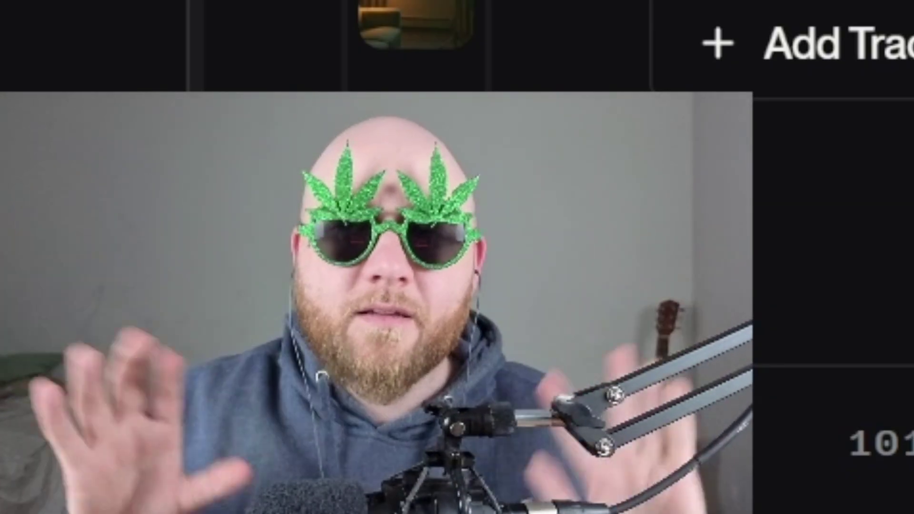
Step: Add a take lane to the Drums track from its options menu
left_click(273, 313)
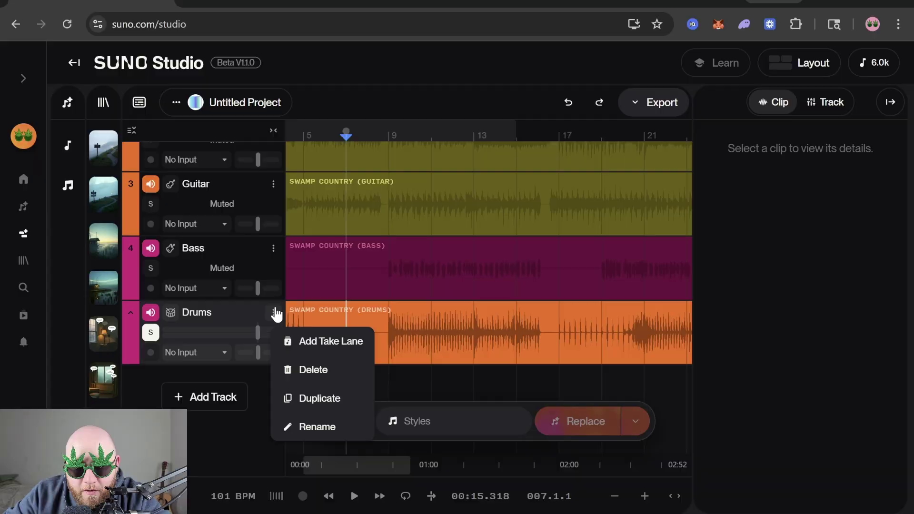
left_click(275, 314)
left_click(275, 316)
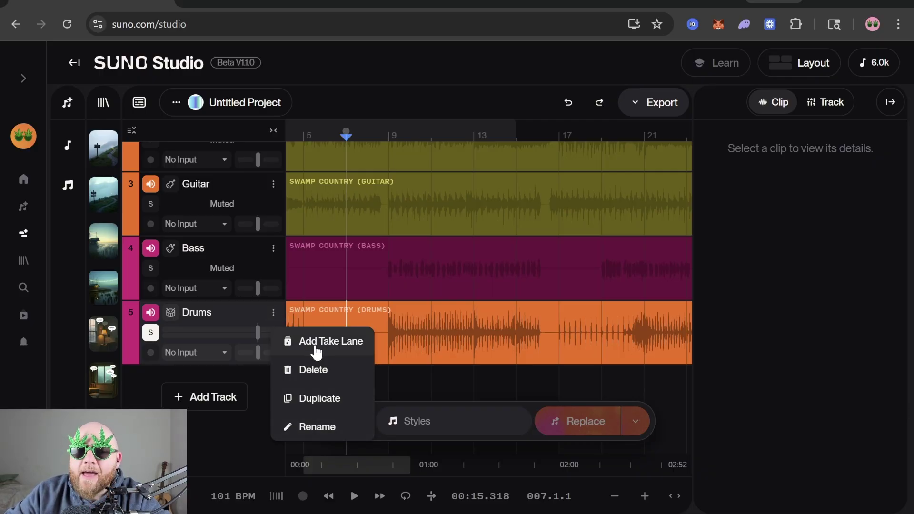
left_click(322, 347)
scroll(327, 292, "down", 2)
scroll(259, 307, "up", 2)
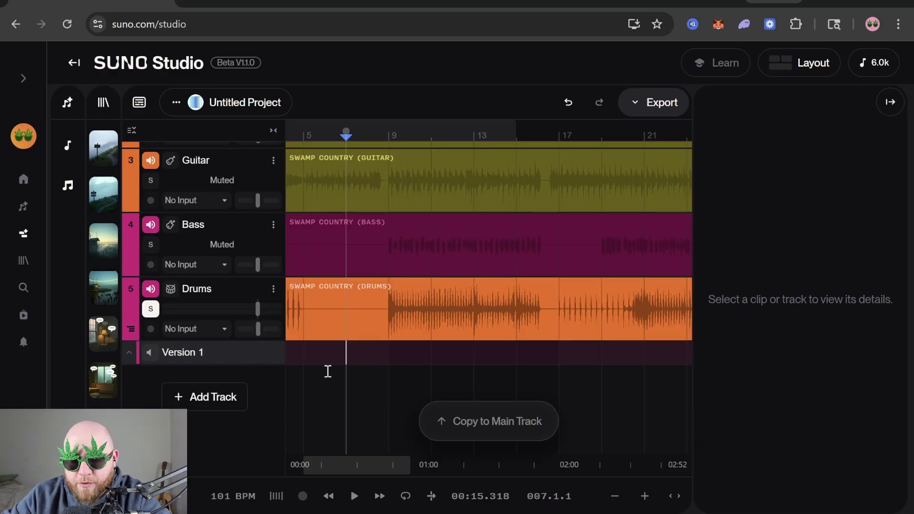
left_click(388, 305)
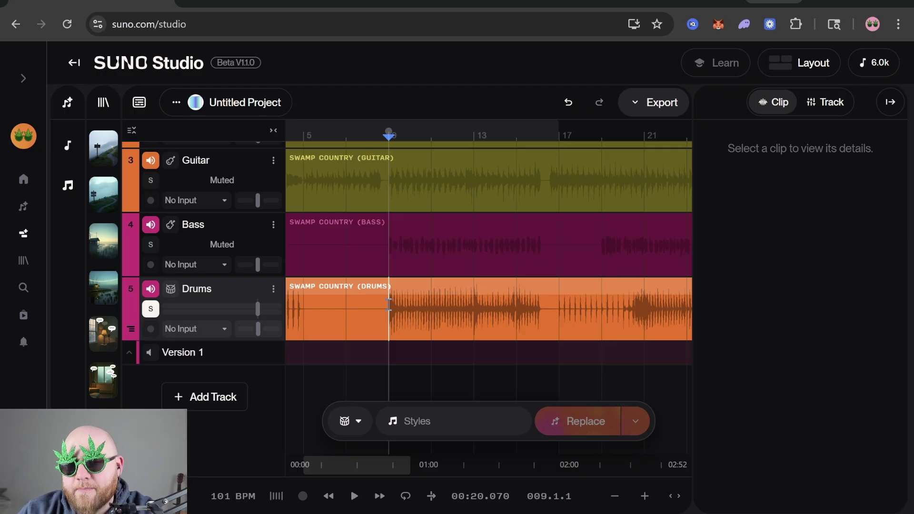
Step: Duplicate the Drums track, then choose Rename from its options menu
left_click(273, 289)
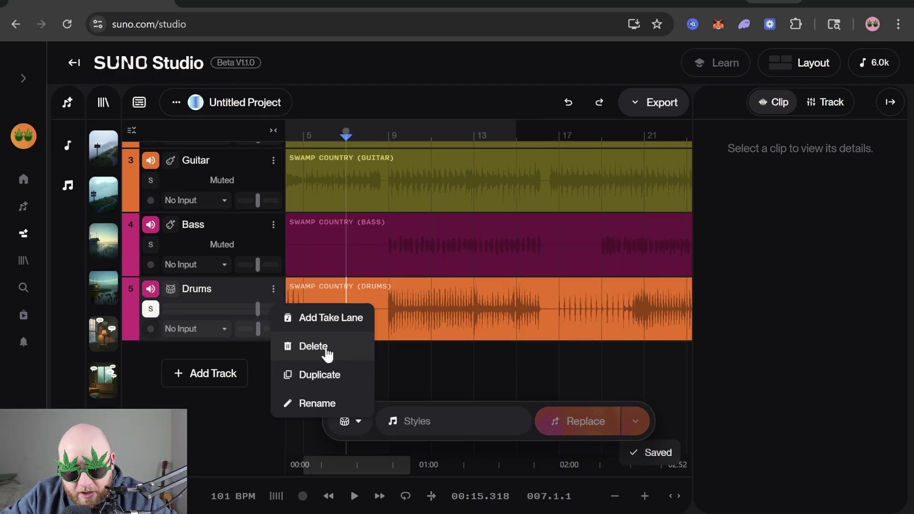
scroll(314, 348, "down", 1)
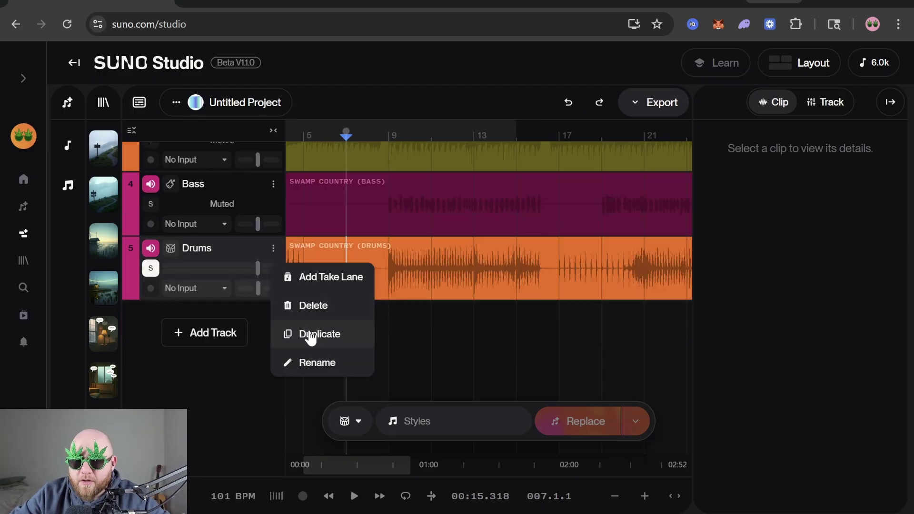
left_click(312, 336)
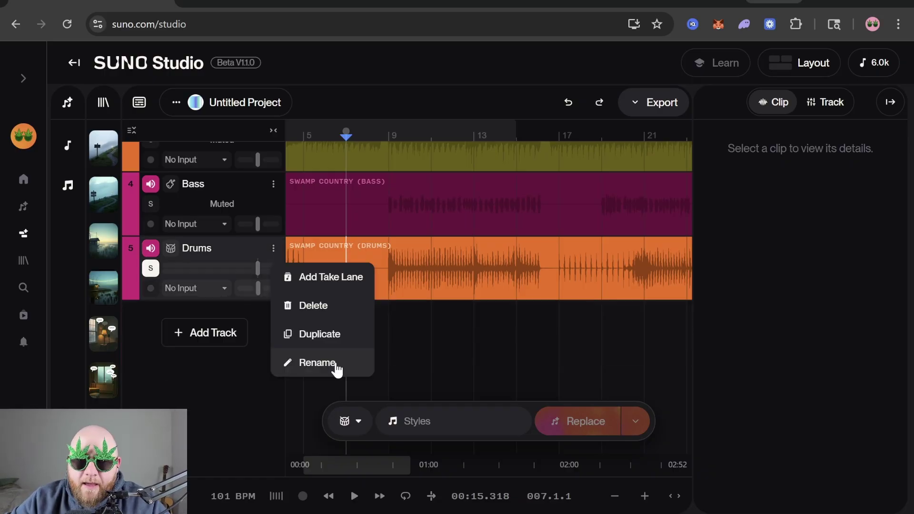
left_click(337, 368)
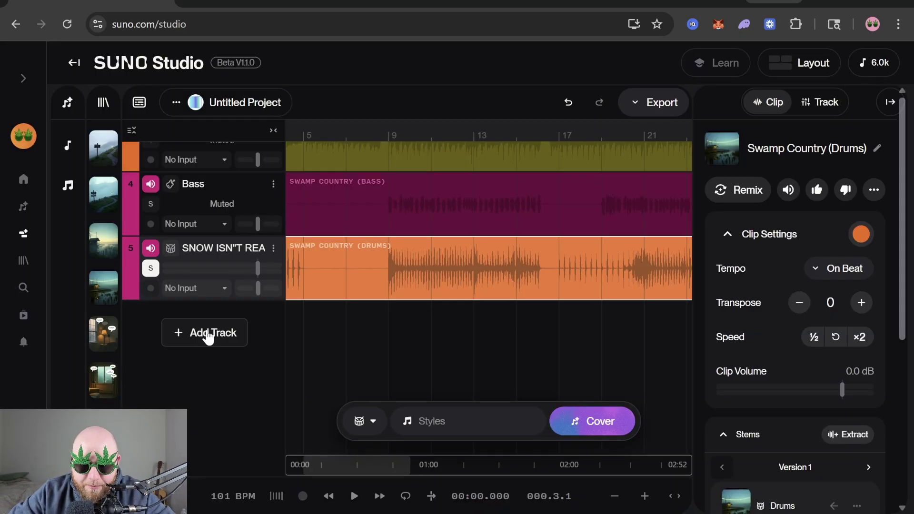
left_click(208, 334)
left_click(293, 470)
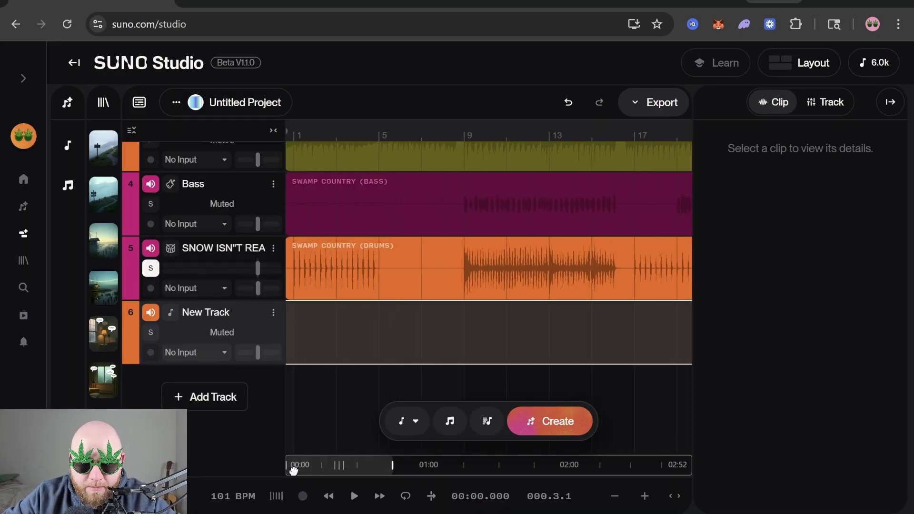
key("ctrl+z")
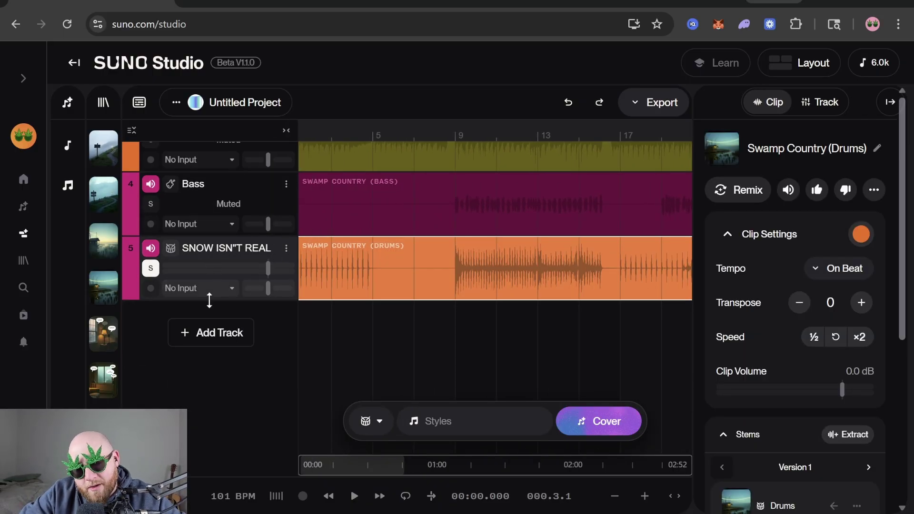
left_click(203, 338)
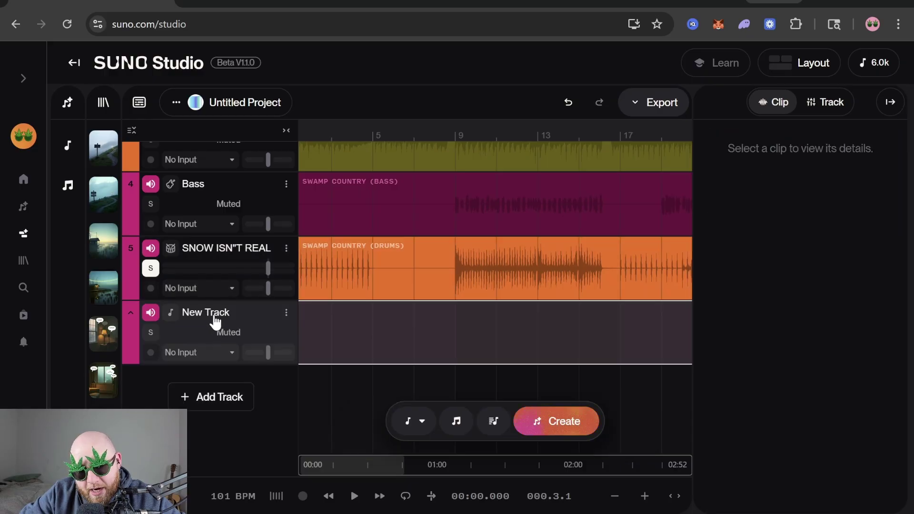
left_click(200, 358)
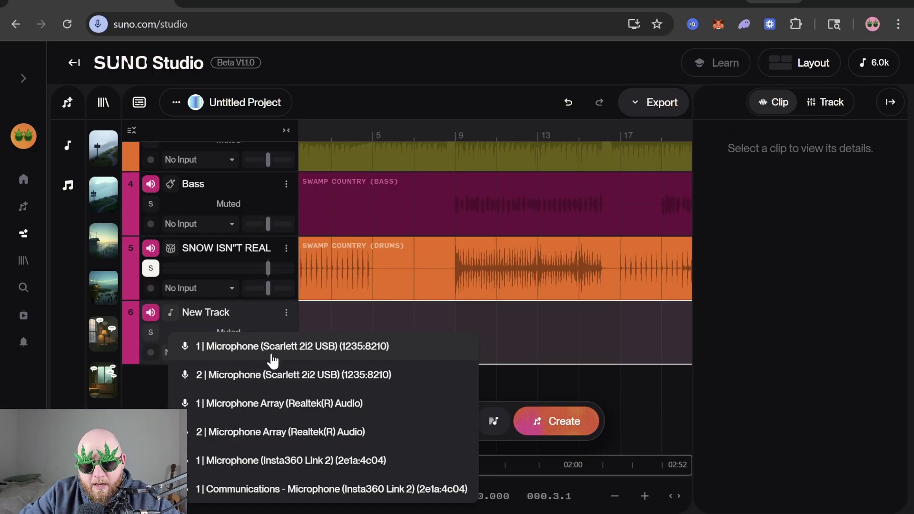
left_click(269, 348)
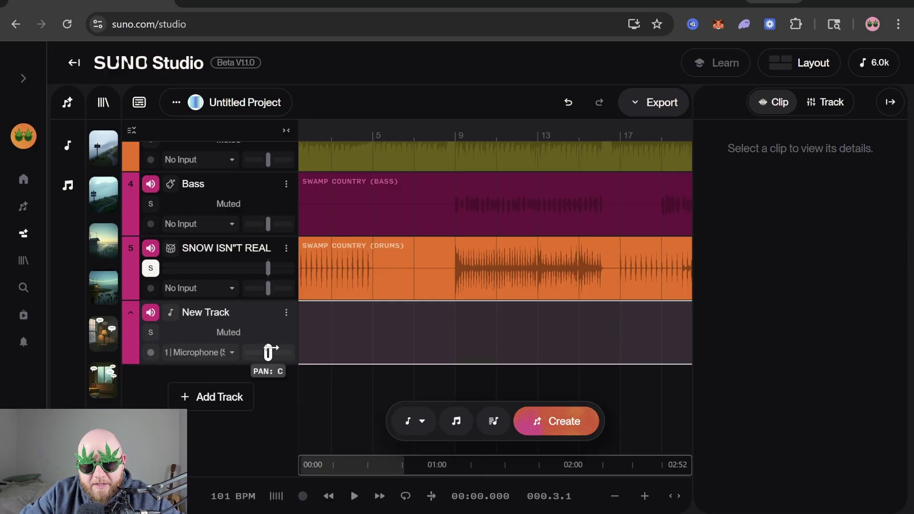
left_click(150, 353)
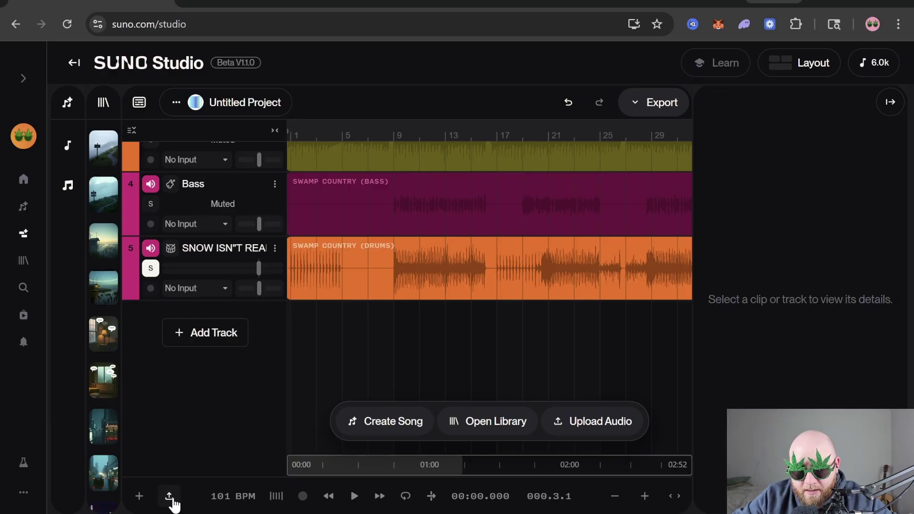
Step: Cancel the audio upload and bring up the Tempo popup showing Follow Track at 101 BPM
left_click(169, 498)
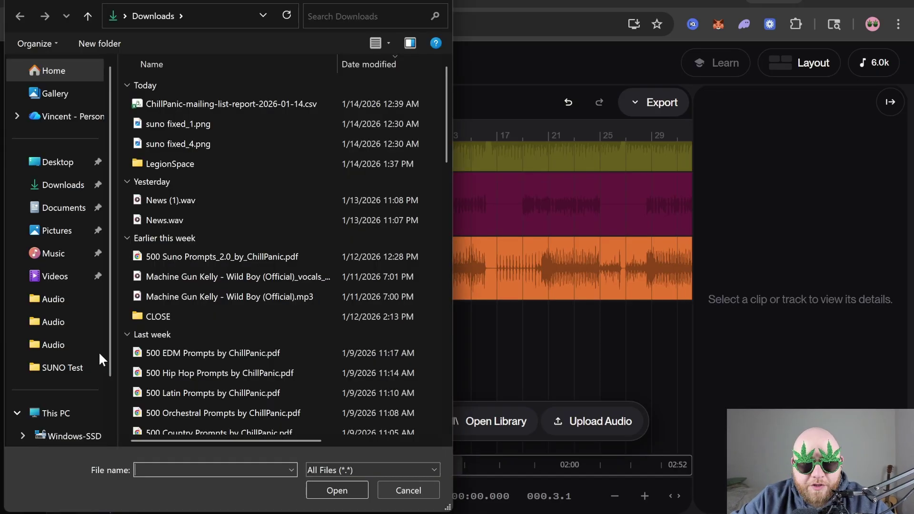
left_click(401, 491)
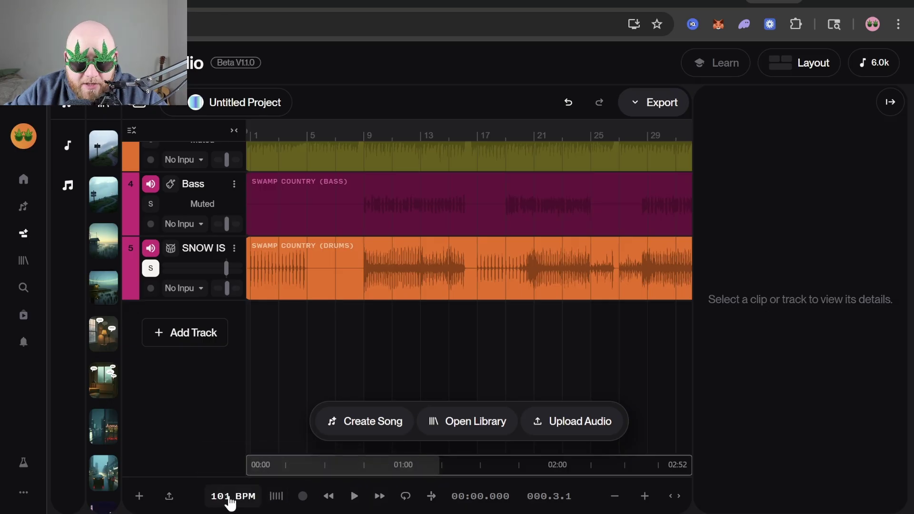
left_click(229, 498)
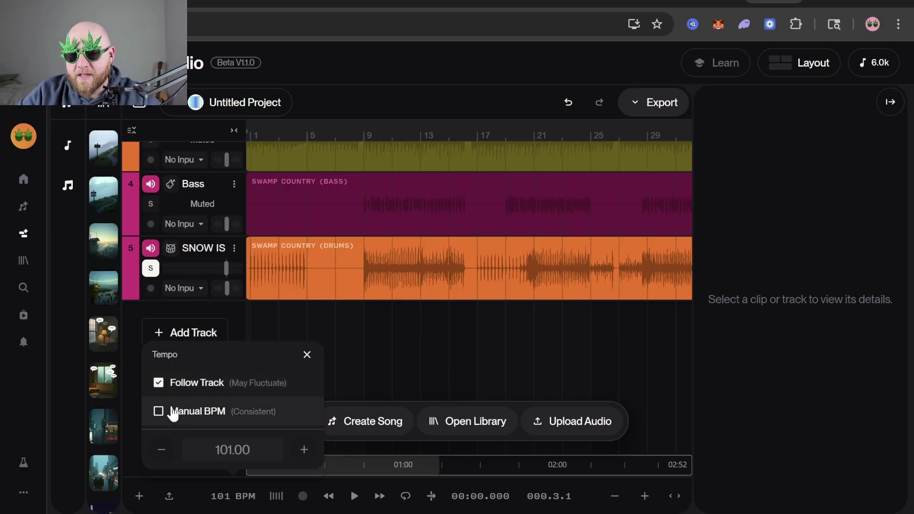
Step: Switch the project tempo to Manual BPM and set it to 80 BPM
left_click(173, 415)
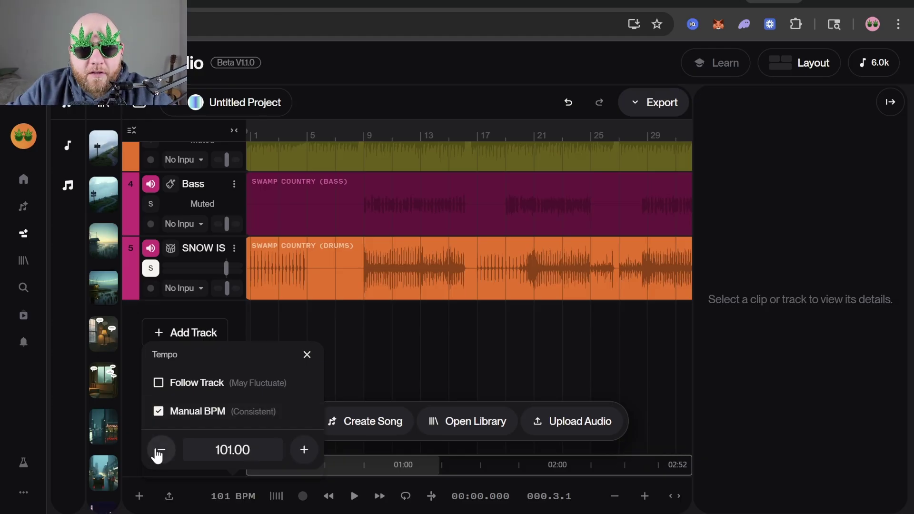
left_click(160, 451)
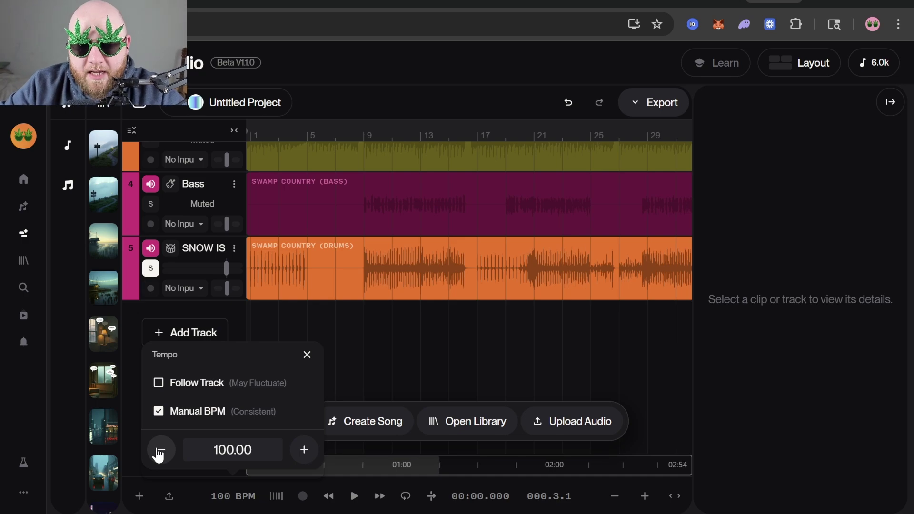
left_click(310, 452)
triple_click(309, 452)
triple_click(309, 453)
triple_click(309, 452)
double_click(253, 451)
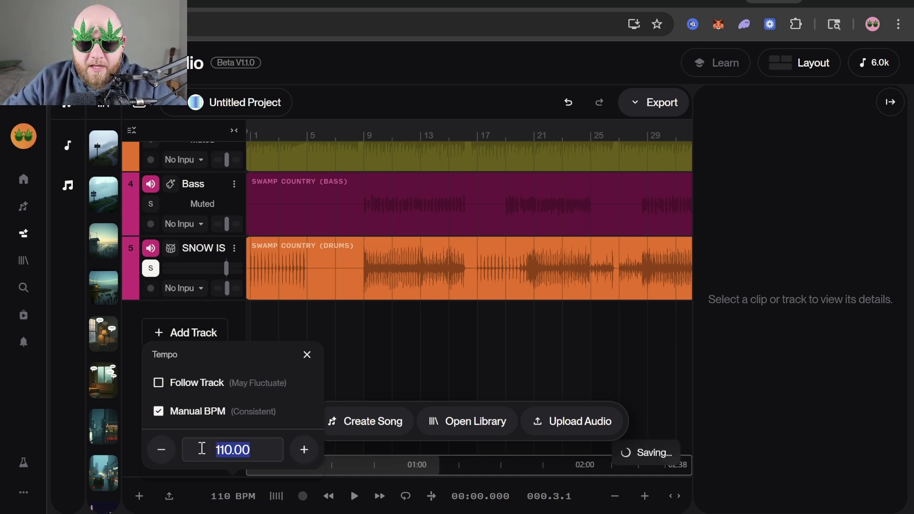
type("80")
left_click(233, 495)
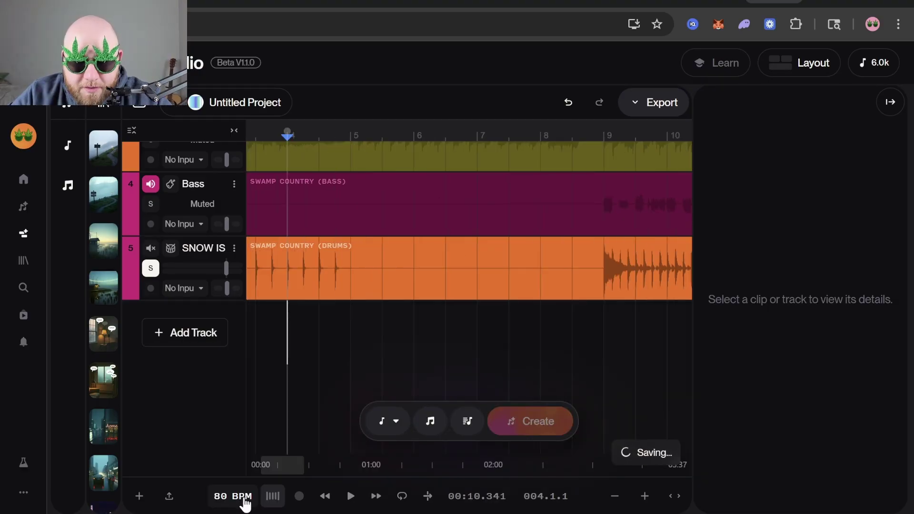
Step: Turn on the metronome, play briefly from bar 5, and zoom the page out to 90%
left_click(273, 497)
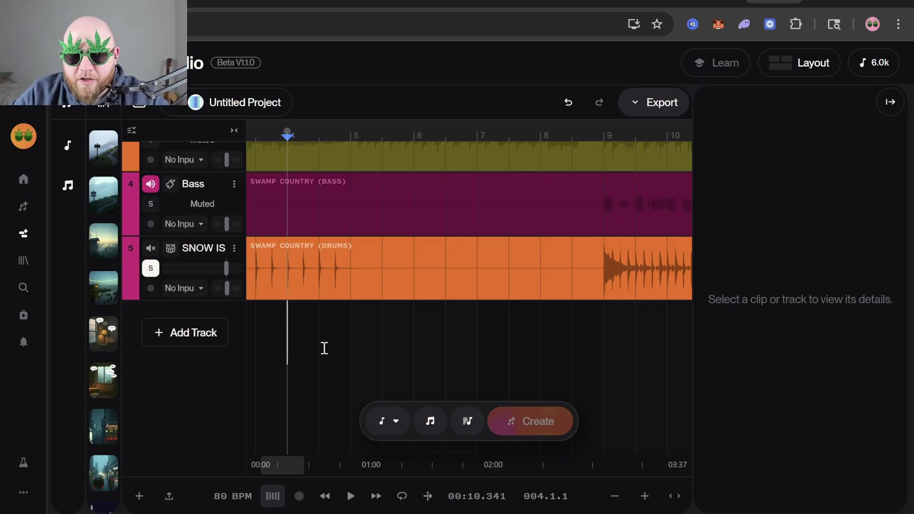
double_click(382, 312)
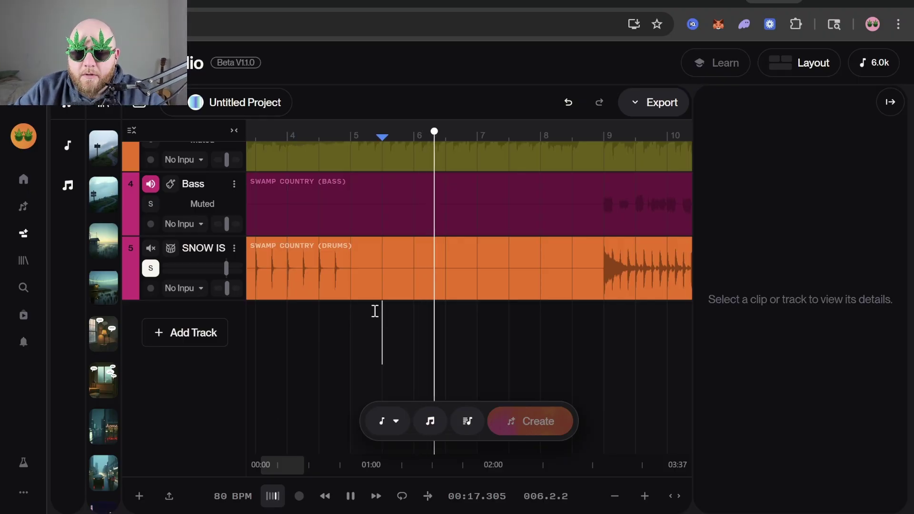
key("space")
key("ctrl+minus")
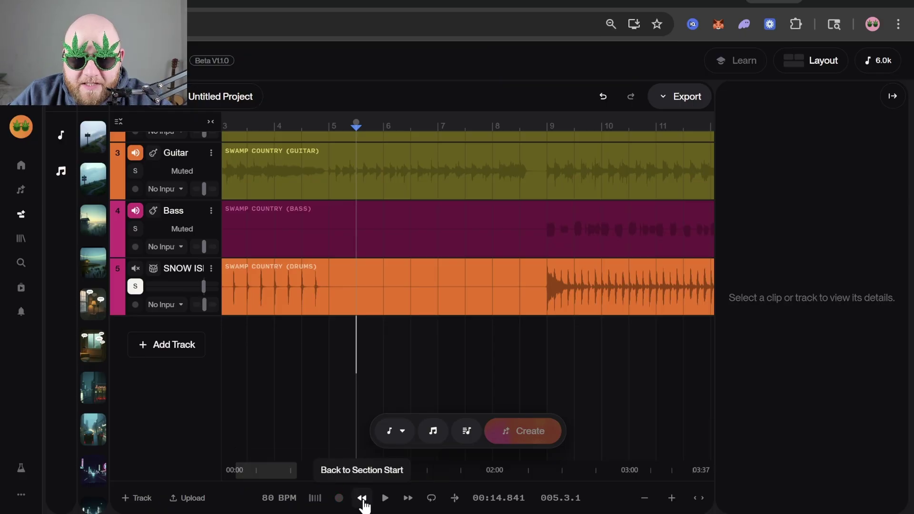
Step: Jump to the section at bar 9 and preview playback from there
left_click(363, 498)
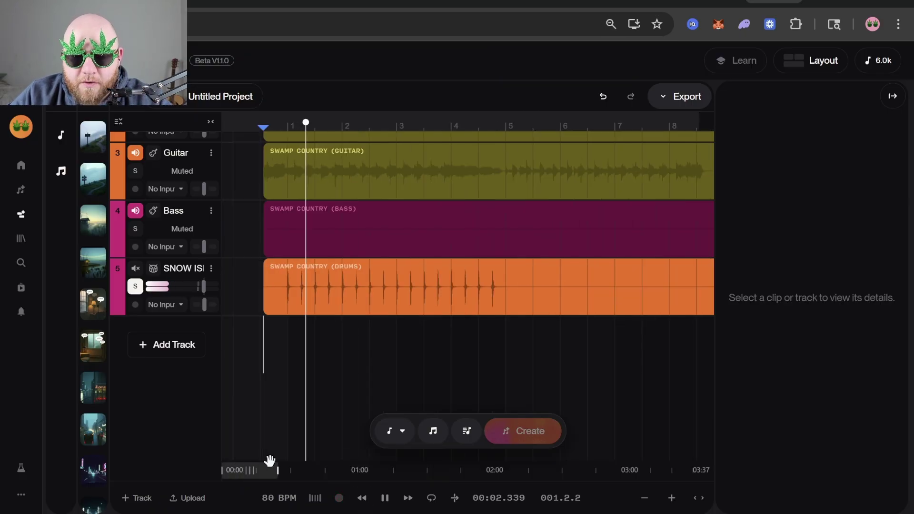
left_click(412, 501)
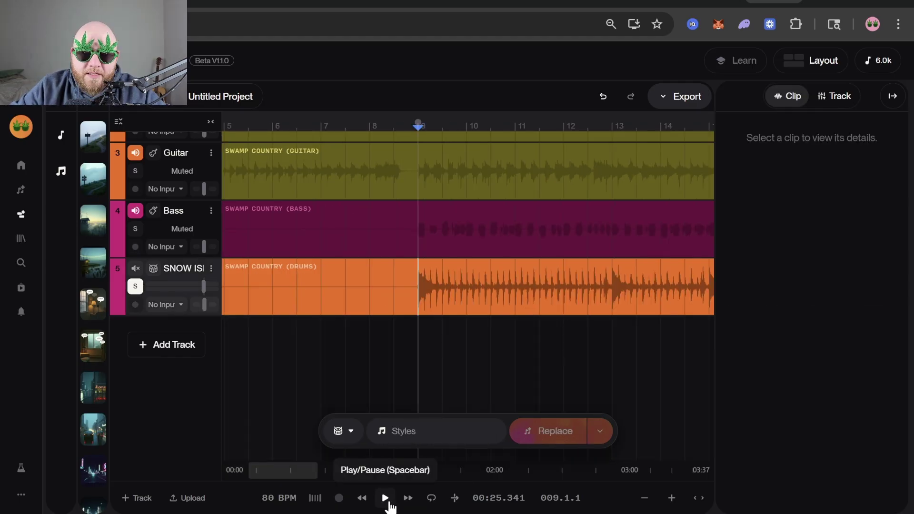
left_click(385, 499)
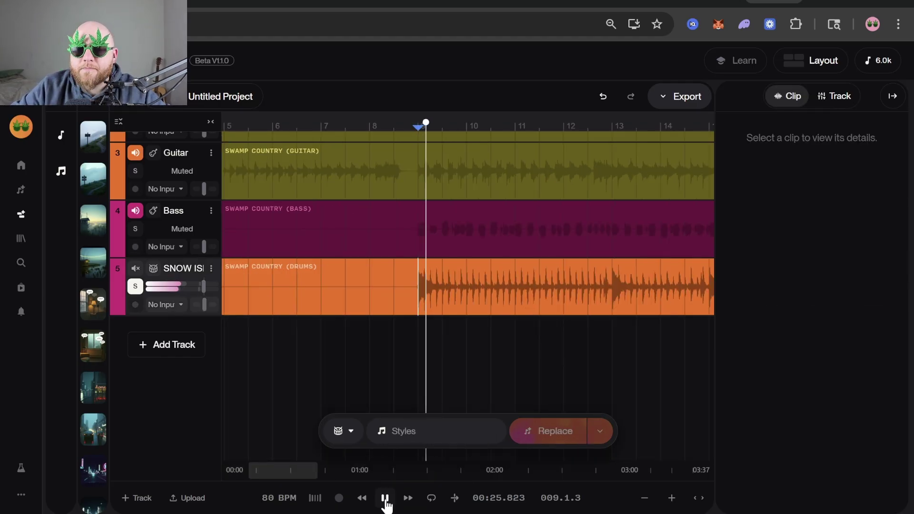
left_click(392, 500)
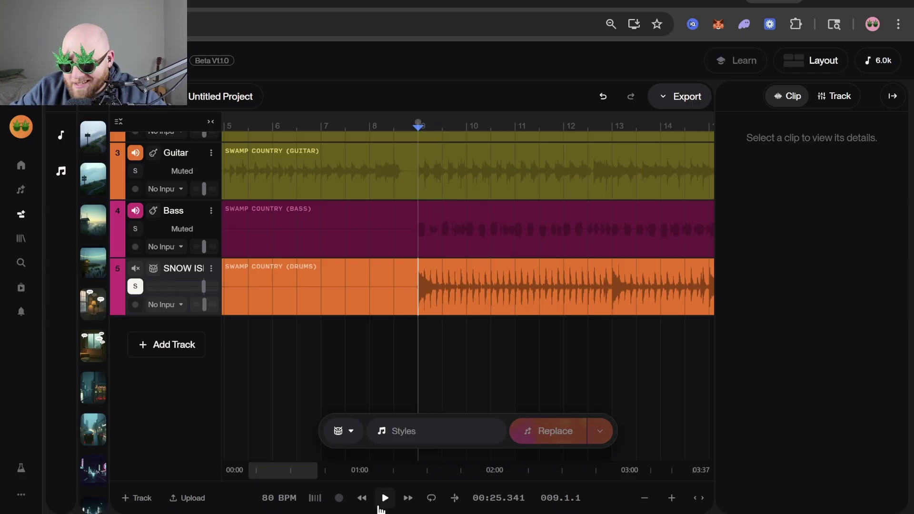
key("space")
key("space")
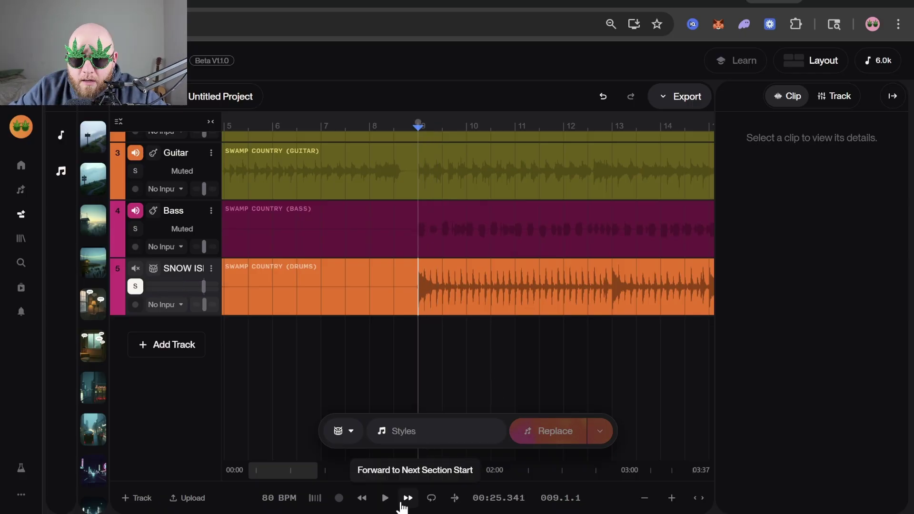
Step: Loop bars 8 to 10, play the loop, then turn looping off
left_click(430, 499)
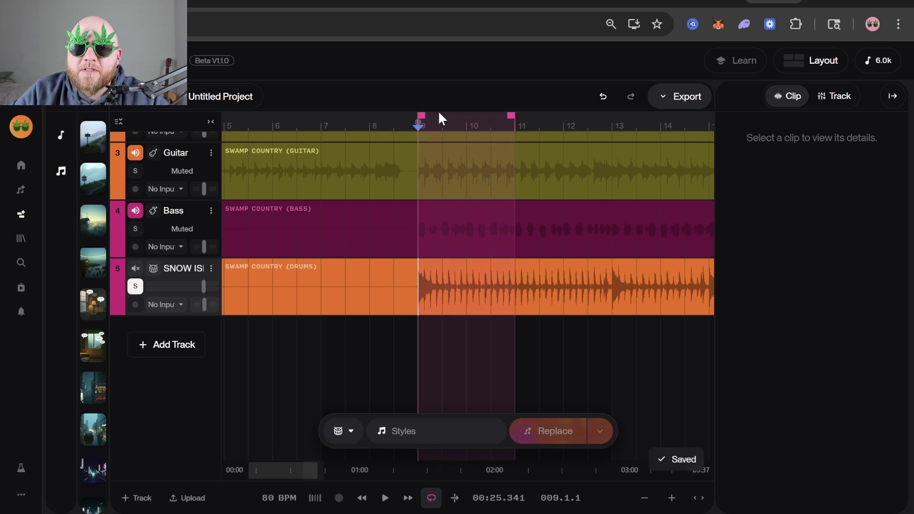
left_click(511, 116)
left_click_drag(510, 116, 464, 156)
left_click_drag(420, 117, 420, 142)
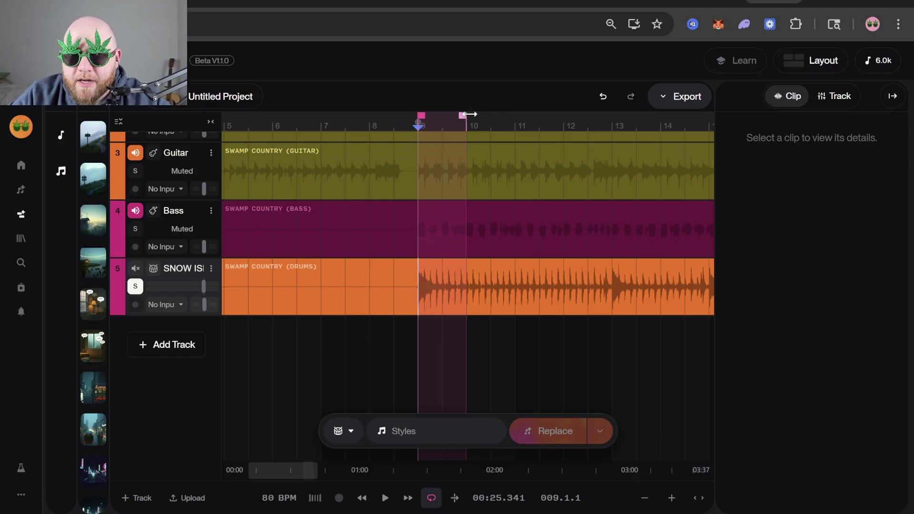
key("space")
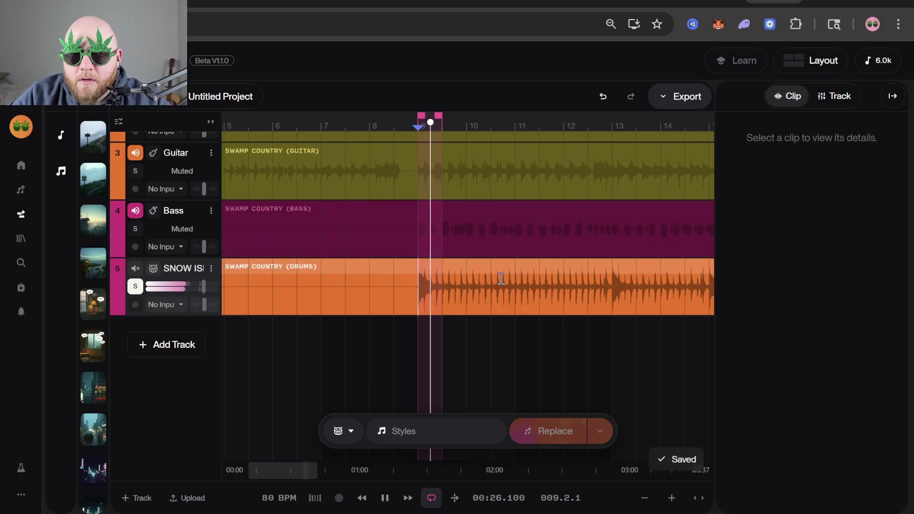
key("space")
left_click(431, 498)
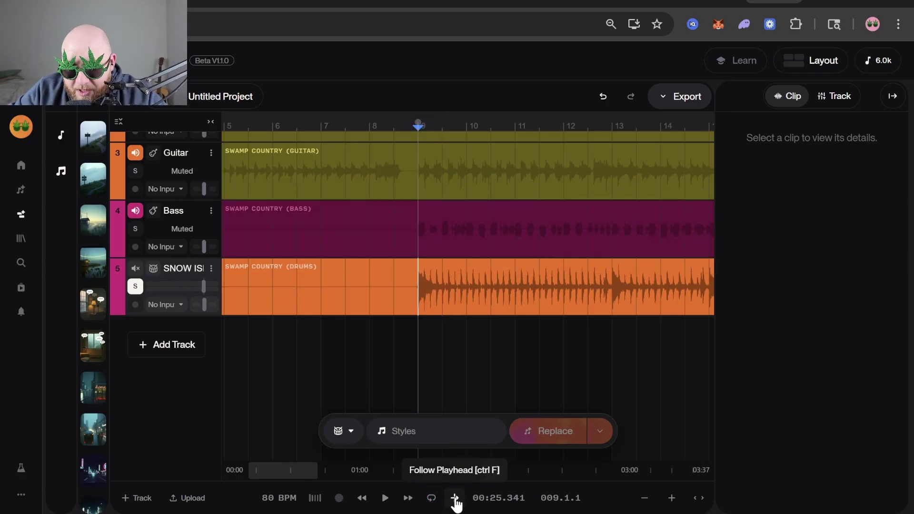
Step: Unsolo the Drums track, play from bar 3 to check, and return the playhead to bar 9
left_click_drag(317, 471, 282, 470)
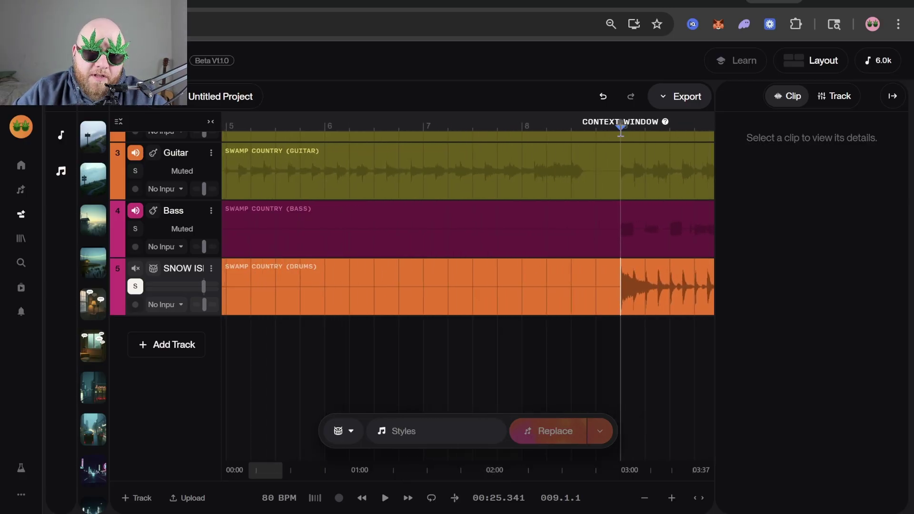
left_click(397, 346)
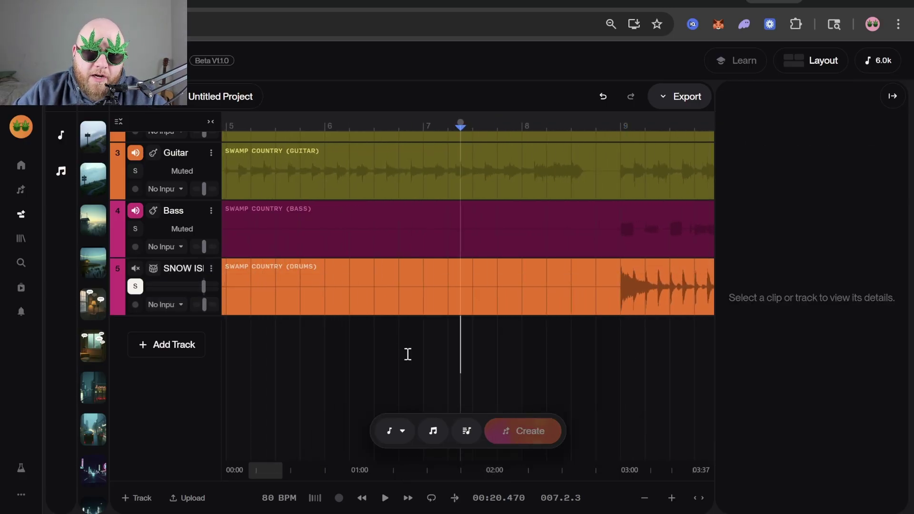
scroll(131, 407, "up", 3)
left_click(136, 391)
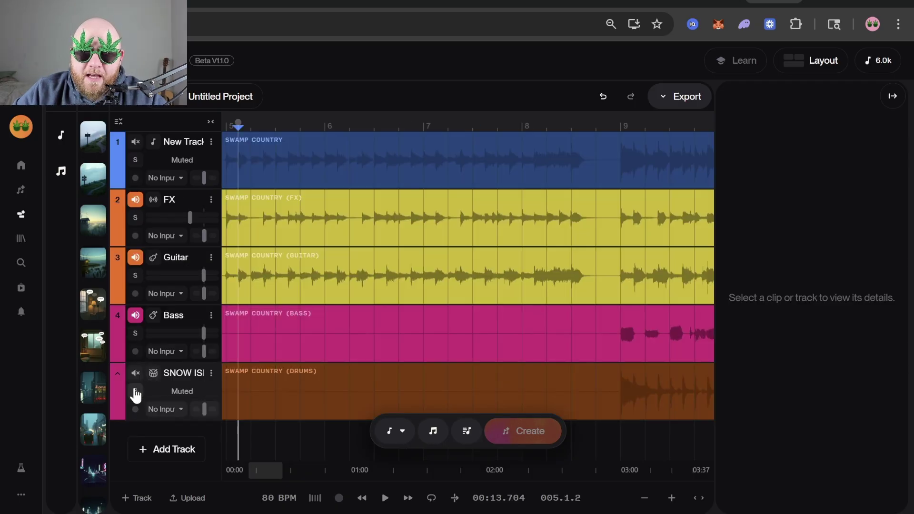
scroll(361, 284, "down", 3)
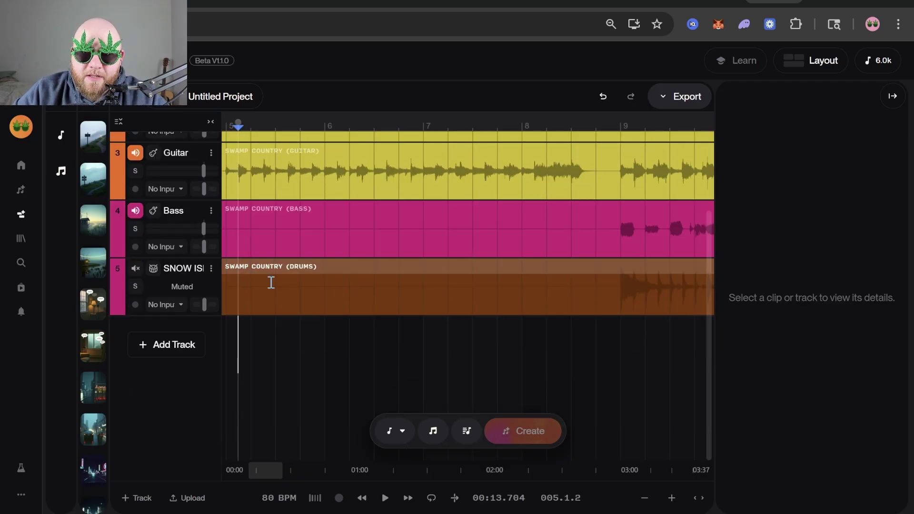
scroll(269, 281, "up", 3)
left_click(658, 376)
key("space")
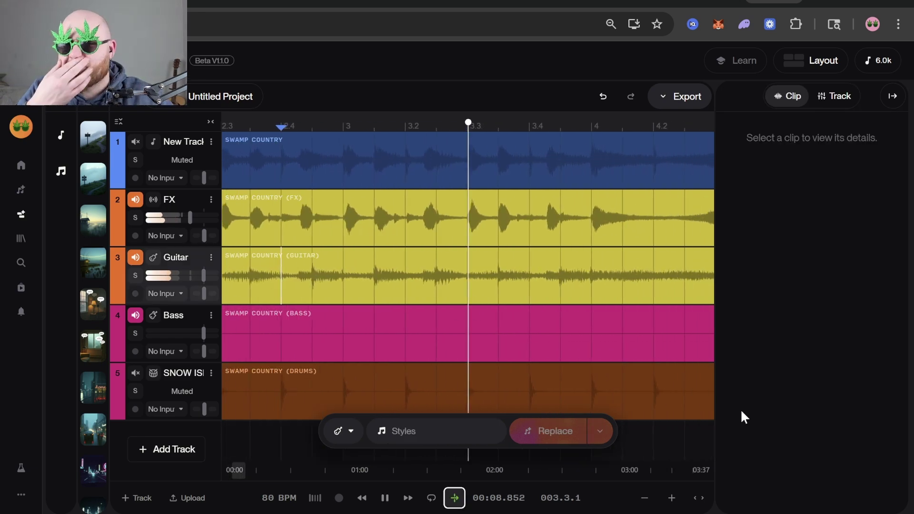
key("space")
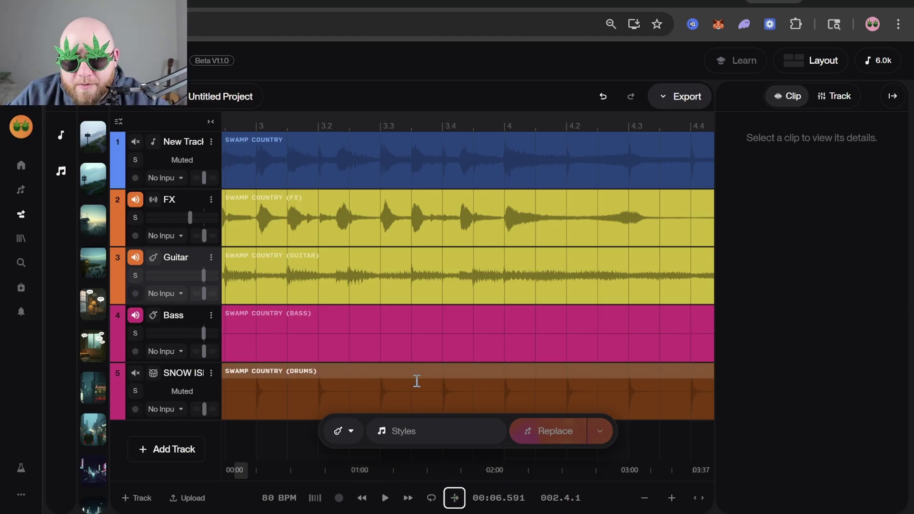
left_click(585, 501)
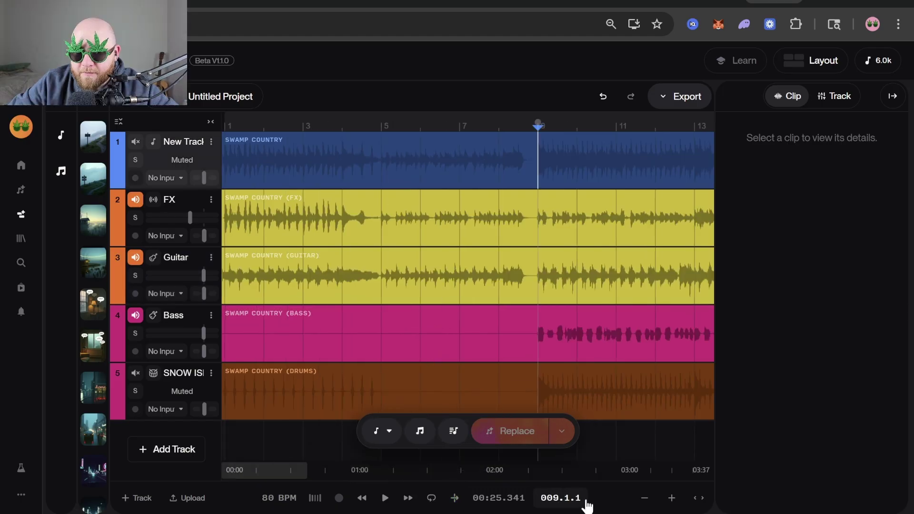
Step: Fit the whole song on the timeline and place the playhead at 01:10.807 in the FX track
left_click(644, 498)
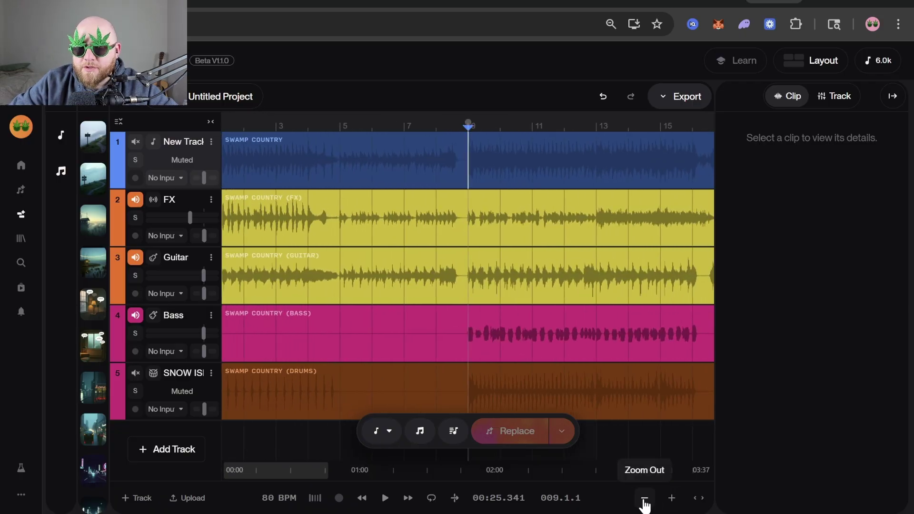
left_click(645, 499)
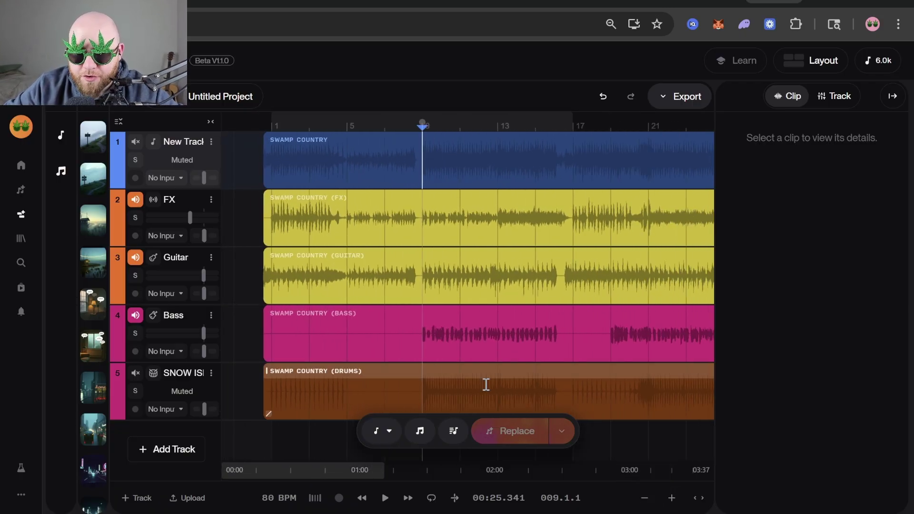
scroll(445, 323, "down", 3)
scroll(378, 313, "down", 5)
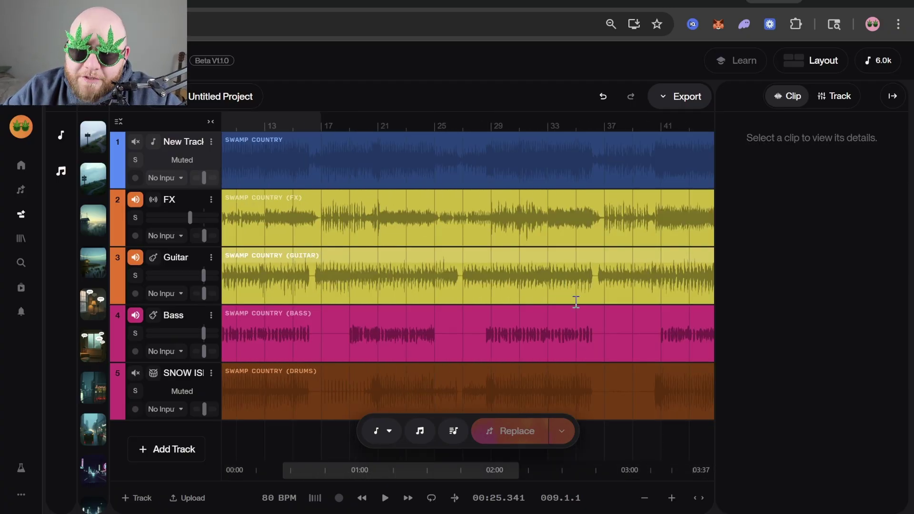
left_click(702, 501)
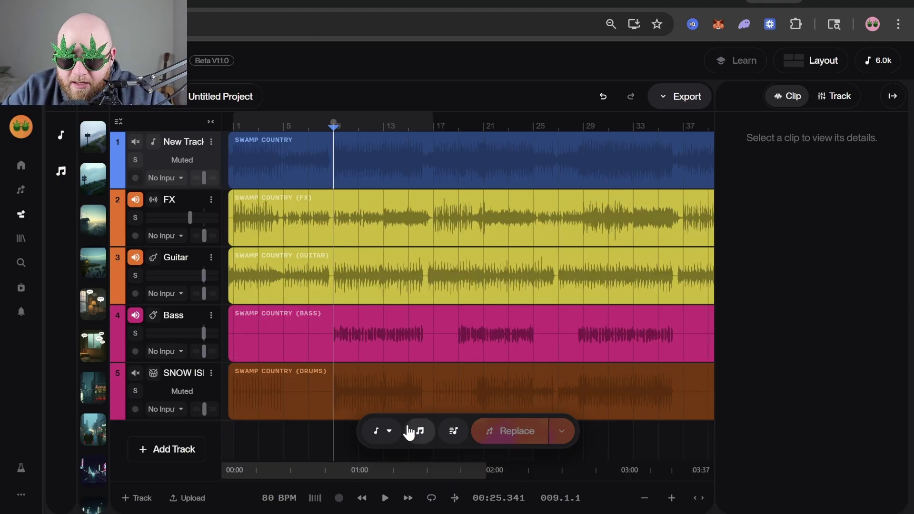
left_click(449, 128)
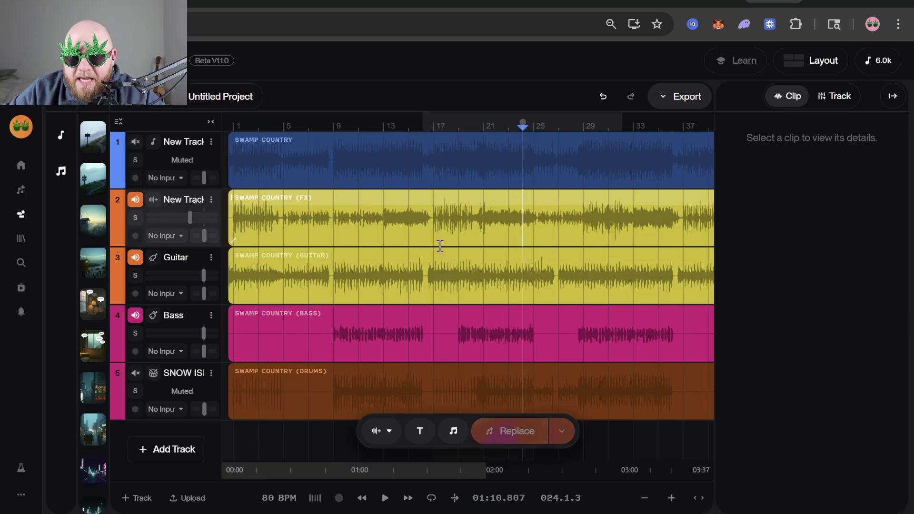
left_click(199, 100)
left_click(219, 101)
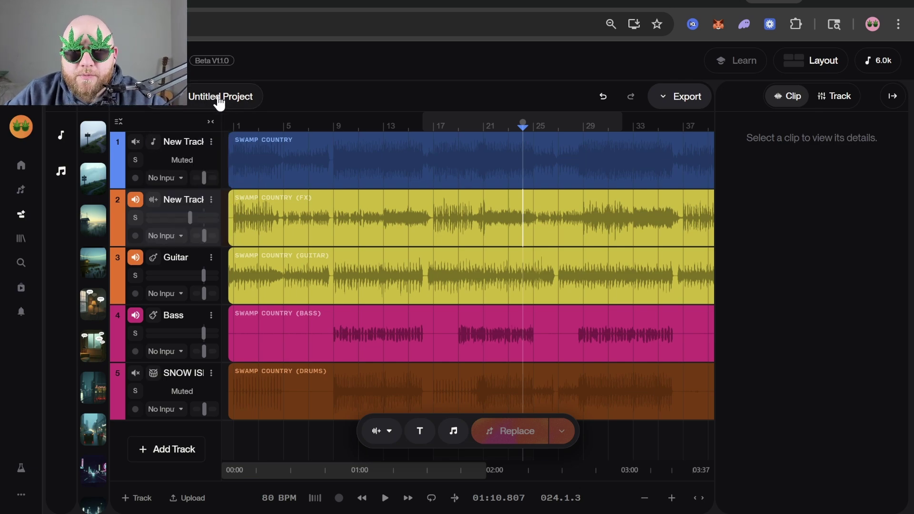
left_click(225, 101)
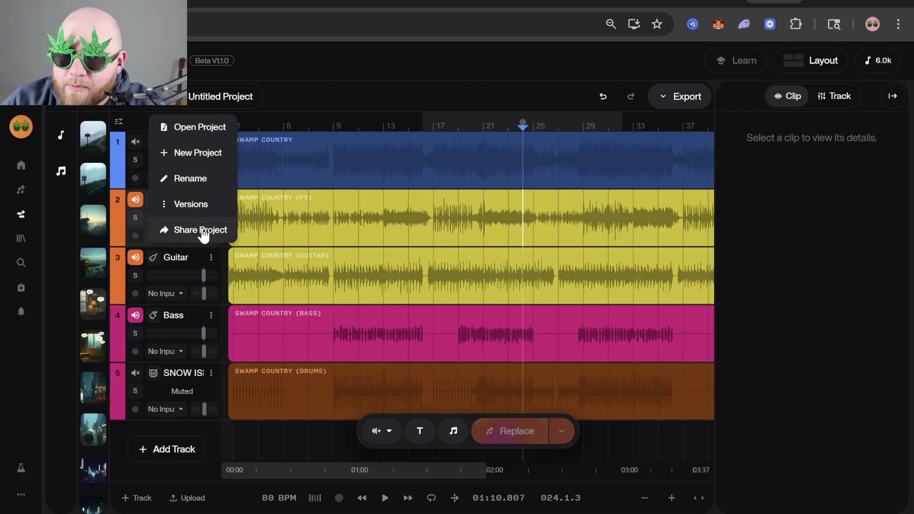
left_click(197, 205)
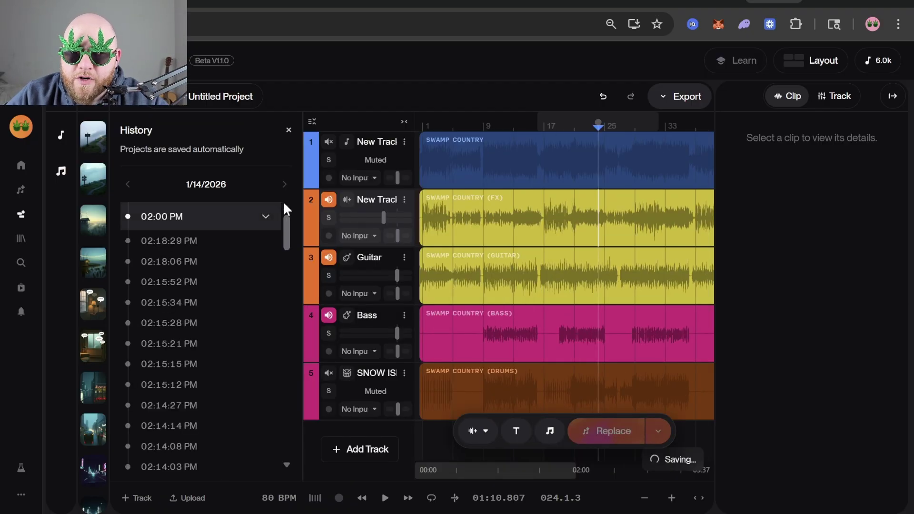
scroll(196, 259, "down", 10)
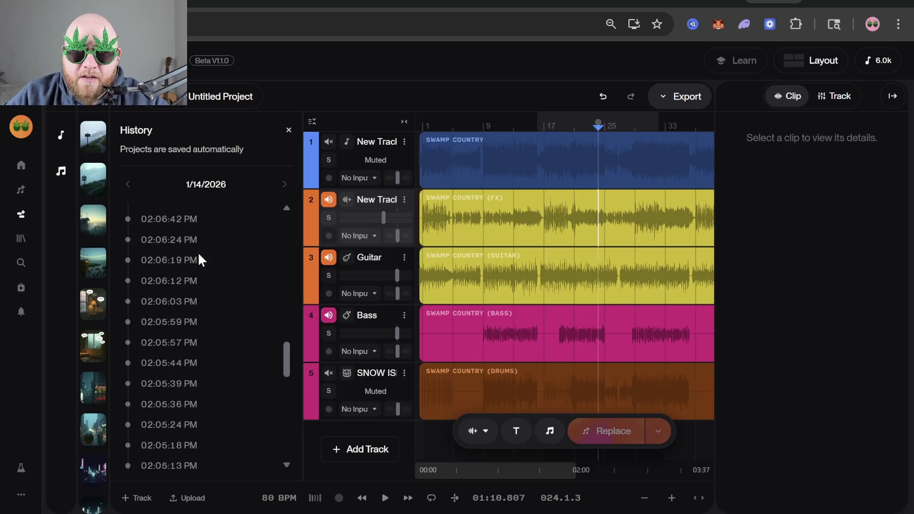
left_click(220, 97)
left_click(202, 135)
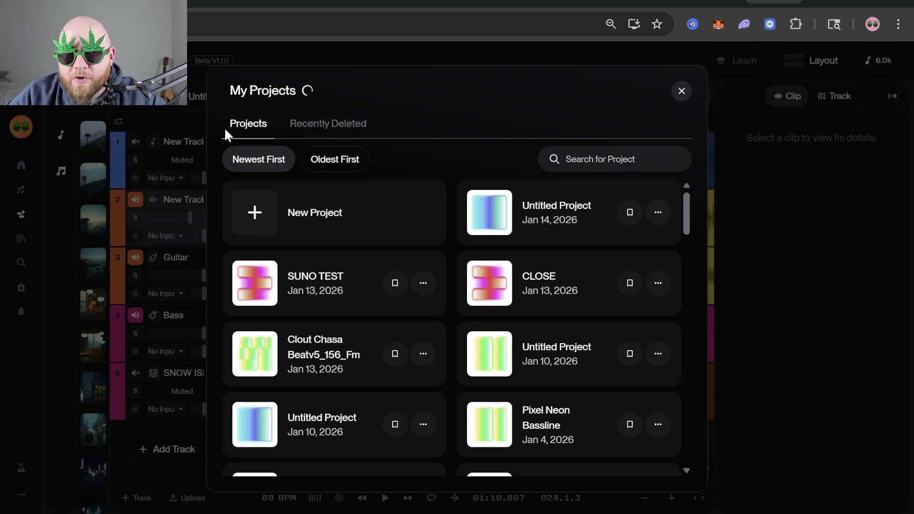
scroll(524, 200, "down", 5)
scroll(534, 224, "down", 10)
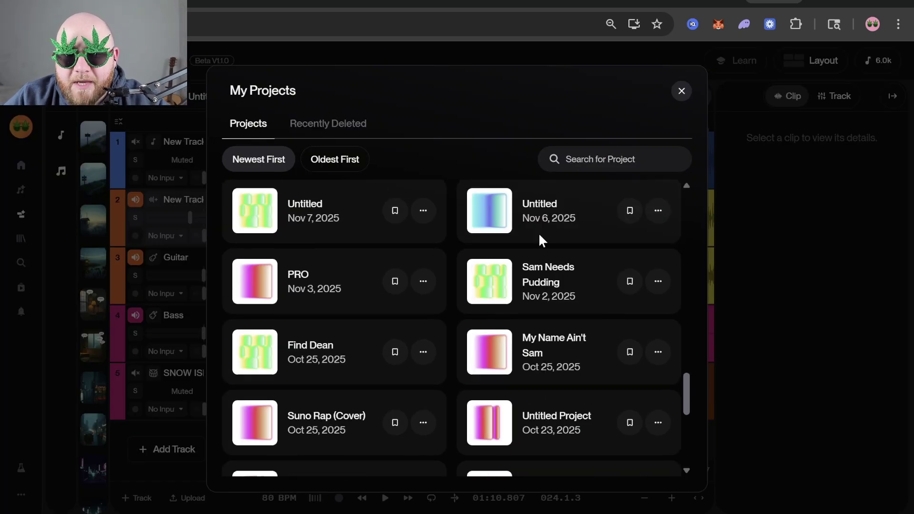
scroll(506, 271, "up", 5)
scroll(466, 275, "up", 10)
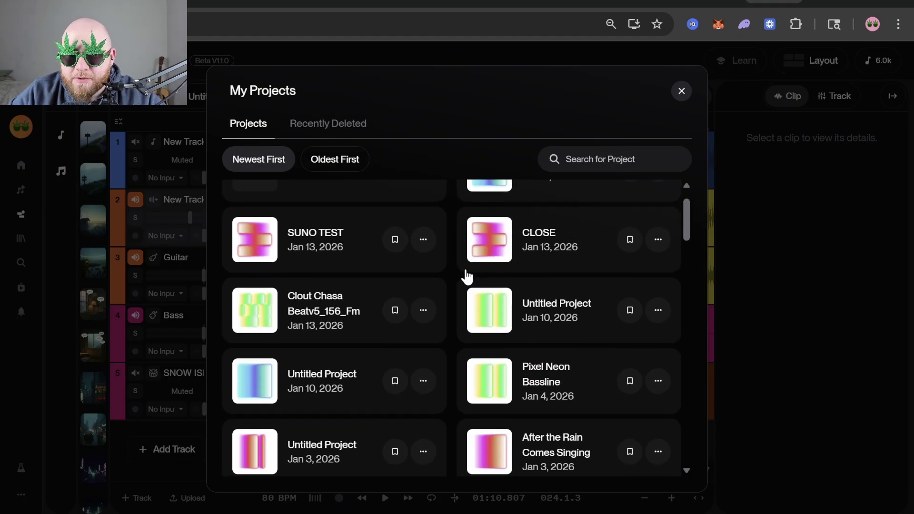
scroll(353, 261, "down", 8)
scroll(366, 259, "up", 8)
left_click(732, 123)
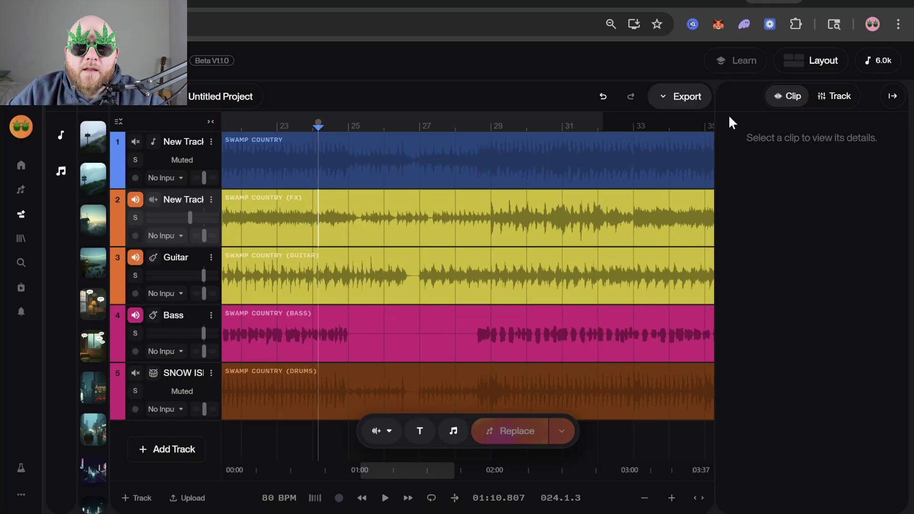
Step: Check the Export dropdown options and save the project with Ctrl+S
left_click(676, 100)
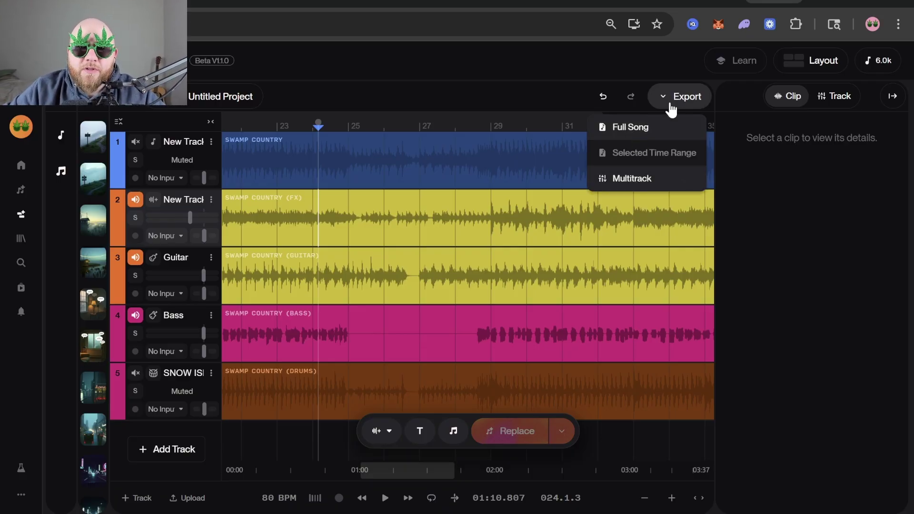
left_click(318, 220)
scroll(267, 214, "down", 5)
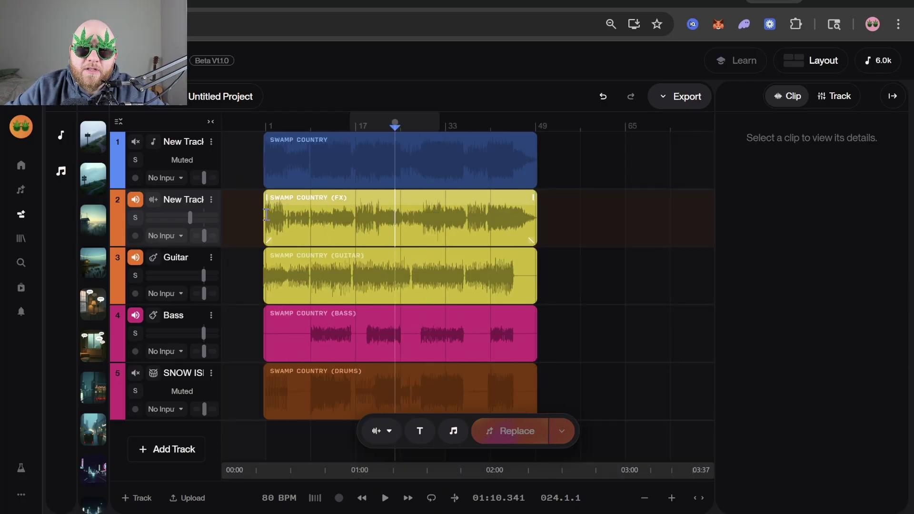
scroll(412, 206, "up", 5)
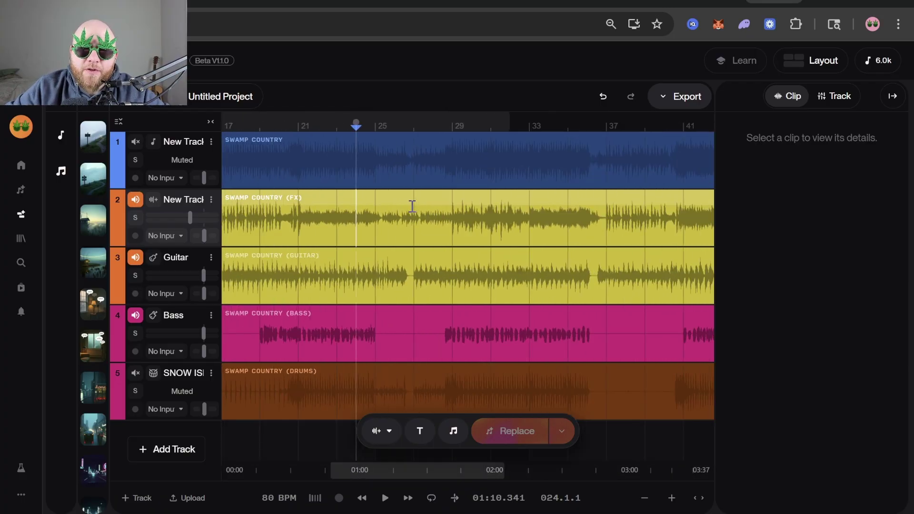
scroll(401, 208, "down", 1)
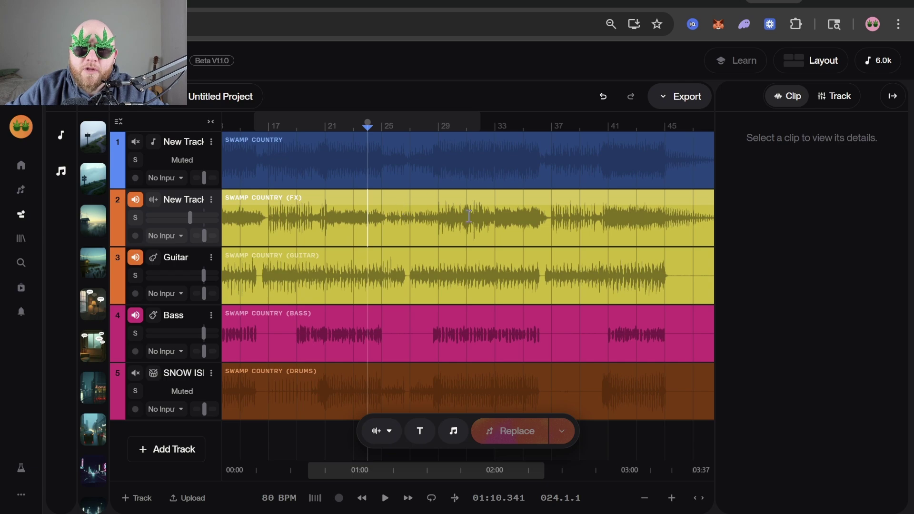
key("ctrl+s")
scroll(388, 244, "down", 2)
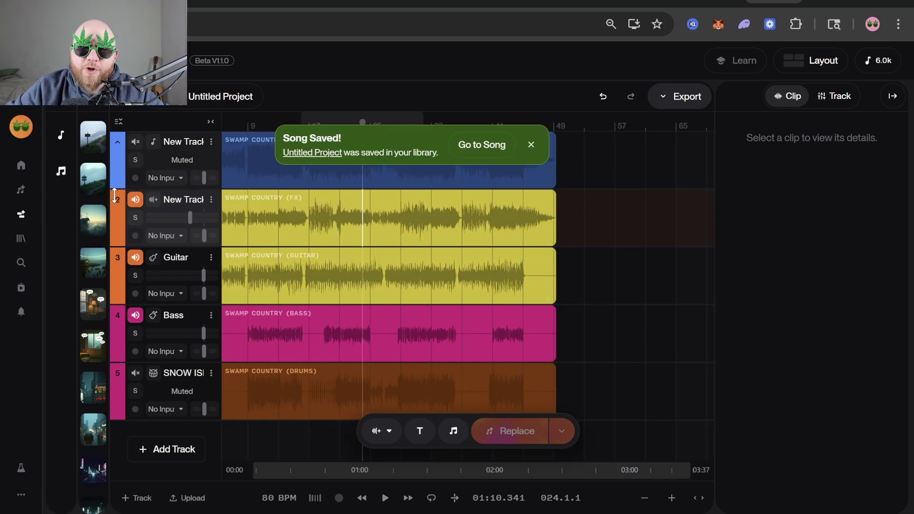
Step: Mark bars 25–29 of the FX clip as a range, review exporting it, then bring up project options
left_click(682, 100)
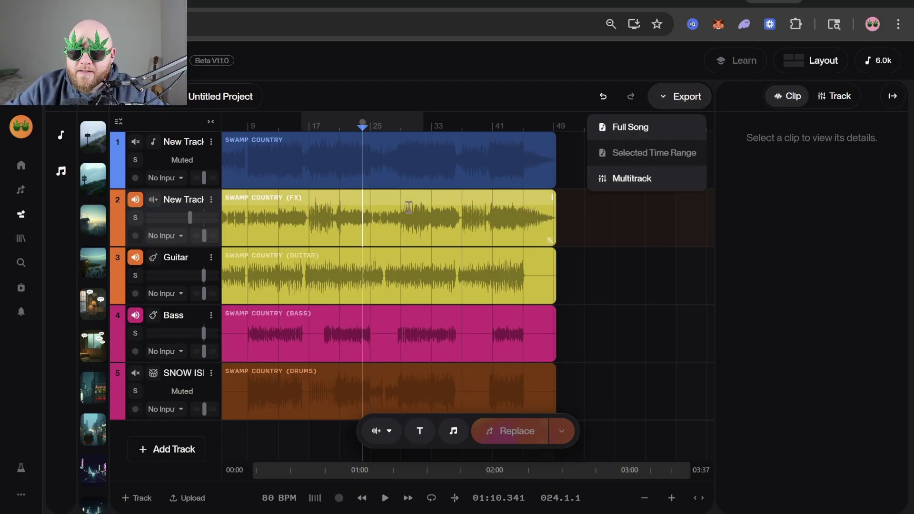
left_click(356, 204)
scroll(247, 205, "down", 2)
scroll(240, 270, "up", 2)
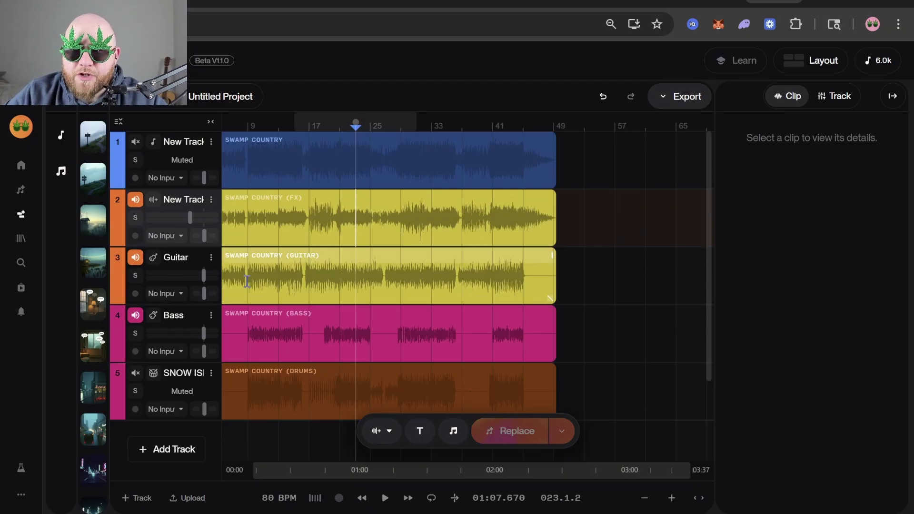
left_click(694, 98)
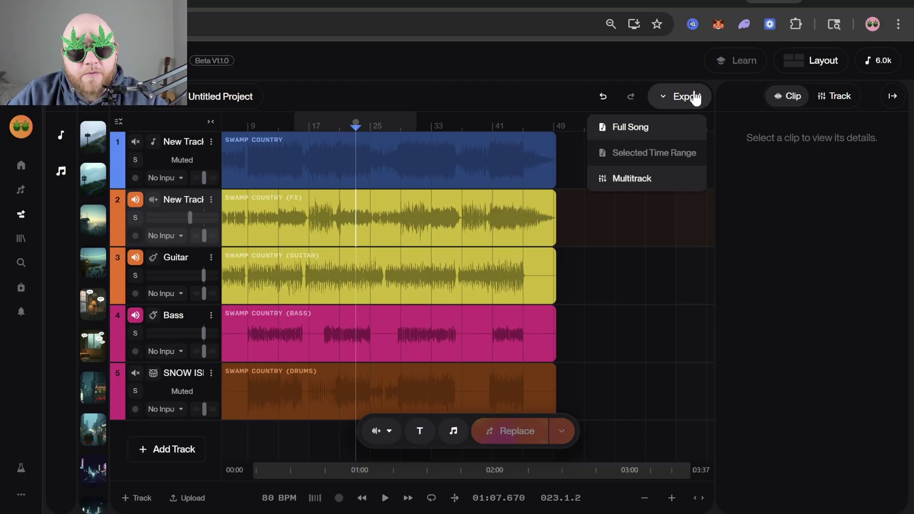
left_click(357, 215)
left_click(369, 212)
left_click_drag(370, 212, 402, 212)
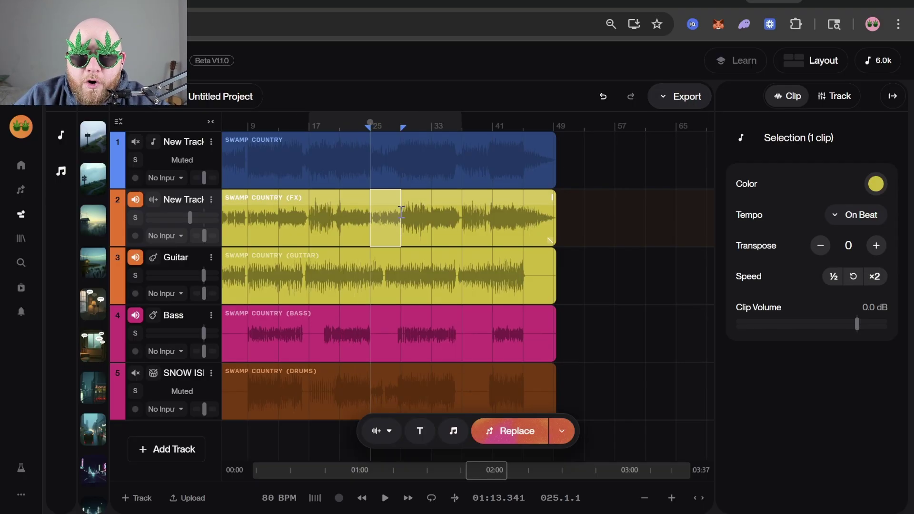
left_click(679, 96)
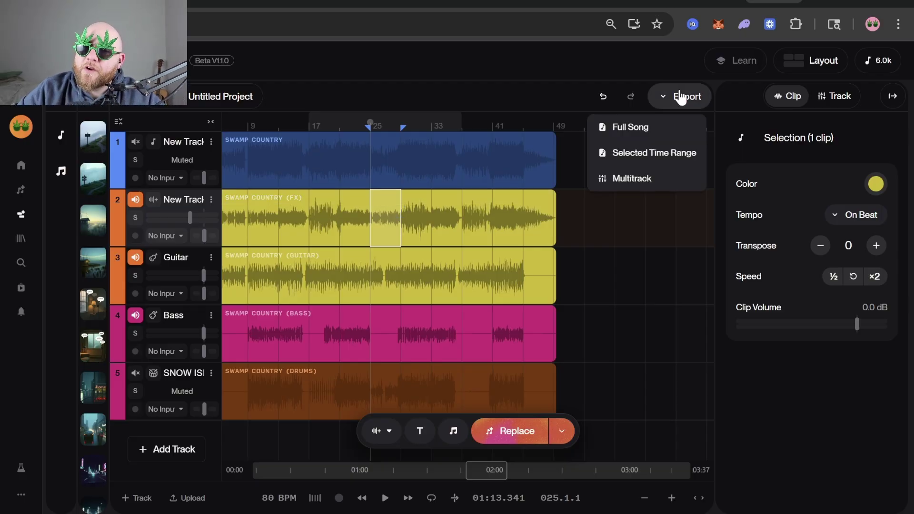
left_click(653, 155)
left_click(248, 95)
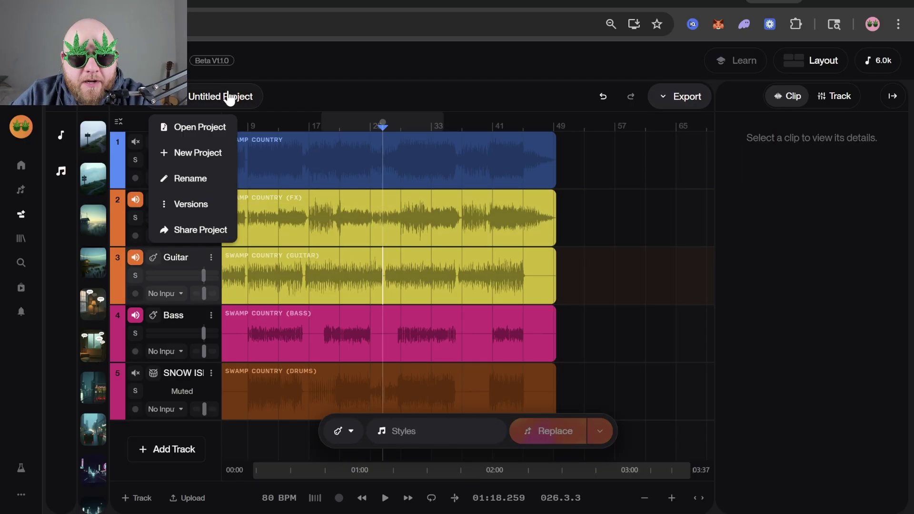
Step: Start a new project and drag Piano to Guitar Solo_140_BPM_Em.wav from SUNO Test onto the timeline
left_click(204, 153)
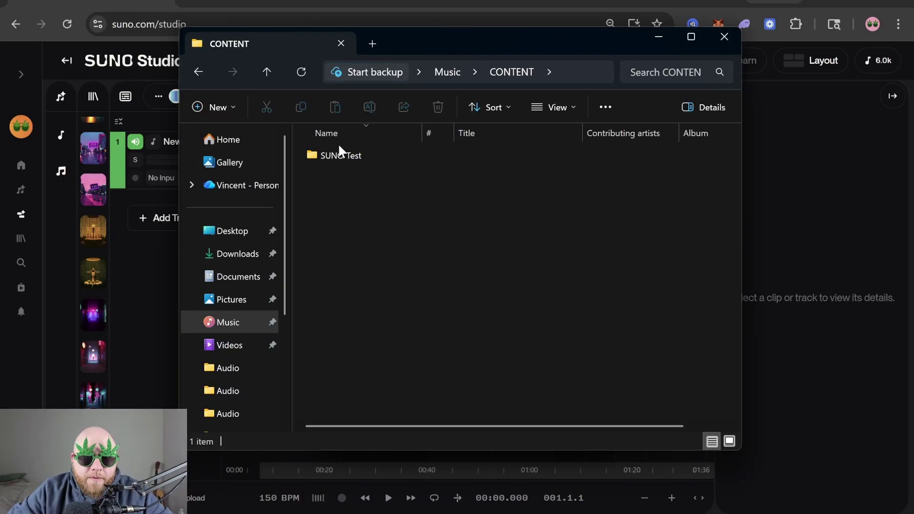
double_click(343, 154)
left_click_drag(402, 41, 670, 151)
left_click_drag(632, 308, 252, 171)
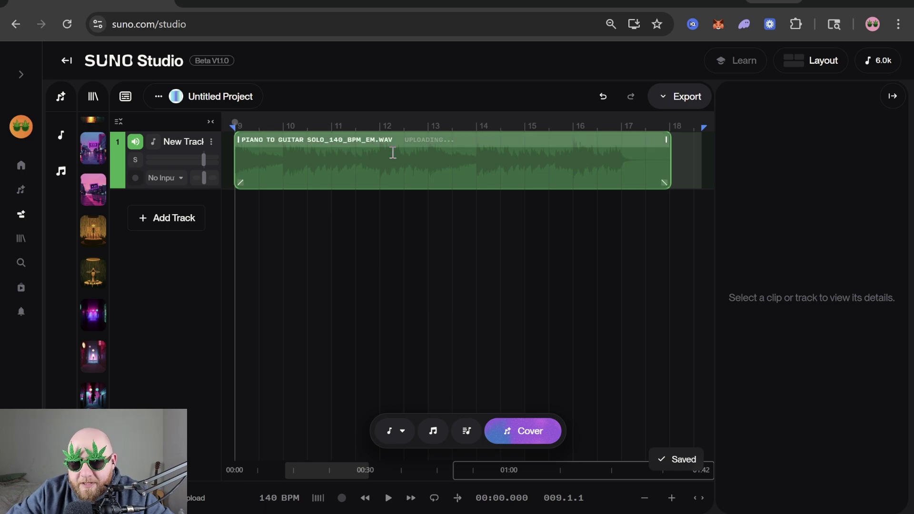
Step: Select the Piano to Guitar Solo clip, trim its start, then restore its end to full length
scroll(345, 180, "up", 3)
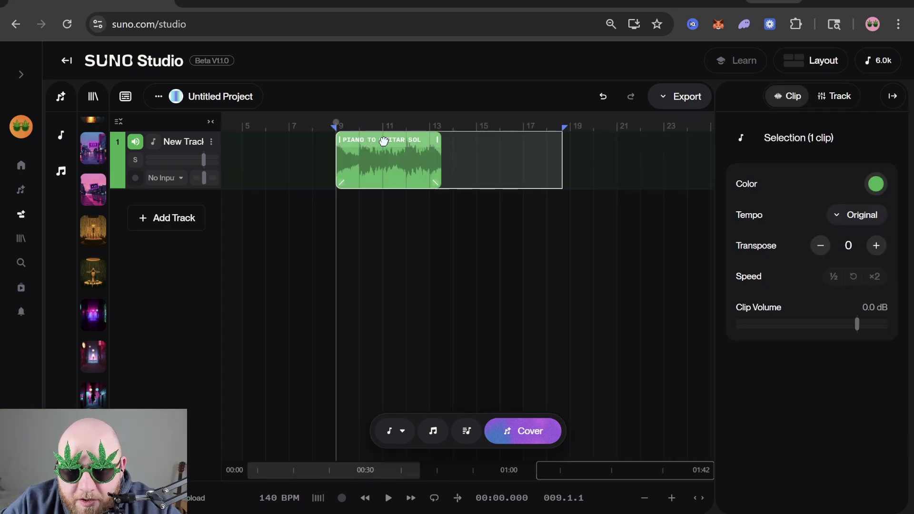
left_click_drag(387, 140, 418, 78)
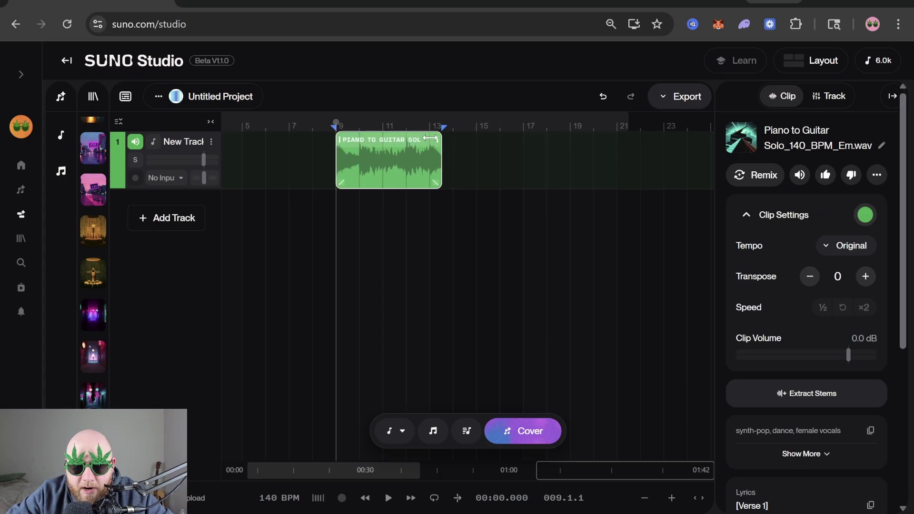
left_click_drag(337, 143, 314, 142)
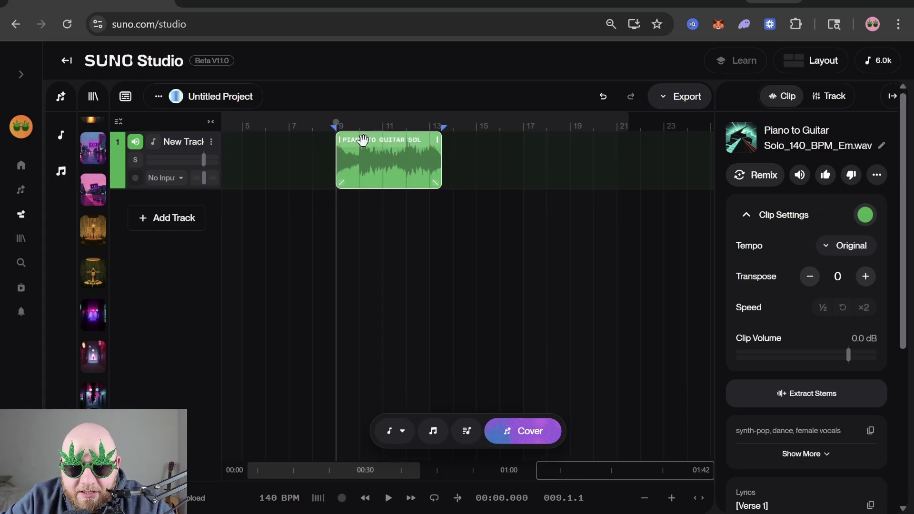
mouse_move(441, 143)
left_mouse_down()
mouse_move(547, 157)
mouse_move(442, 158)
left_mouse_up()
left_click_drag(347, 164, 339, 182)
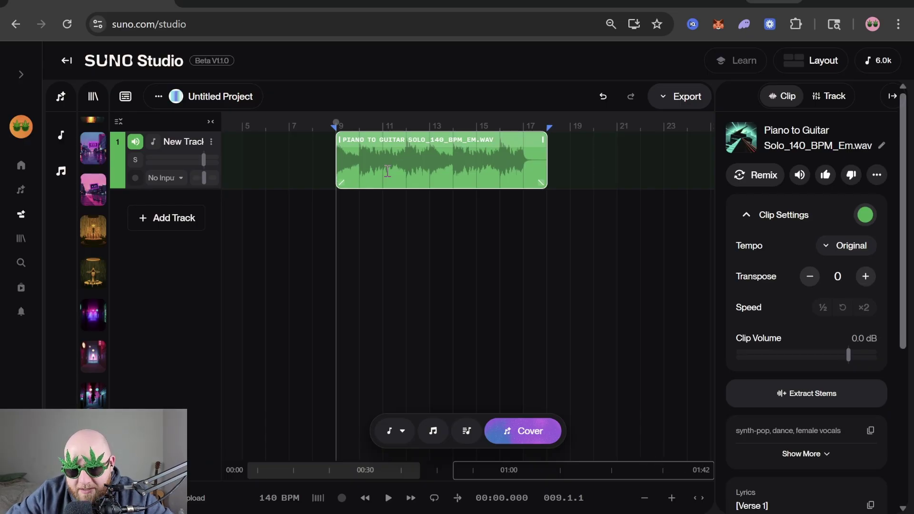
Step: Audition a lengthened fade-in, then drag the fade-in back to the clip start
key("space")
key("space")
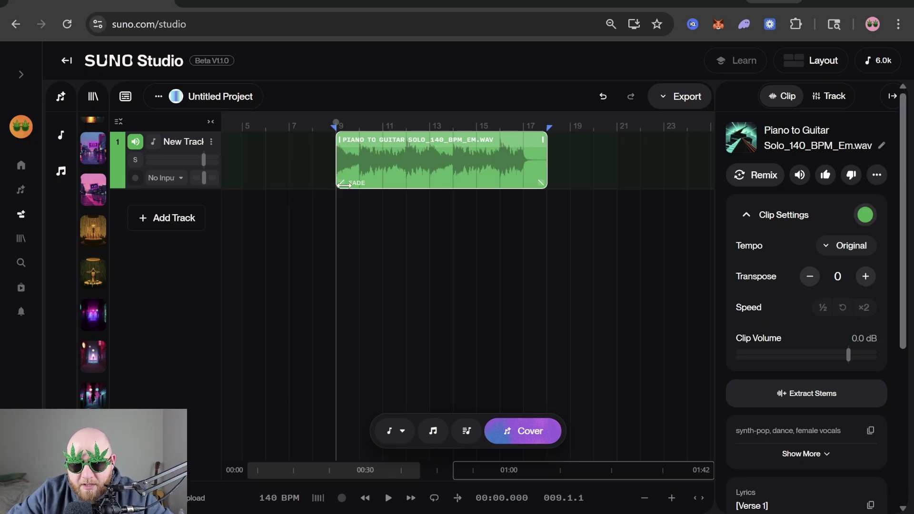
left_click_drag(356, 184, 399, 184)
key("space")
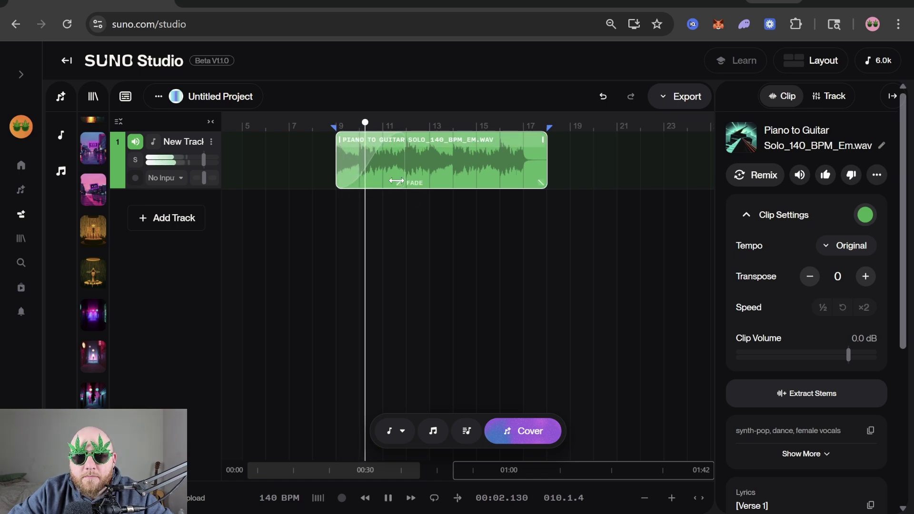
key("space")
left_click_drag(396, 181, 340, 184)
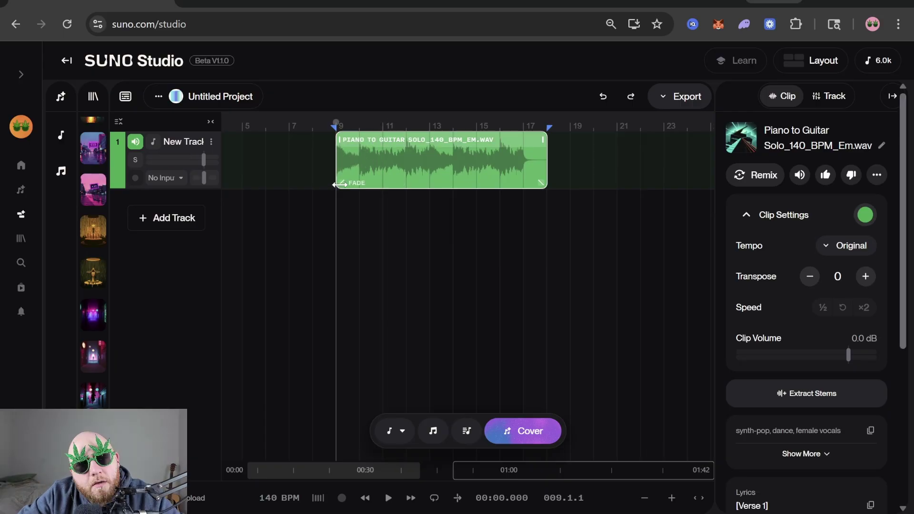
right_click(371, 142)
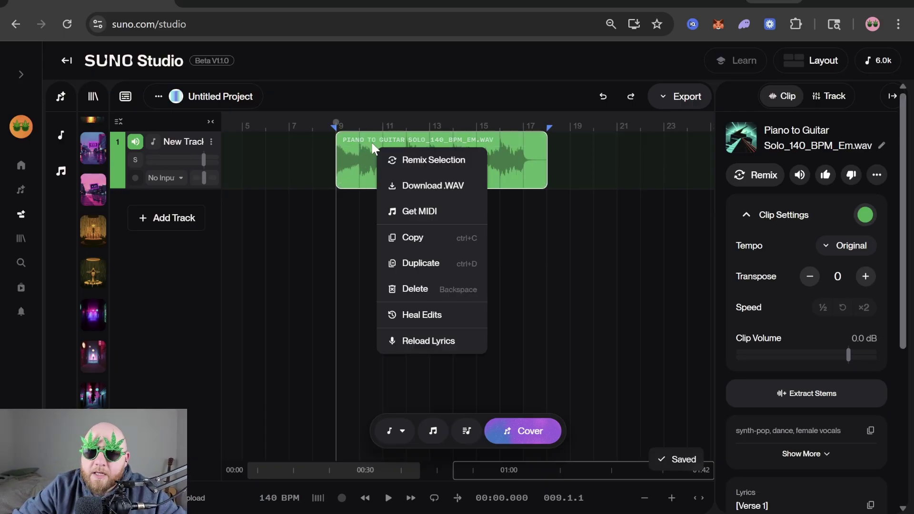
key("Escape")
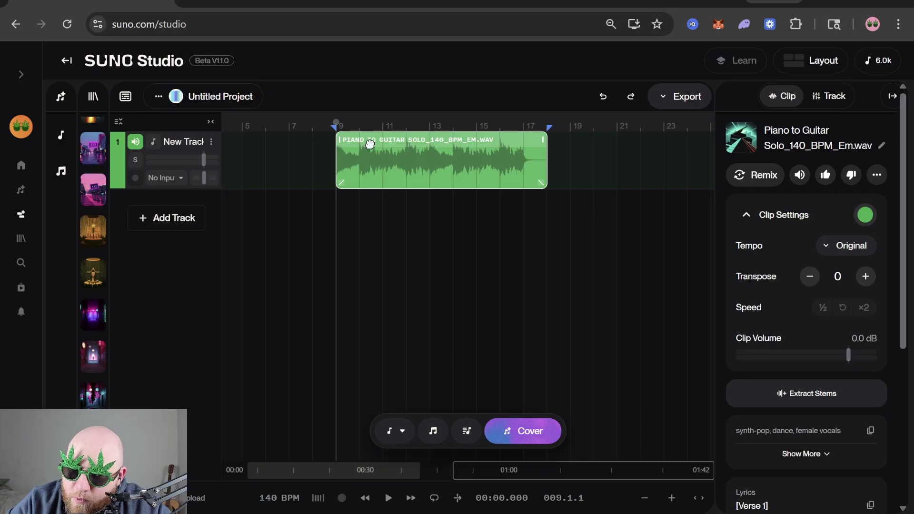
right_click(370, 144)
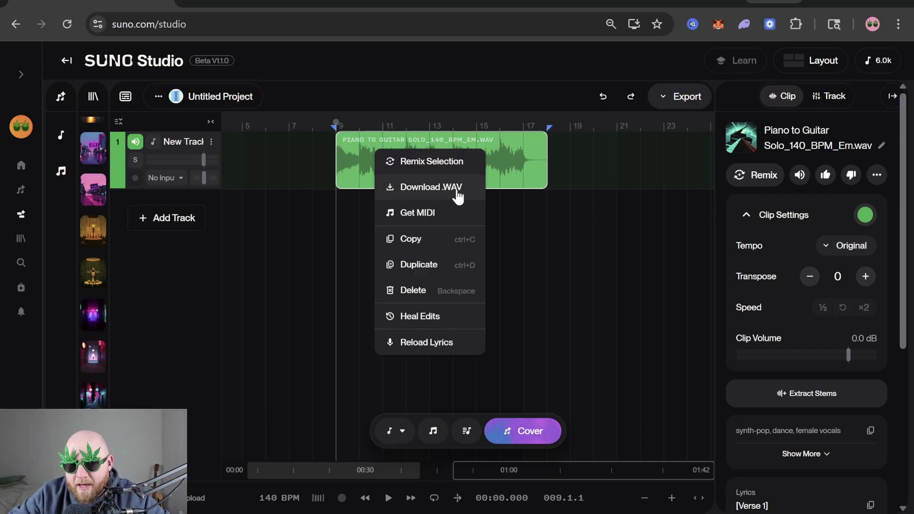
right_click(409, 137)
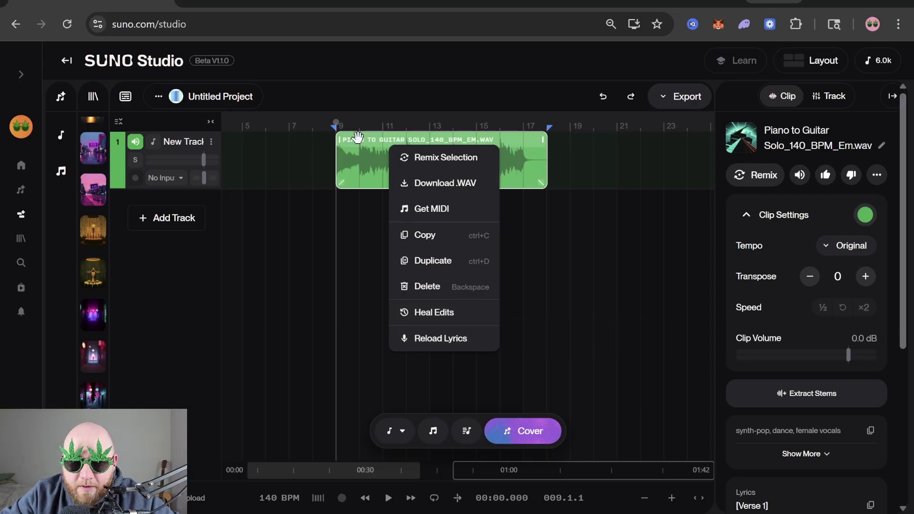
left_click(364, 152)
Step: Trim the piano clip's end back to bar 17 and reselect the clip
left_click_drag(362, 157, 533, 160)
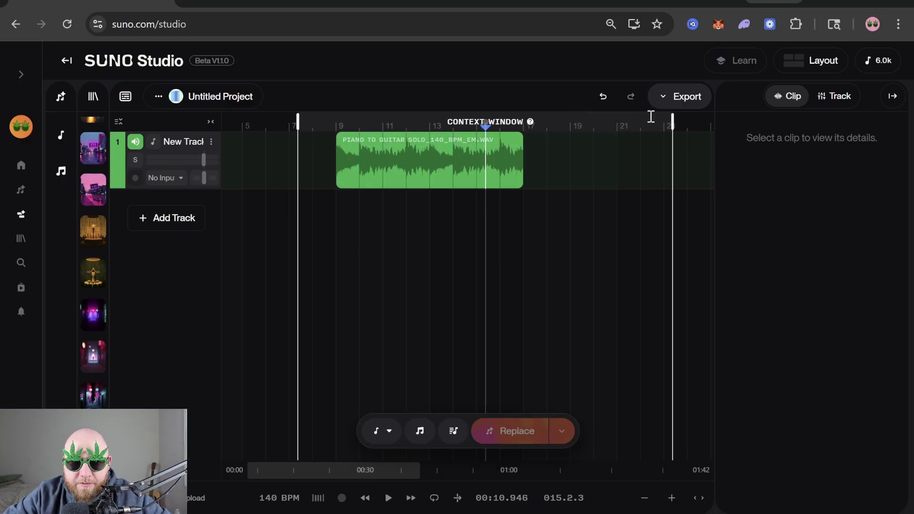
left_click_drag(337, 157, 219, 122)
left_click(323, 196)
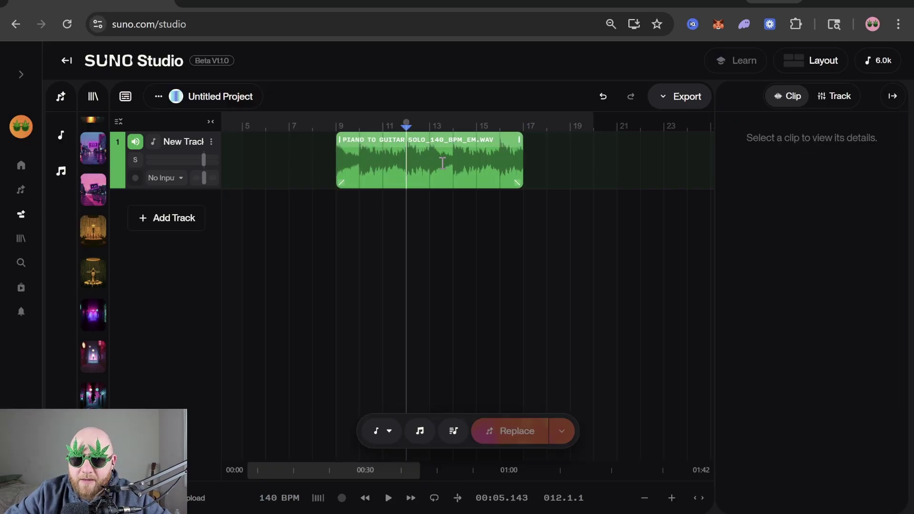
left_click(335, 160)
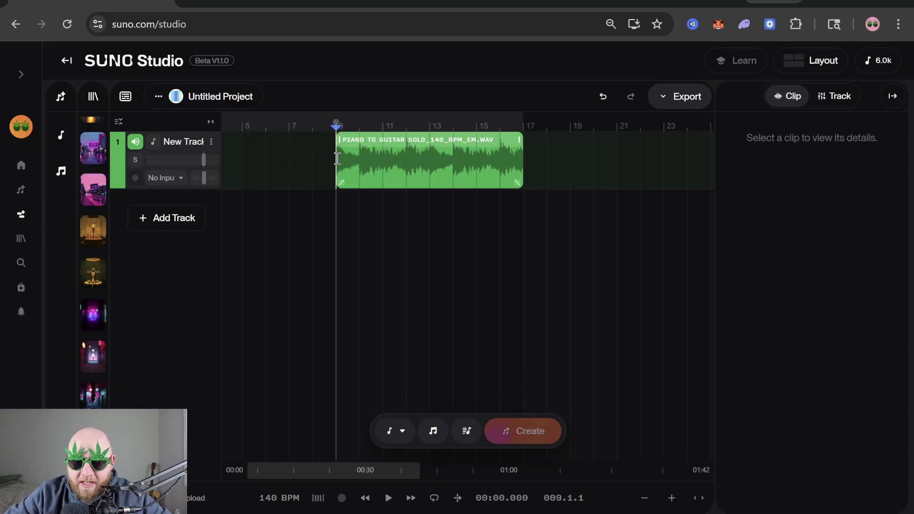
left_click(477, 140)
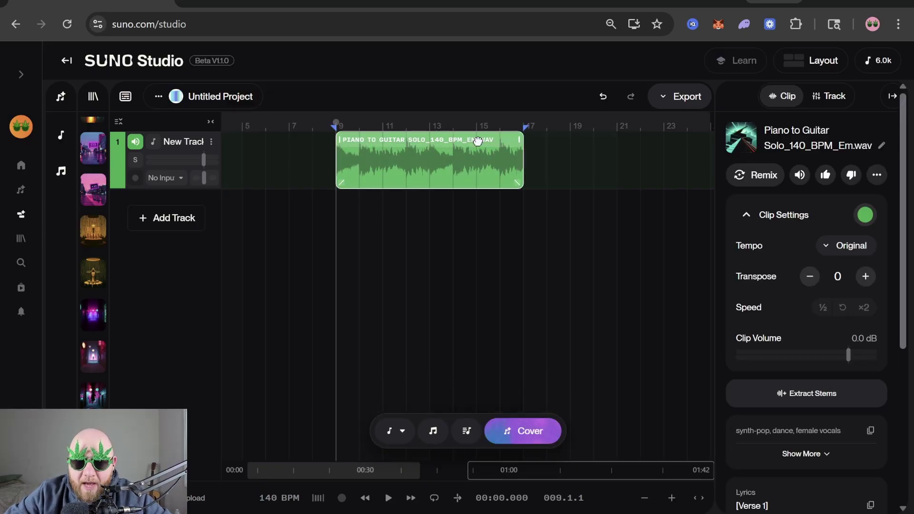
Step: Add a second empty track, delete it again, and open track 1's options menu
left_click(180, 218)
left_click_drag(337, 212, 523, 217)
left_click(342, 220)
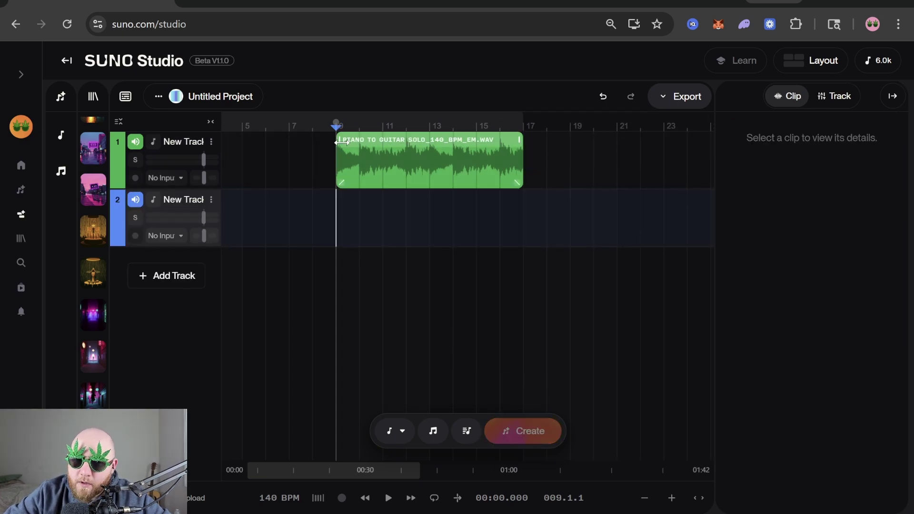
key("Delete")
left_click(212, 141)
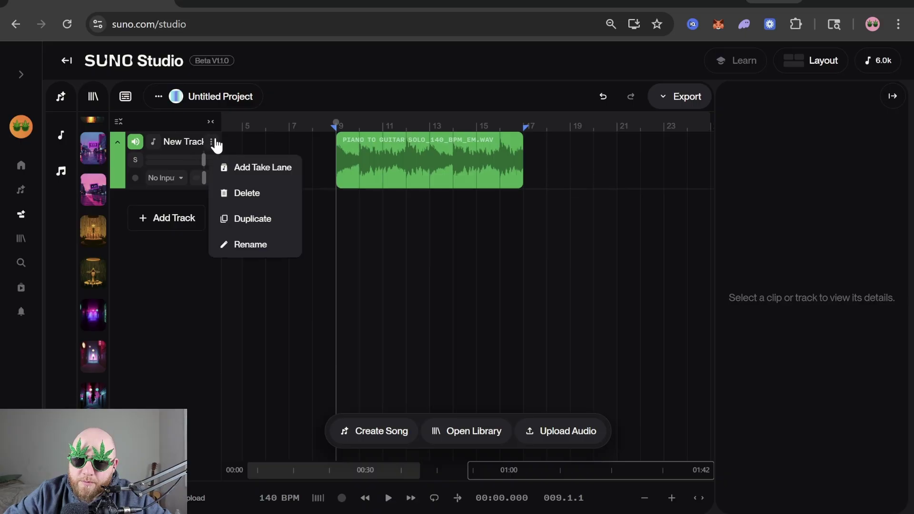
Step: Duplicate track 1 with its piano clip, select bars 9–17 on the copy, and close details
left_click(252, 220)
left_click_drag(337, 213, 525, 216)
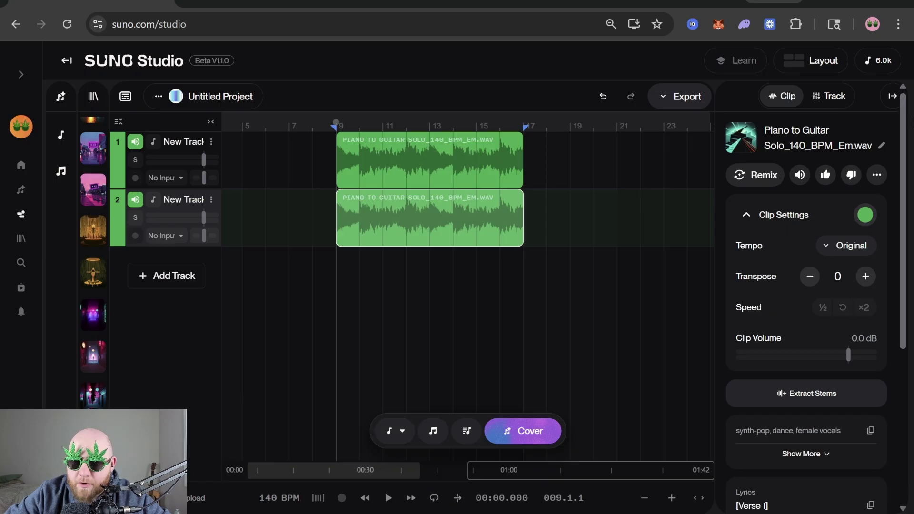
left_click(893, 97)
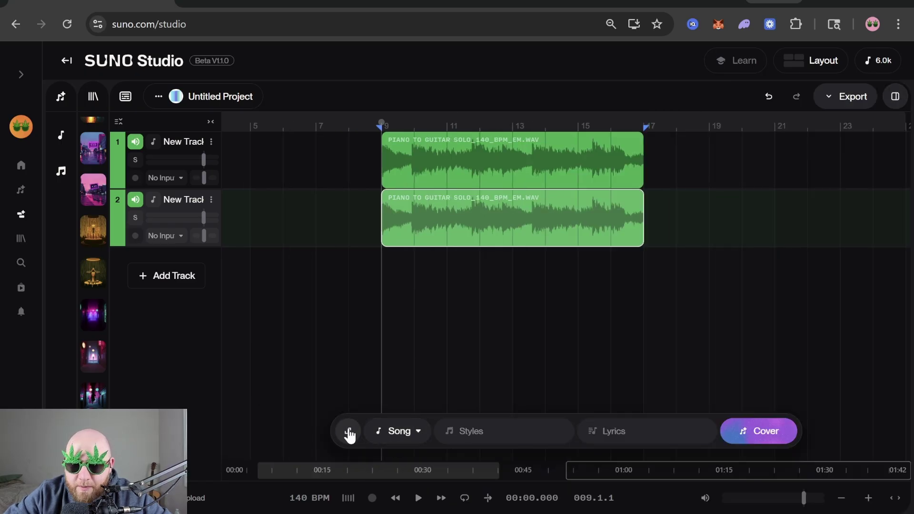
Step: Expand the prompt bar and choose Synth as the second track's cover instrument
left_click(349, 433)
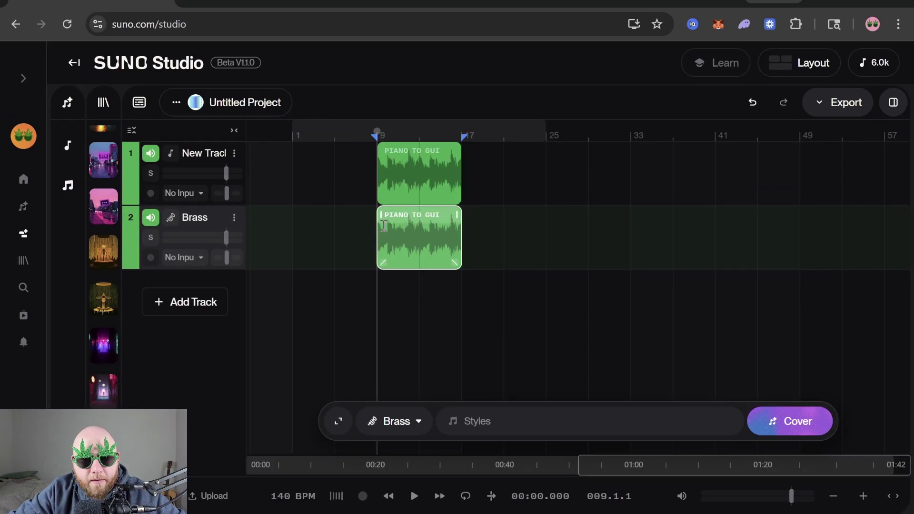
left_click(377, 229)
left_click_drag(377, 229, 380, 228)
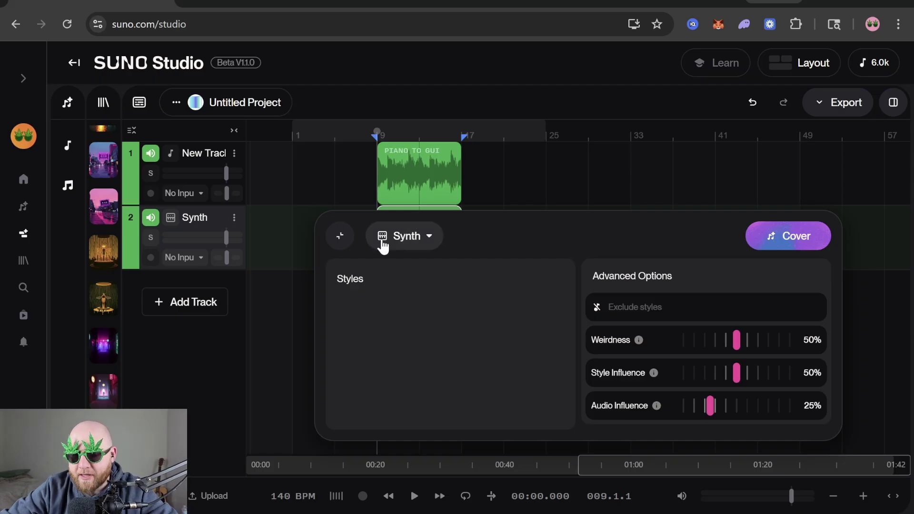
left_click(385, 235)
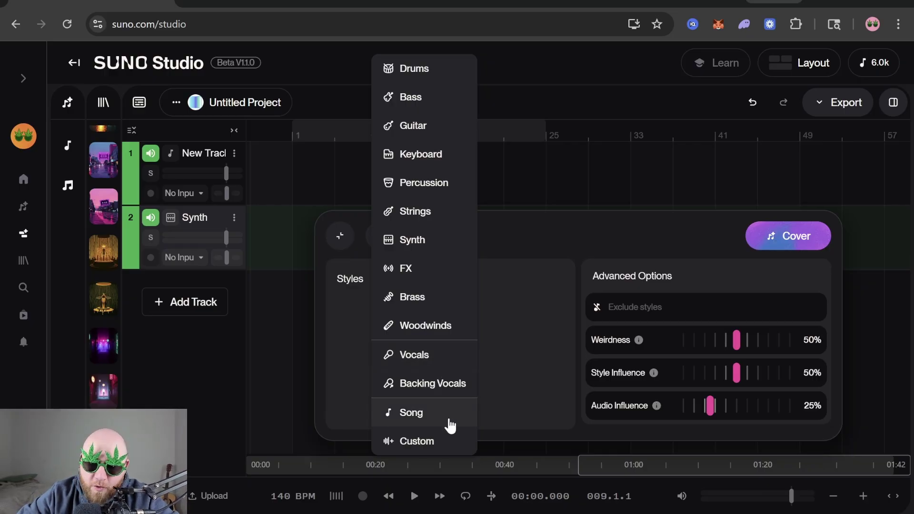
left_click(418, 241)
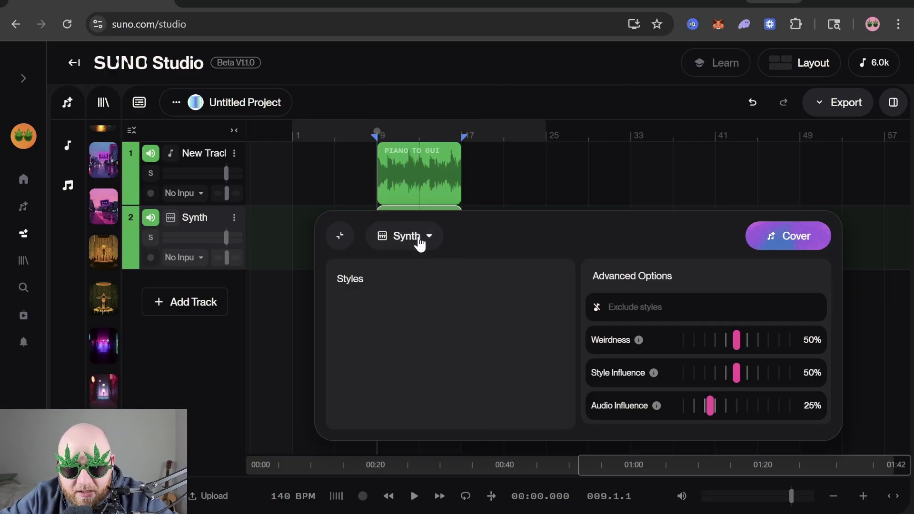
Step: Enter styles 'juno, synth, synth melody,' and set Audio Influence to 25%
left_click(454, 308)
type("juno, synth, synth melody")
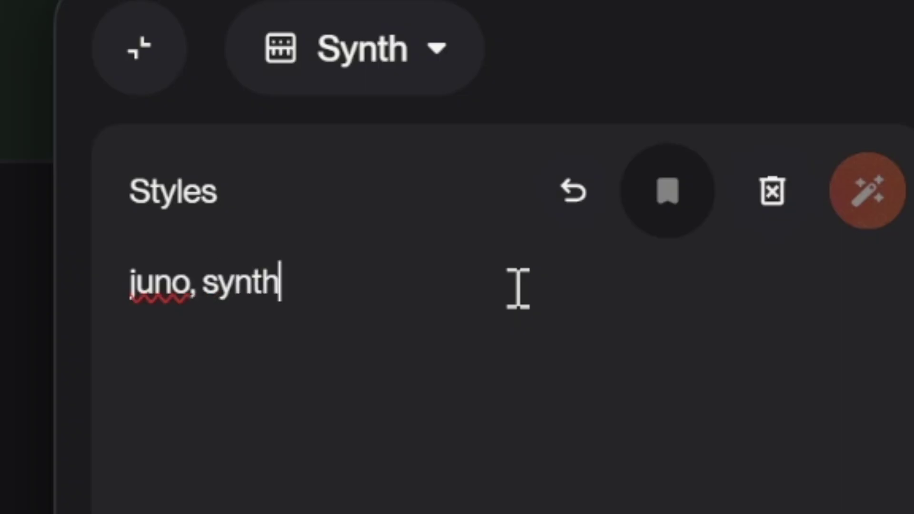
type(",")
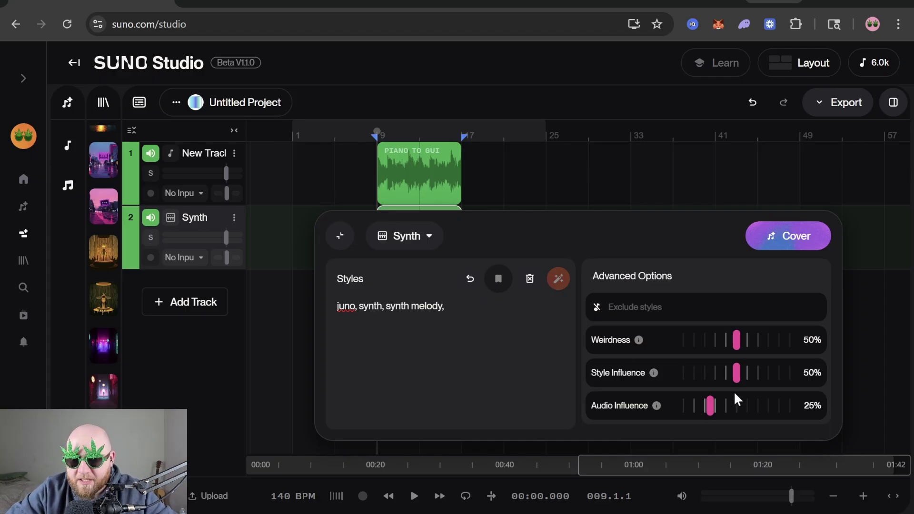
mouse_move(710, 405)
left_mouse_down()
mouse_move(746, 407)
mouse_move(722, 418)
mouse_move(705, 410)
left_mouse_up()
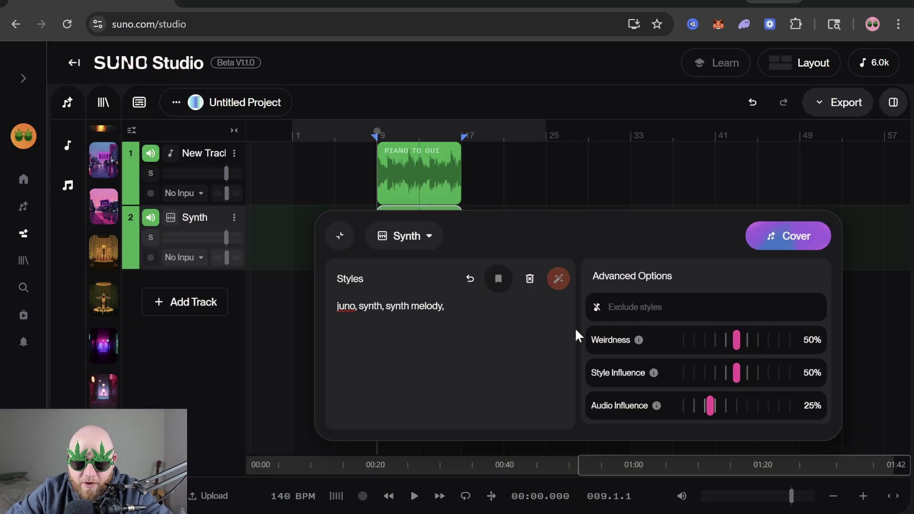
Step: Generate the synth cover onto the Synth track and play it back soloed
left_click(787, 235)
left_click(339, 237)
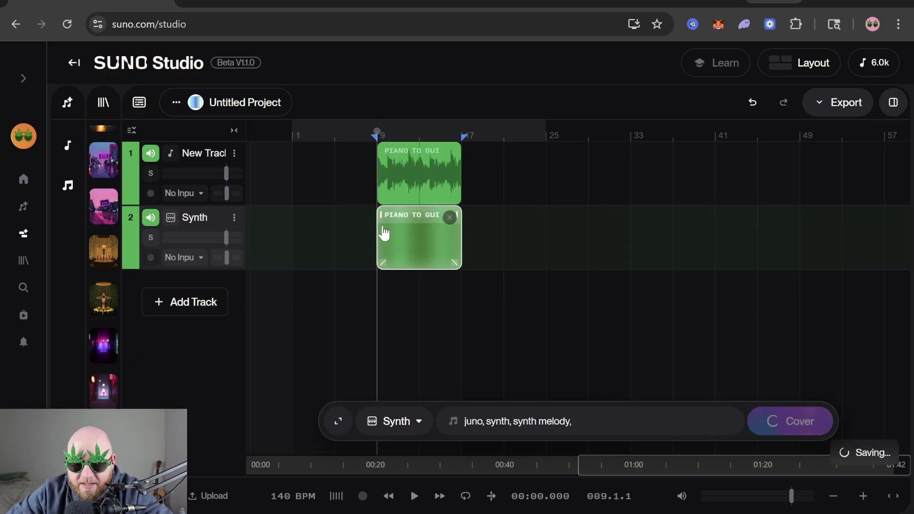
scroll(419, 237, "up", 5)
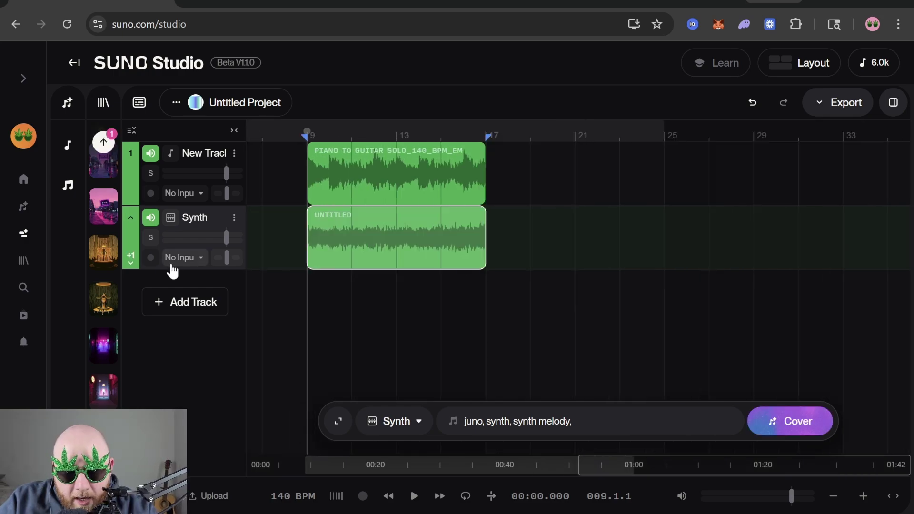
left_click(151, 238)
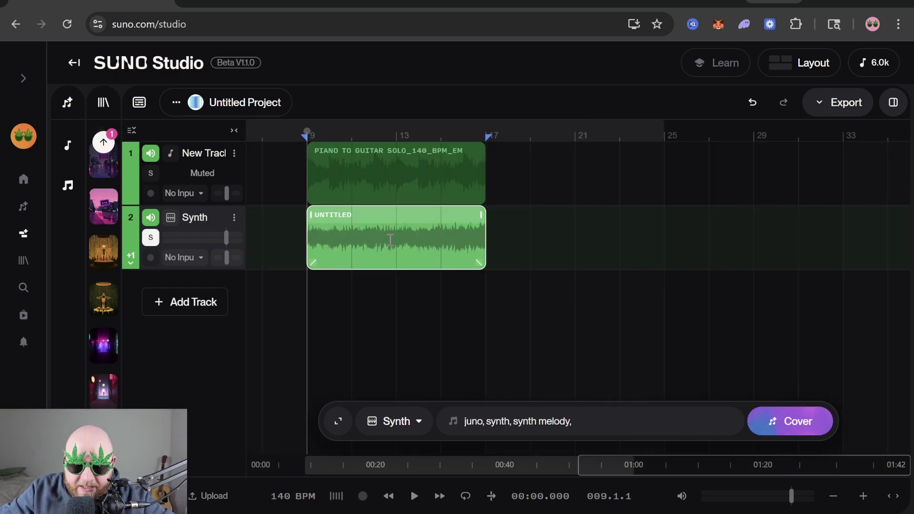
key("space")
scroll(376, 240, "up", 3)
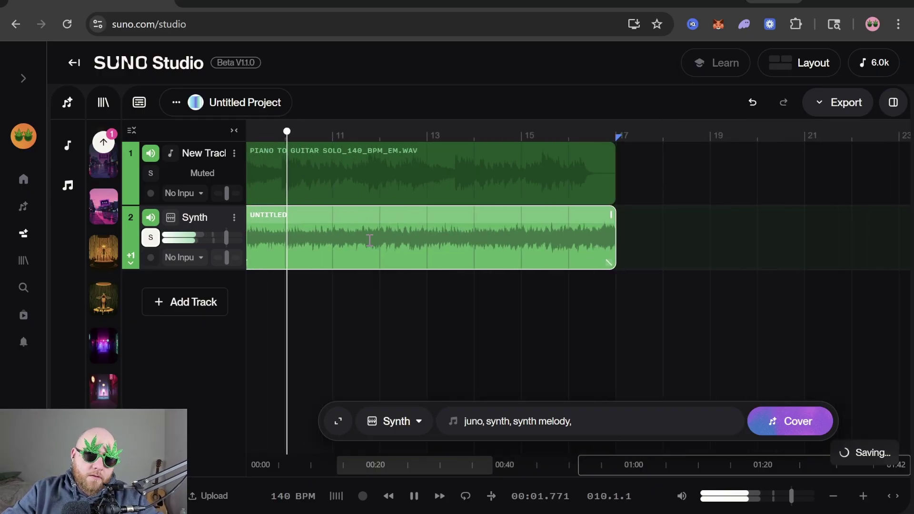
scroll(376, 238, "down", 2)
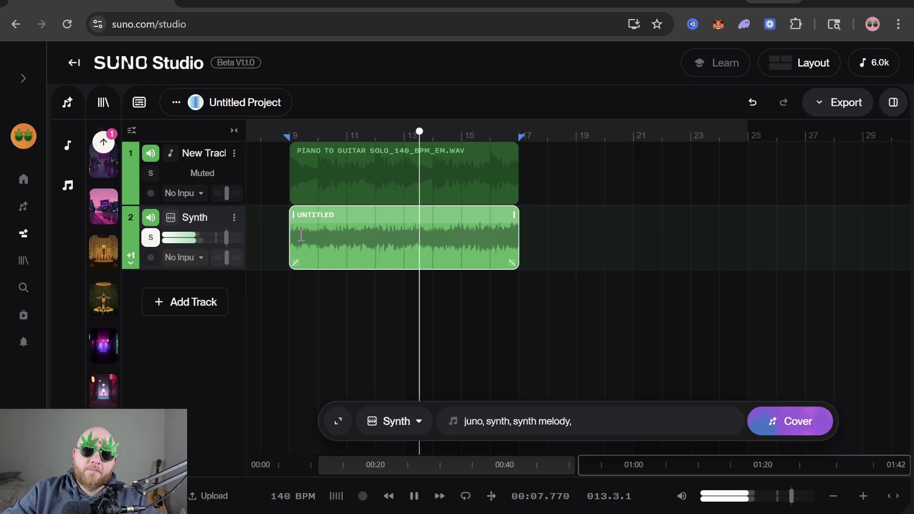
key("space")
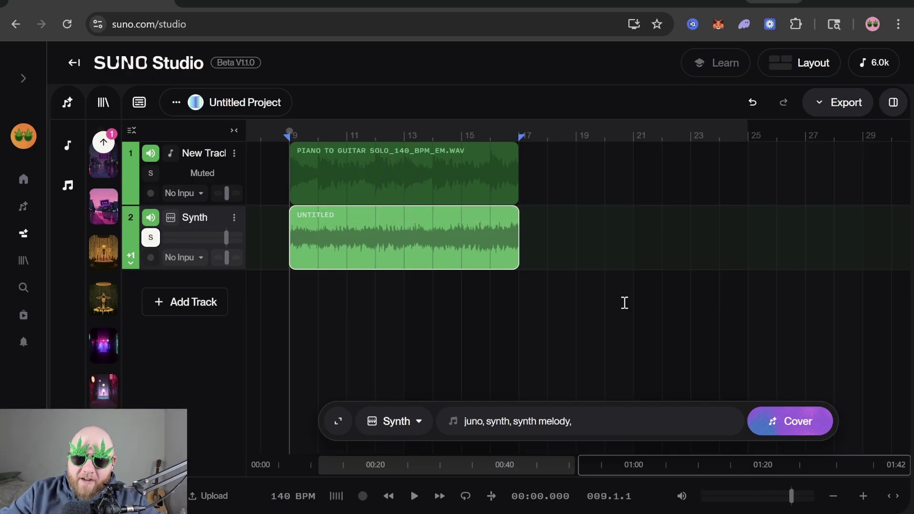
Step: Replay with the solo toggled between tracks, then clear the solo so both play
left_click(150, 173)
key("space")
left_click(150, 237)
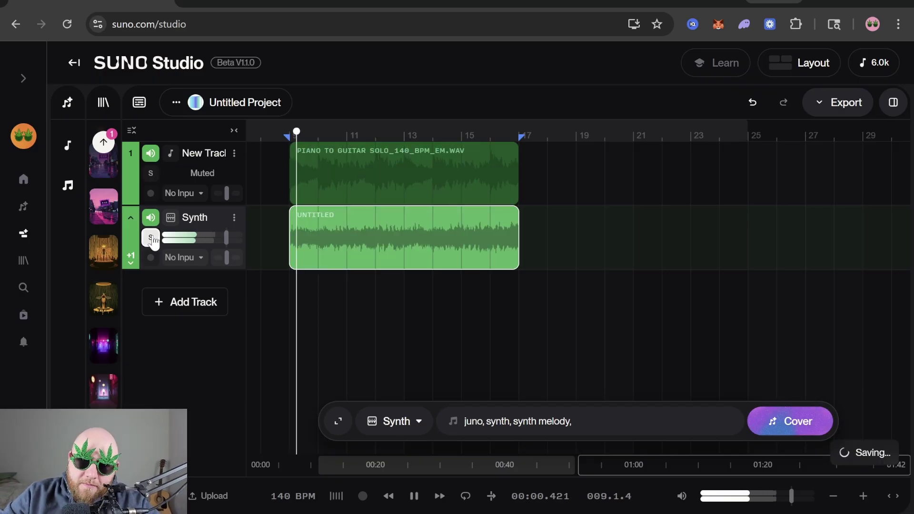
left_click(151, 237)
key("space")
left_click(269, 373)
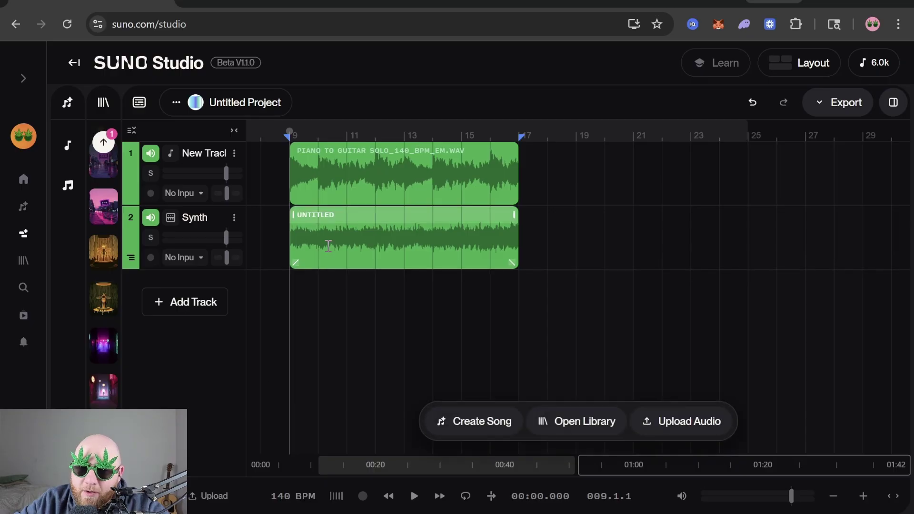
Step: Delete the original piano clip and its track, leaving only the synth cover
left_click(338, 220)
left_click(345, 151)
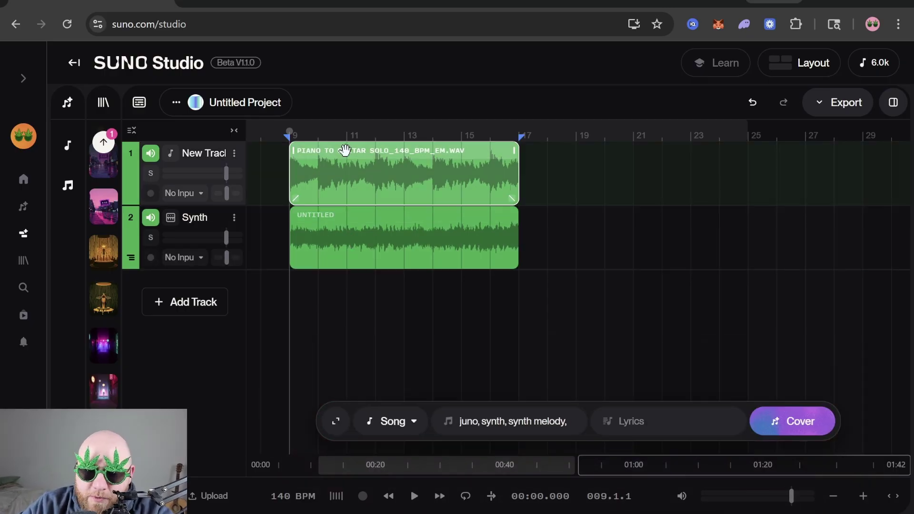
key("Delete")
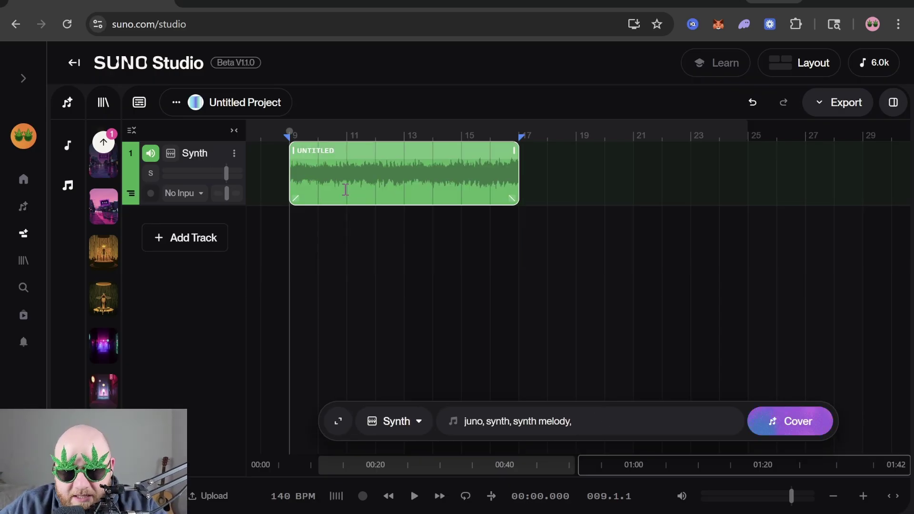
Step: Add a new track with an empty region and raise Style Influence to 80%
left_click(195, 238)
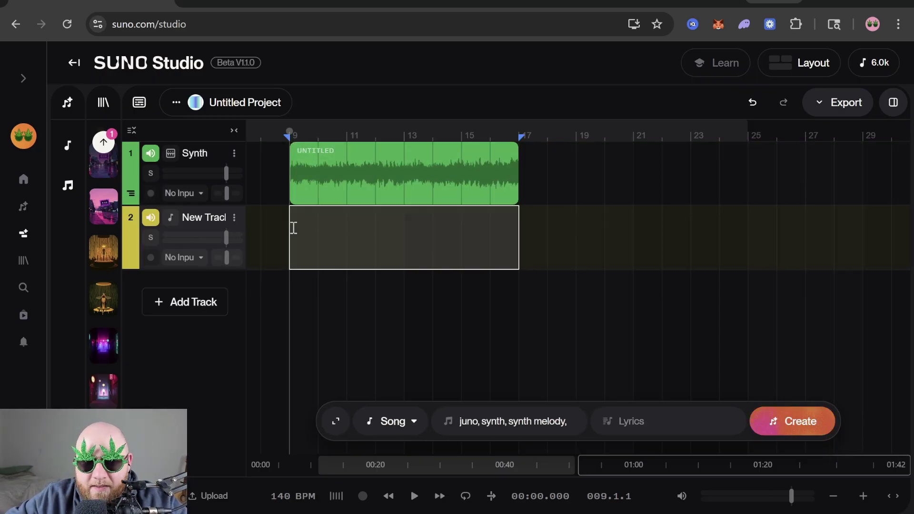
left_click_drag(288, 224, 286, 230)
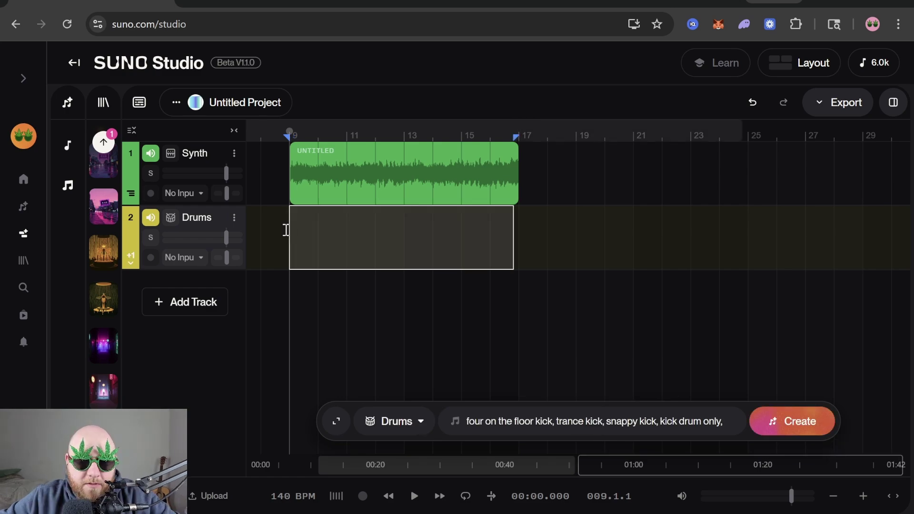
left_click(337, 421)
left_click_drag(736, 373, 770, 372)
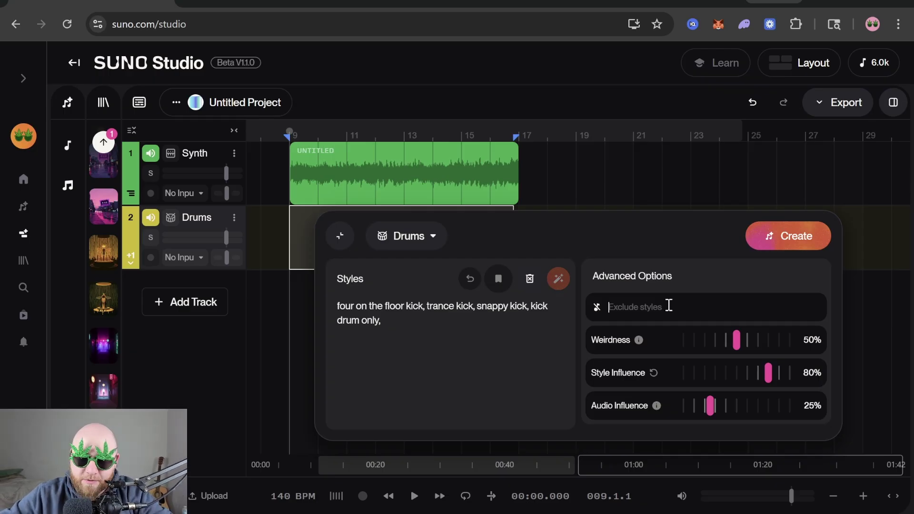
Step: Exclude cymbal at 20% Audio Influence, play the drum clip, then select it and reopen settings
type("cymbal")
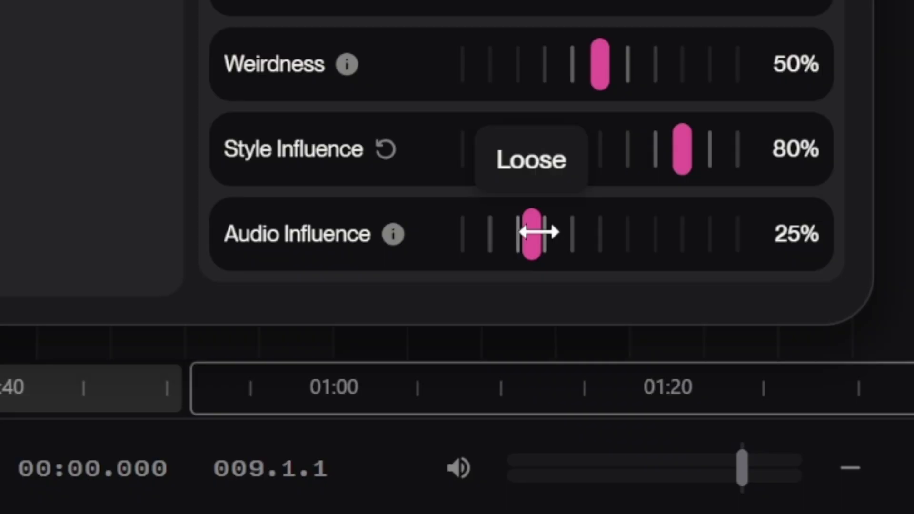
left_click_drag(538, 232, 525, 232)
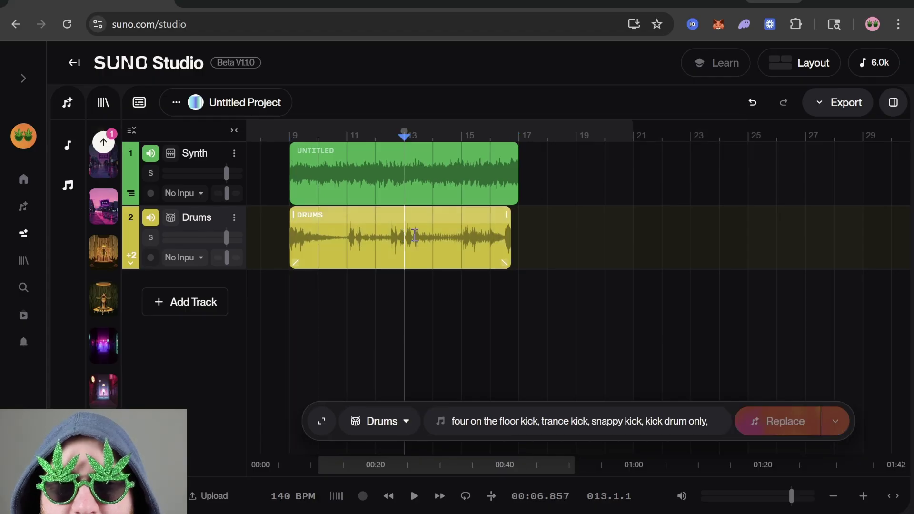
key("space")
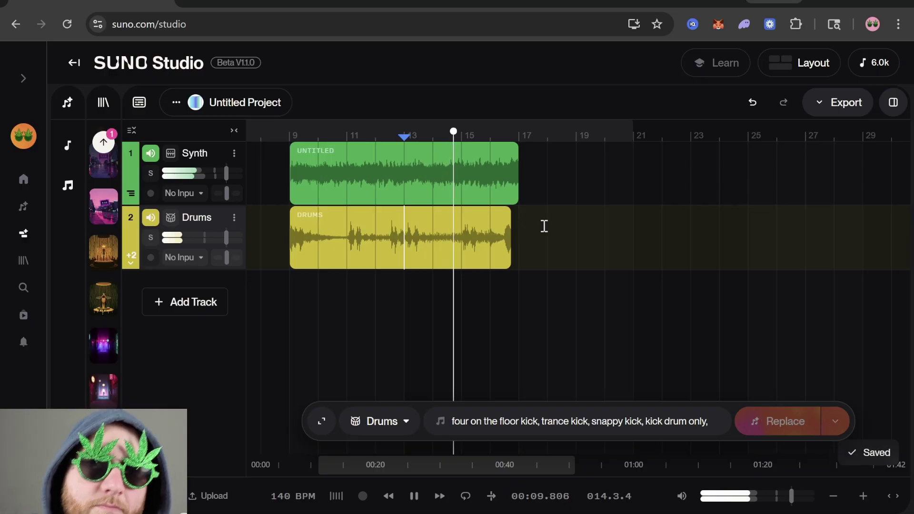
left_click(291, 233)
left_click_drag(291, 233, 511, 229)
left_click(695, 421)
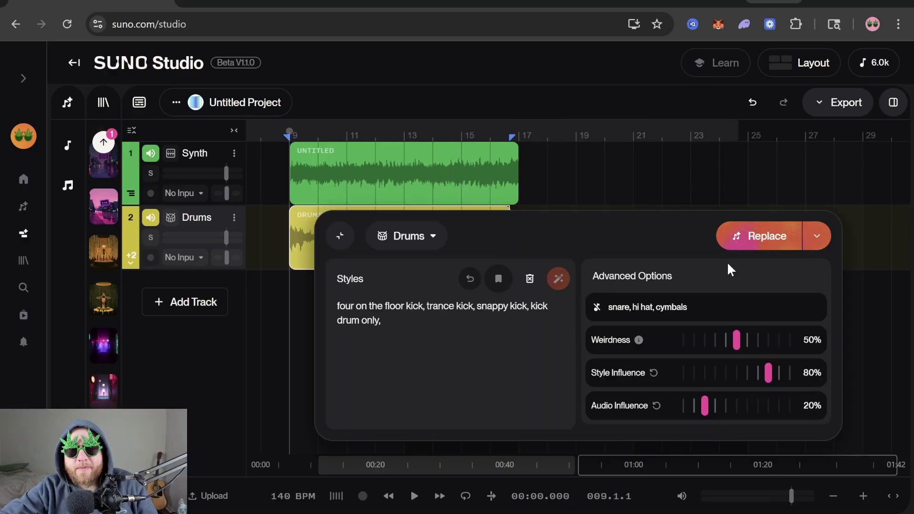
Step: Check the Replace mode, change the style prompt to 'kick drum' and regenerate the clip
left_click(817, 236)
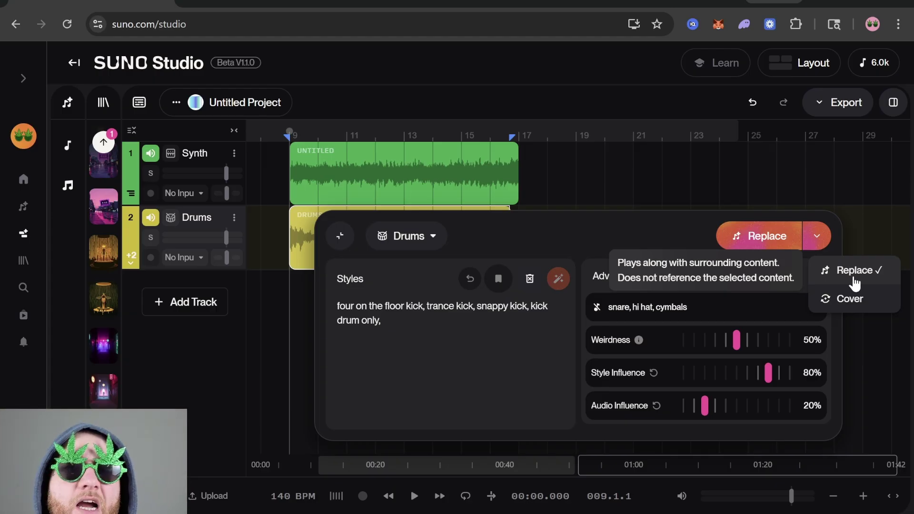
left_click_drag(438, 331, 317, 307)
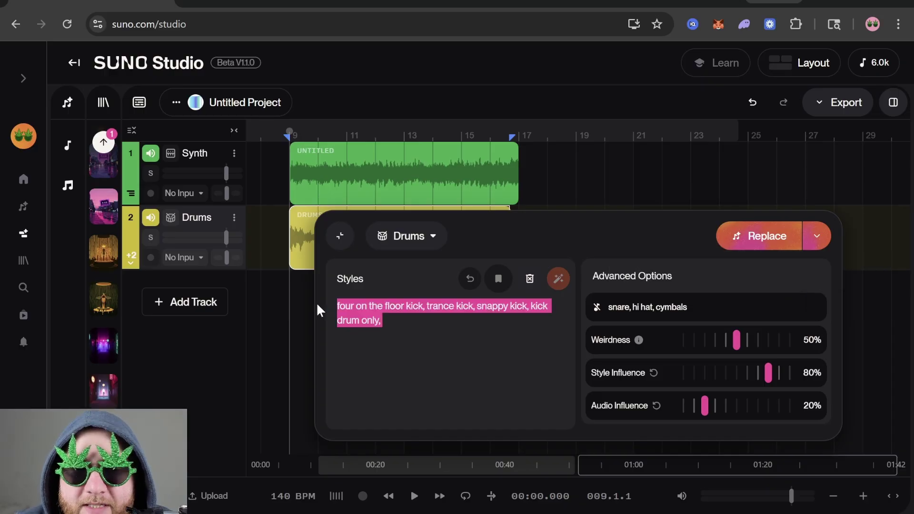
type("kick drum")
left_click(316, 306)
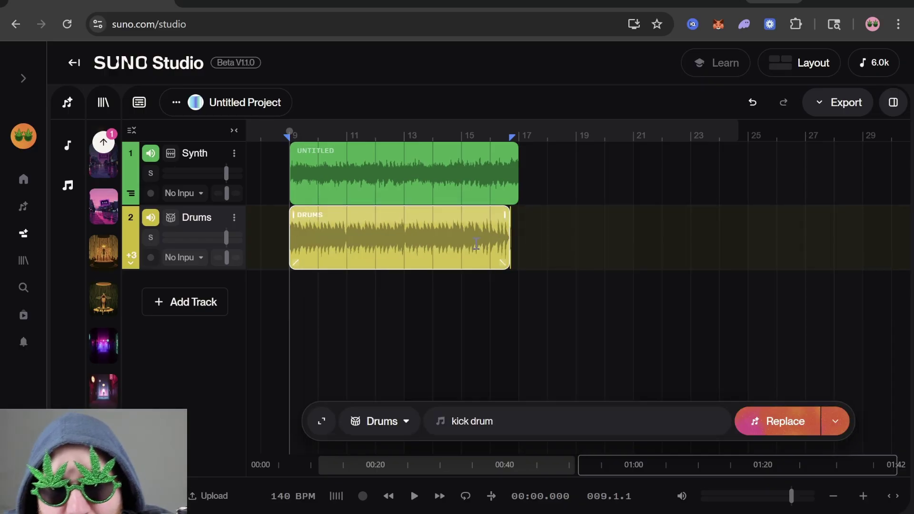
Step: Play the new kick drum clip alongside the synth, then stop it
key("space")
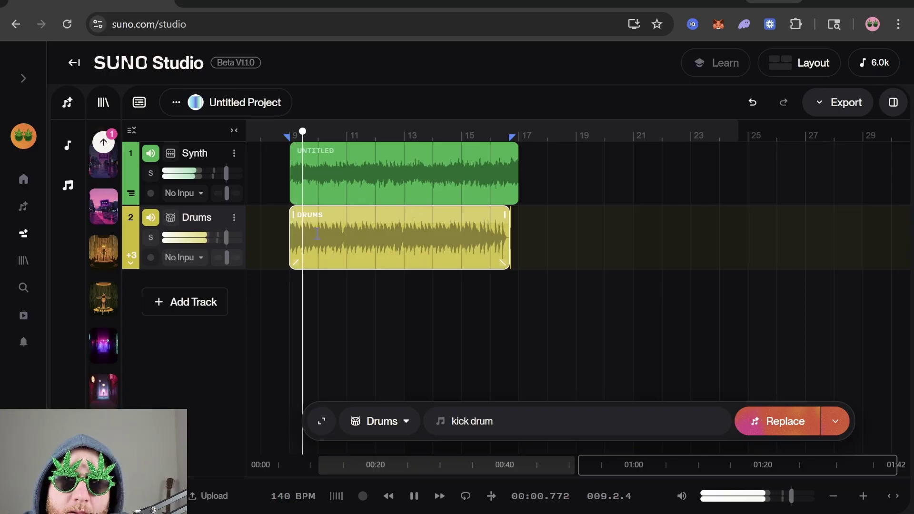
scroll(351, 214, "up", 5)
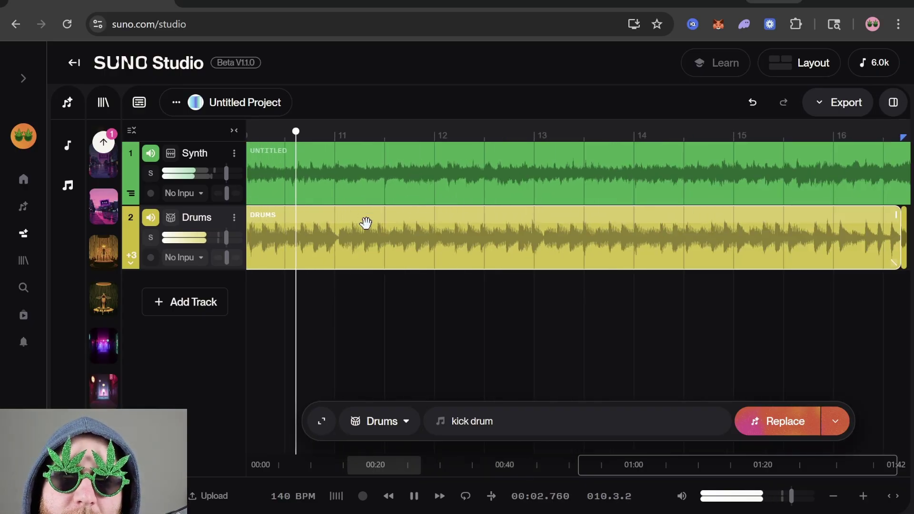
scroll(279, 476, "down", 3)
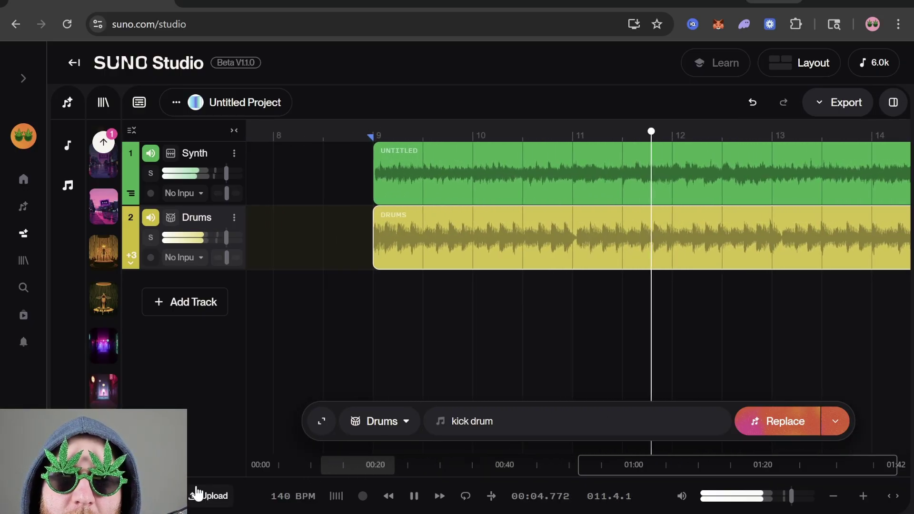
left_click(427, 225)
scroll(414, 217, "down", 3)
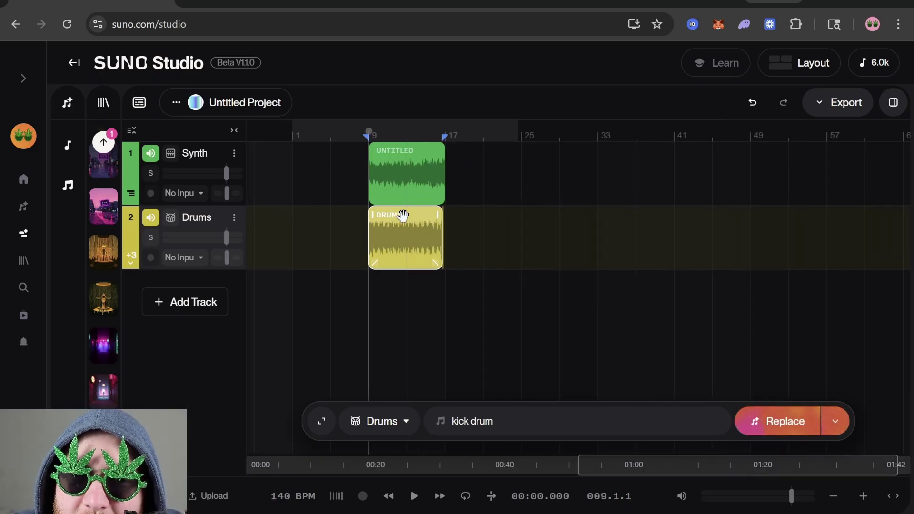
scroll(464, 238, "up", 5)
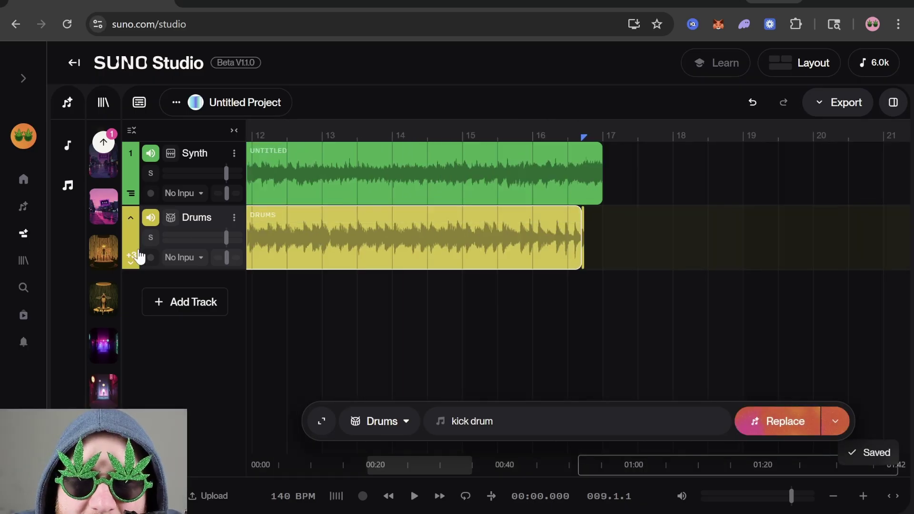
Step: Solo the Drums track and play the kick drum on its own
left_click(150, 239)
key("space")
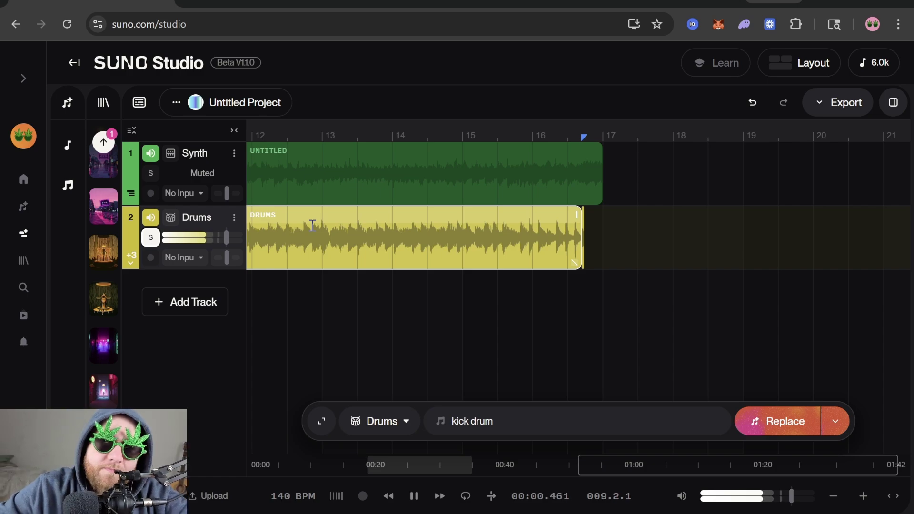
scroll(300, 232, "down", 2)
scroll(300, 232, "down", 2)
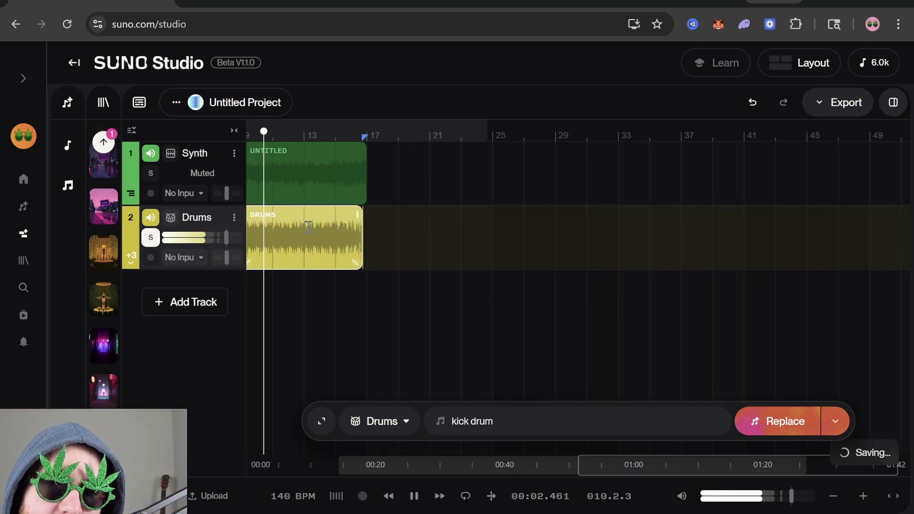
key("space")
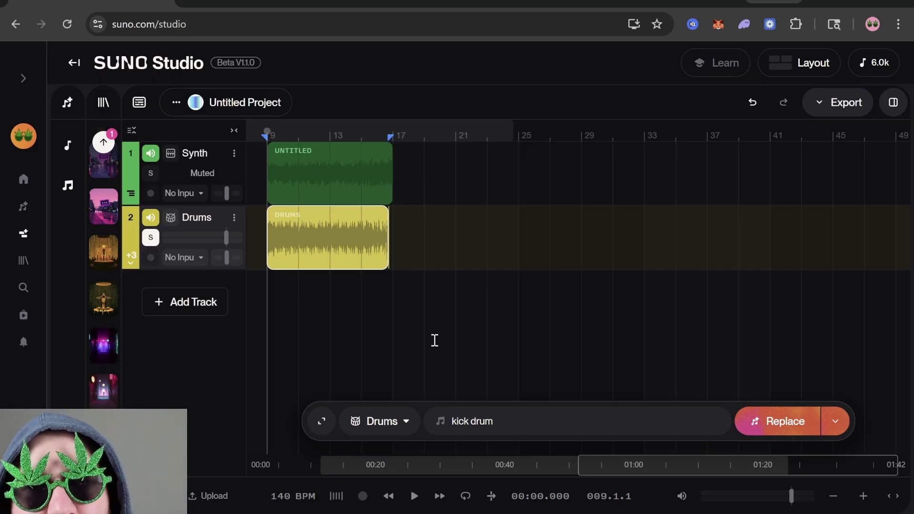
left_click(716, 66)
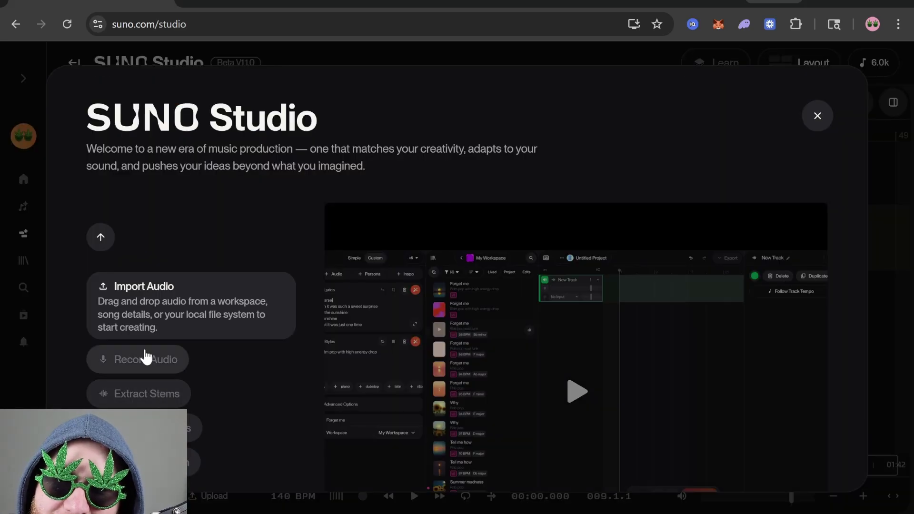
left_click(145, 359)
left_click(142, 289)
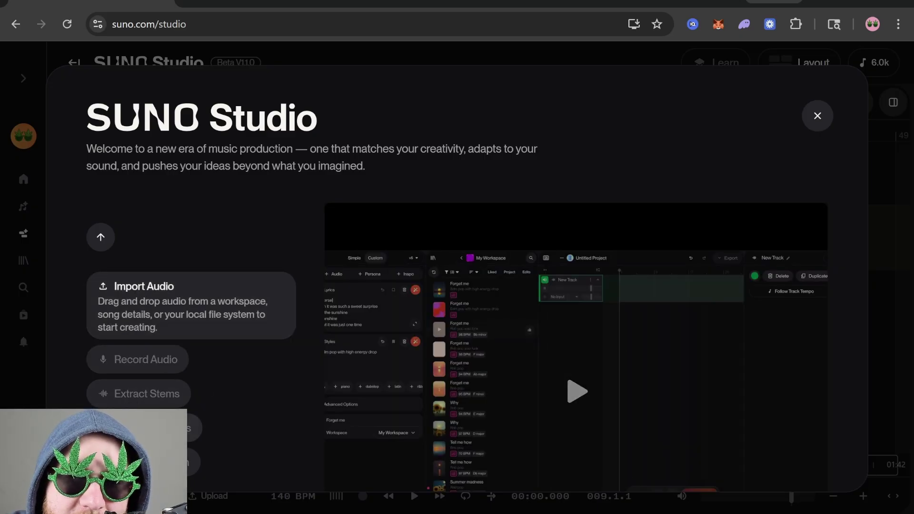
left_click(143, 427)
left_click(193, 468)
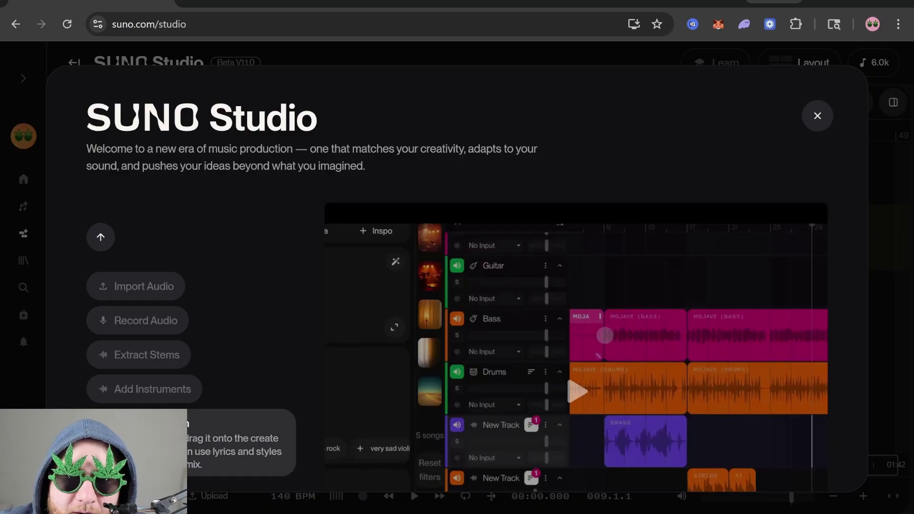
left_click(817, 116)
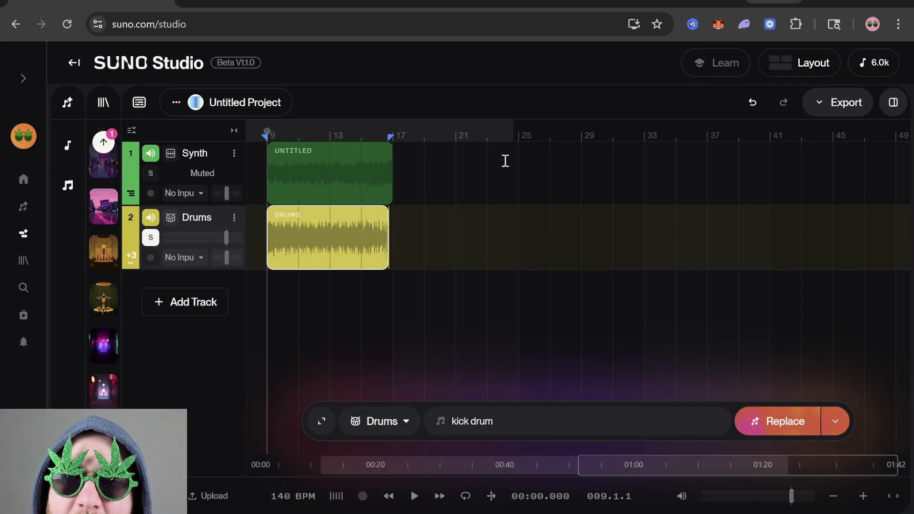